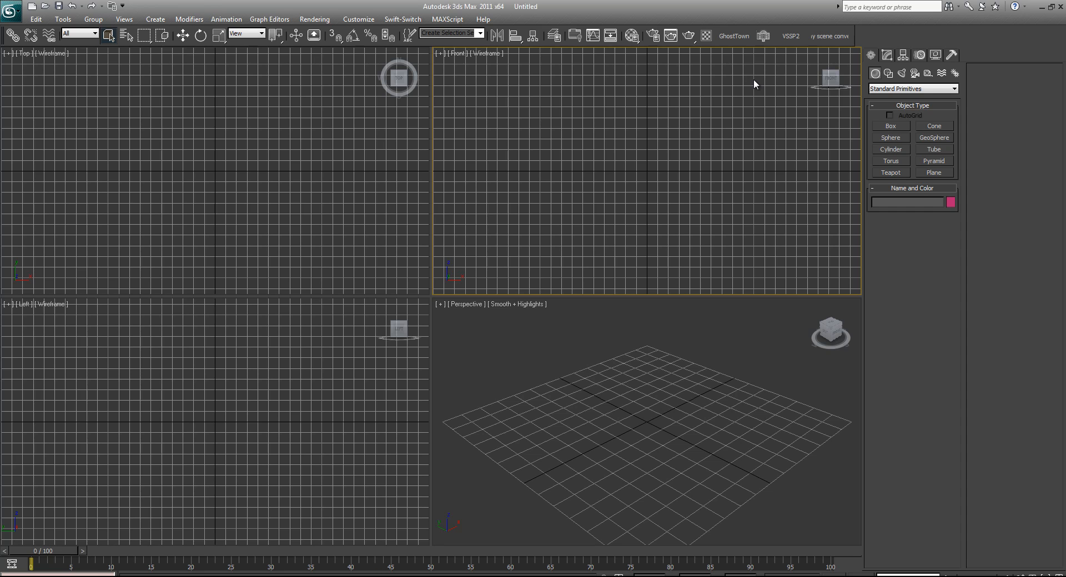
Create a plane about 206 long and 167 wide in the Top viewport and maximize the Perspective viewport.
key(space)
key(space)
mouse_move(135, 68)
mouse_down()
mouse_move(328, 295)
mouse_move(313, 287)
mouse_up()
right_click(647, 422)
key(alt+w)
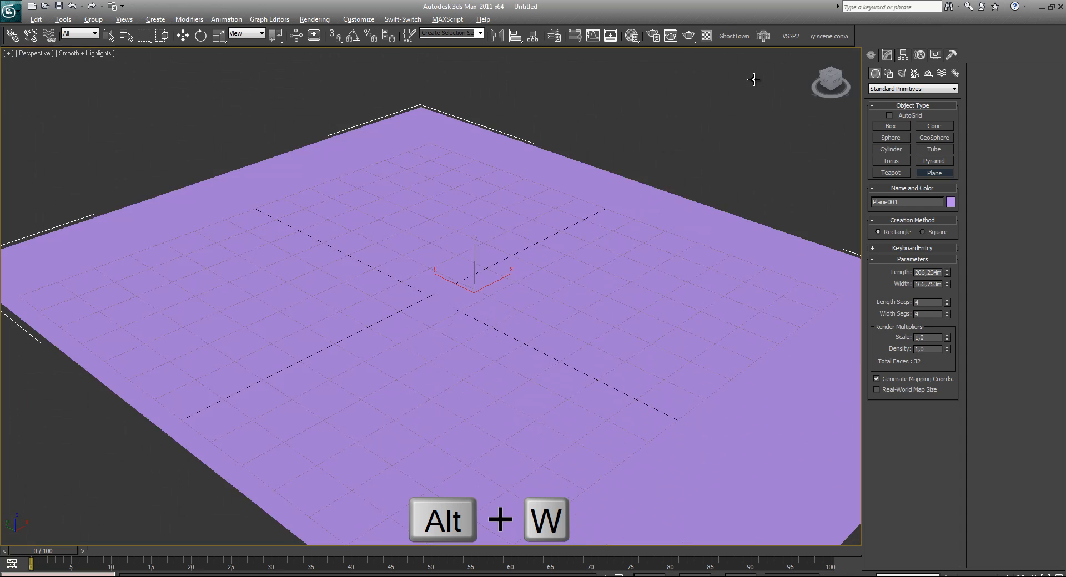
Hide the grid and turn on edged faces for the plane in the Perspective viewport.
alt+middle_drag(647, 388, 572, 415)
key(F4)
key(g)
key(F4)
mouse_move(754, 79)
middle_down()
mouse_move(781, 51)
mouse_move(717, 84)
mouse_move(764, 90)
mouse_move(754, 62)
middle_up()
scroll(753, 80, down, 4)
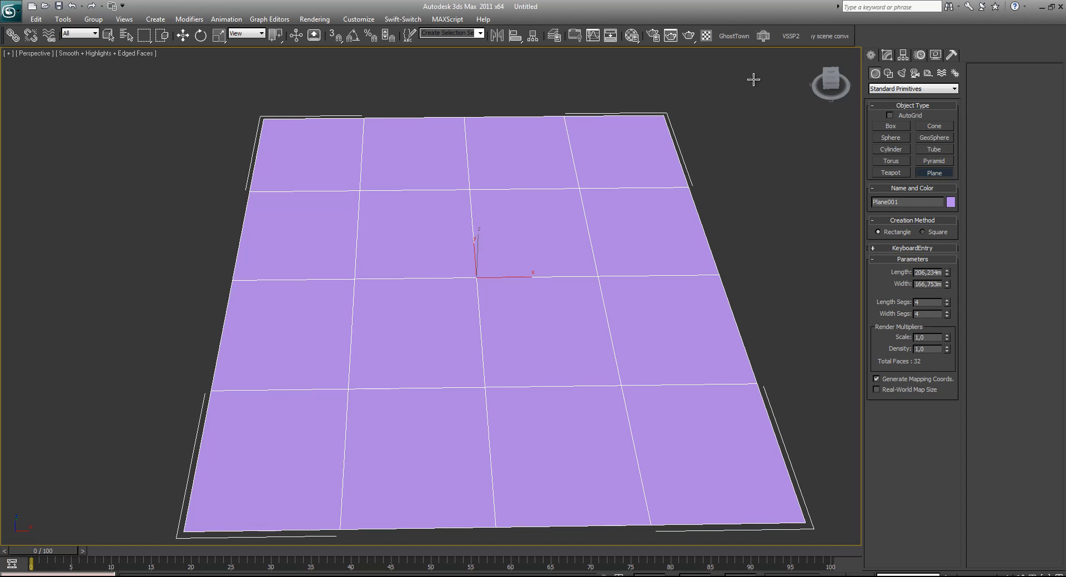
middle_drag(753, 79, 761, 86)
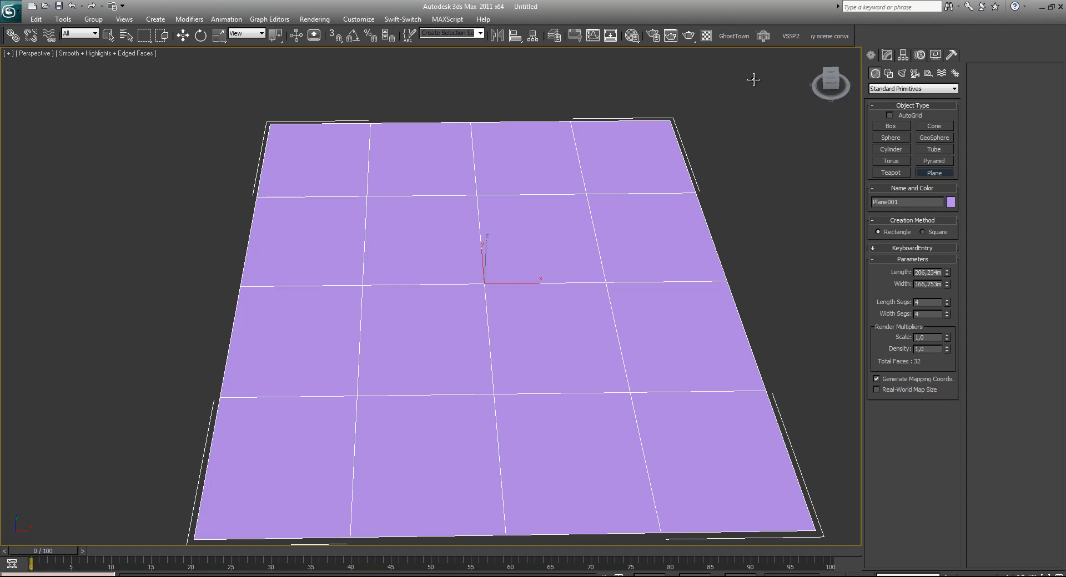
Switch to the file explorer, view TrackTexturePlateOpaque.dds in IrfanView, and return to 3ds Max.
key(alt+Tab)
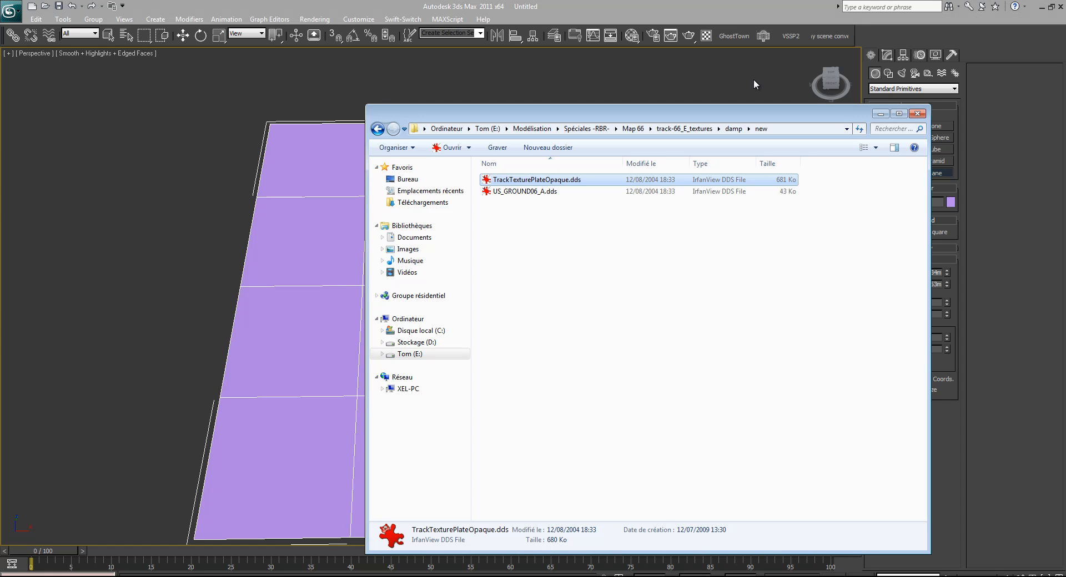
key(Menu)
key(Down)
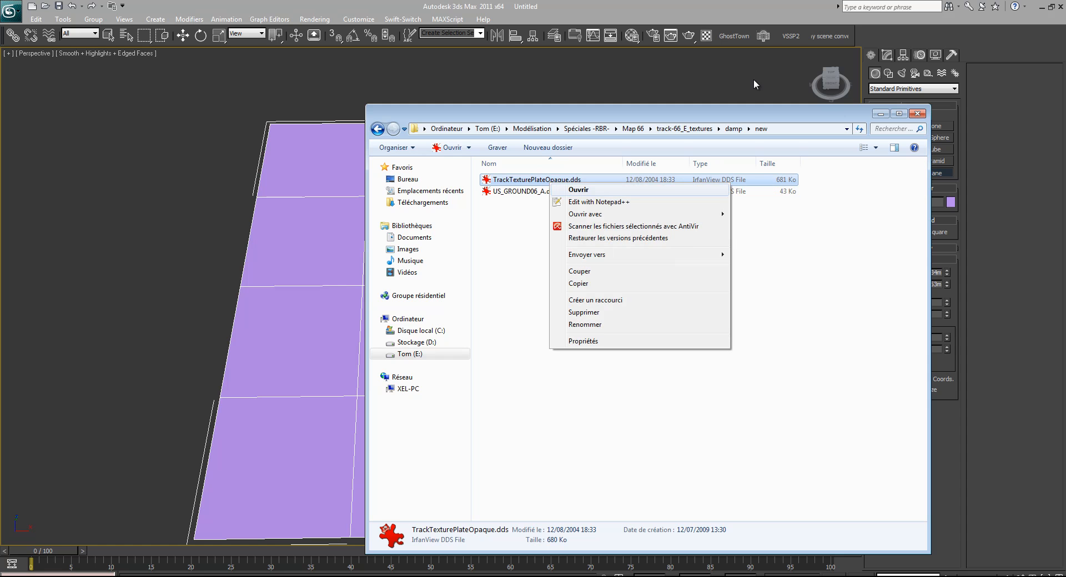
key(Return)
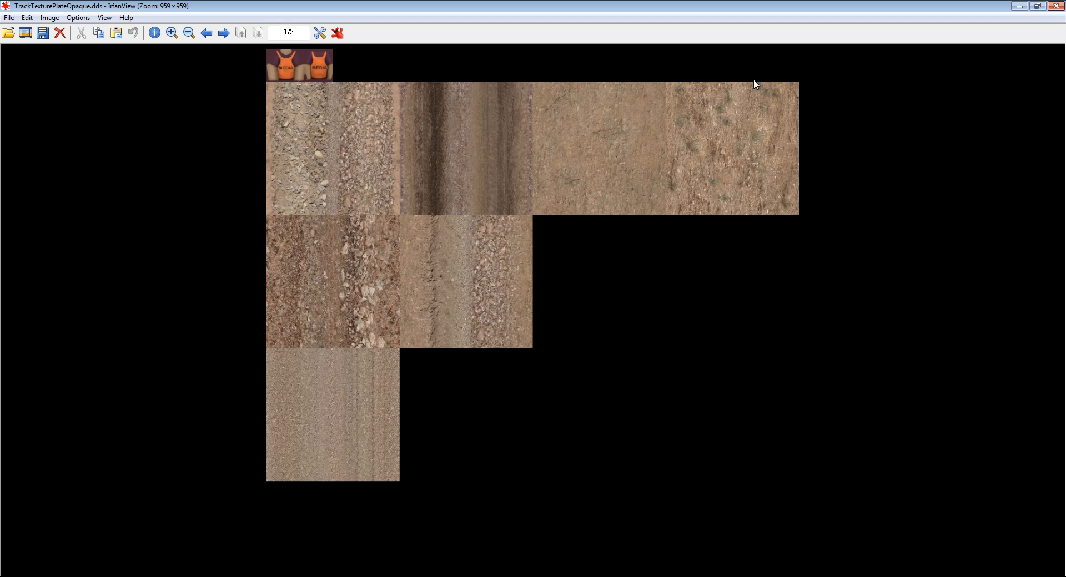
key(Escape)
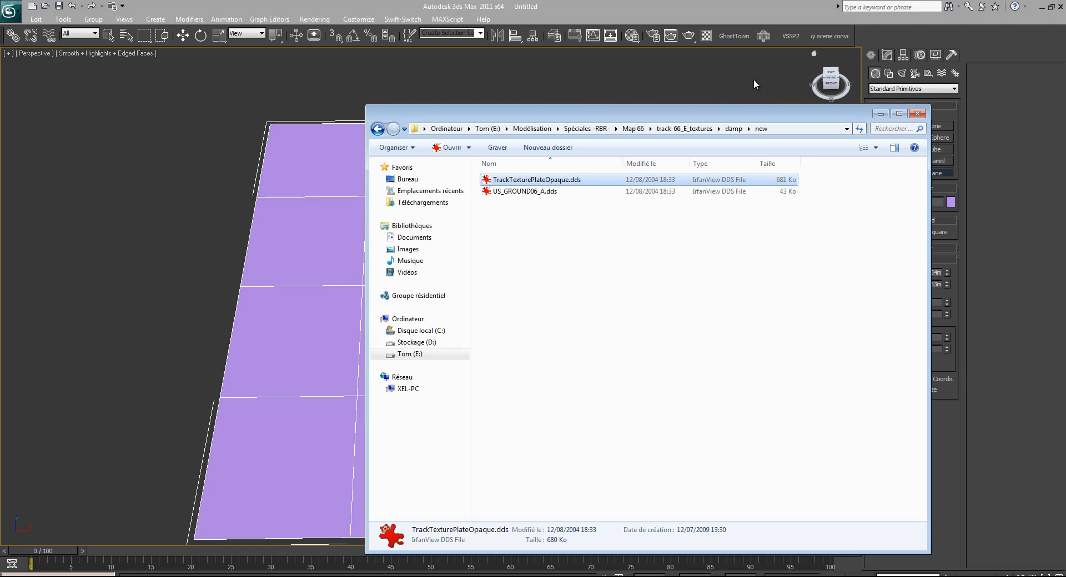
mouse_move(754, 79)
middle_down()
mouse_move(692, 83)
mouse_move(694, 72)
mouse_move(762, 76)
middle_up()
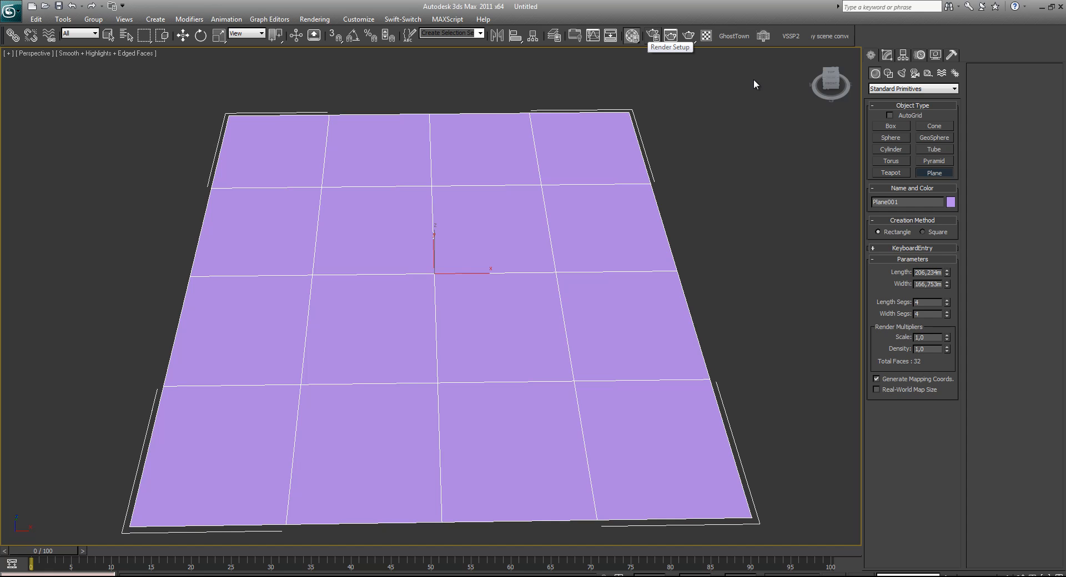
Open the Material Editor and place it beside the plane so both remain in view.
key(m)
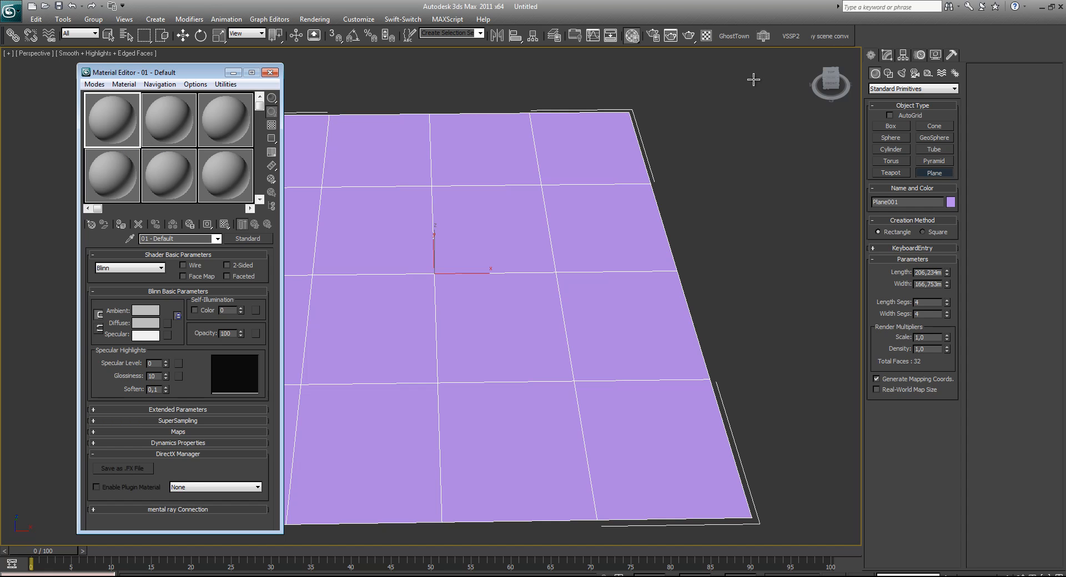
middle_drag(754, 79, 826, 78)
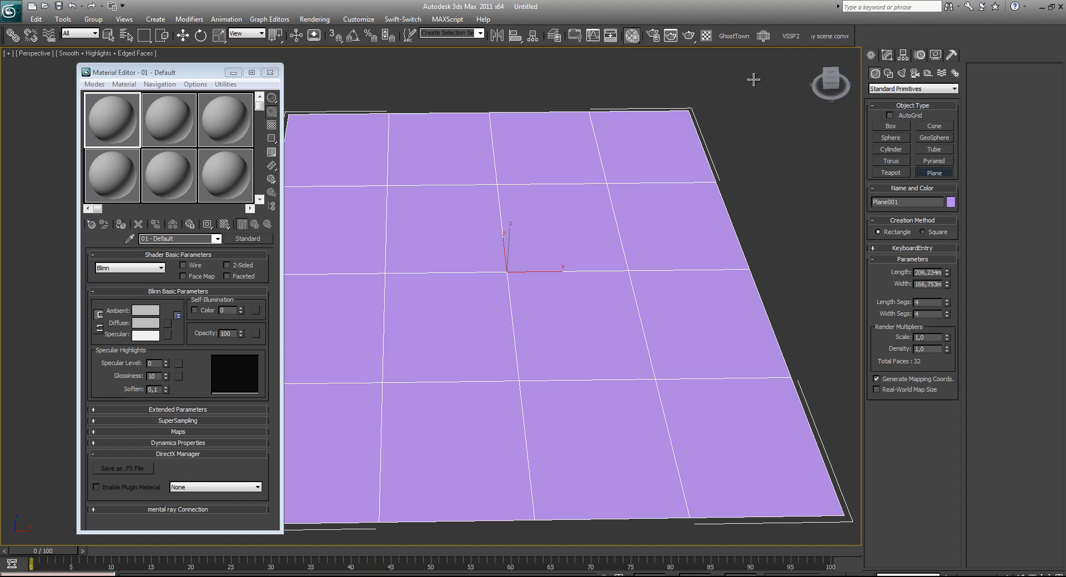
middle_drag(754, 85, 753, 79)
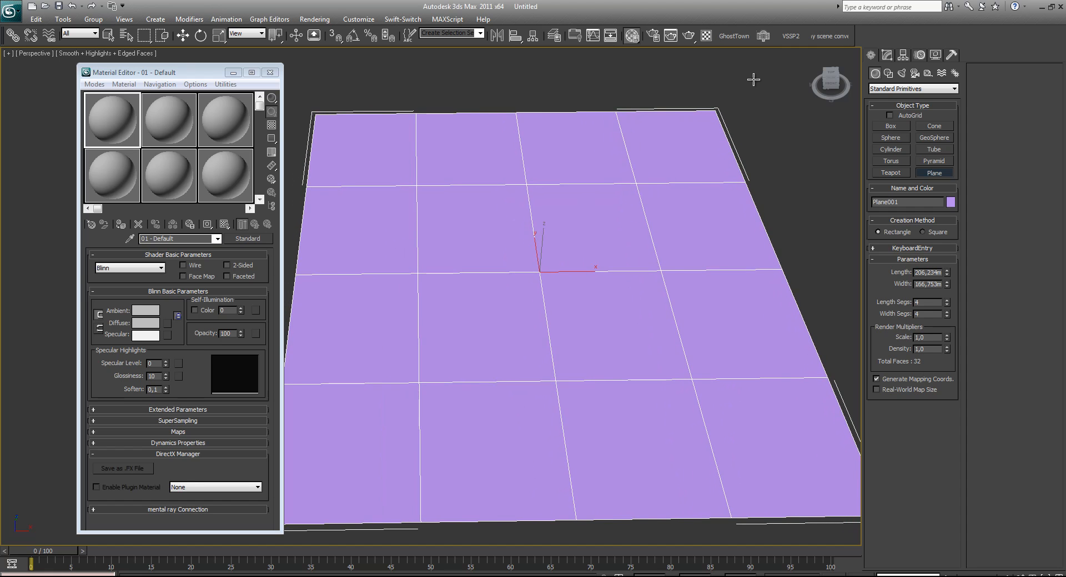
scroll(754, 80, up, 3)
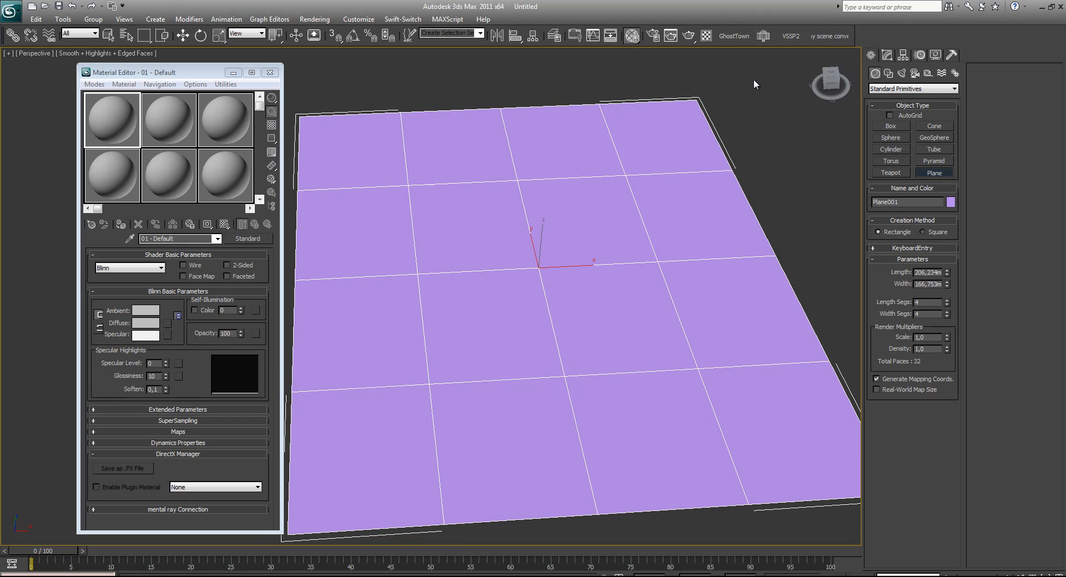
middle_click(753, 79)
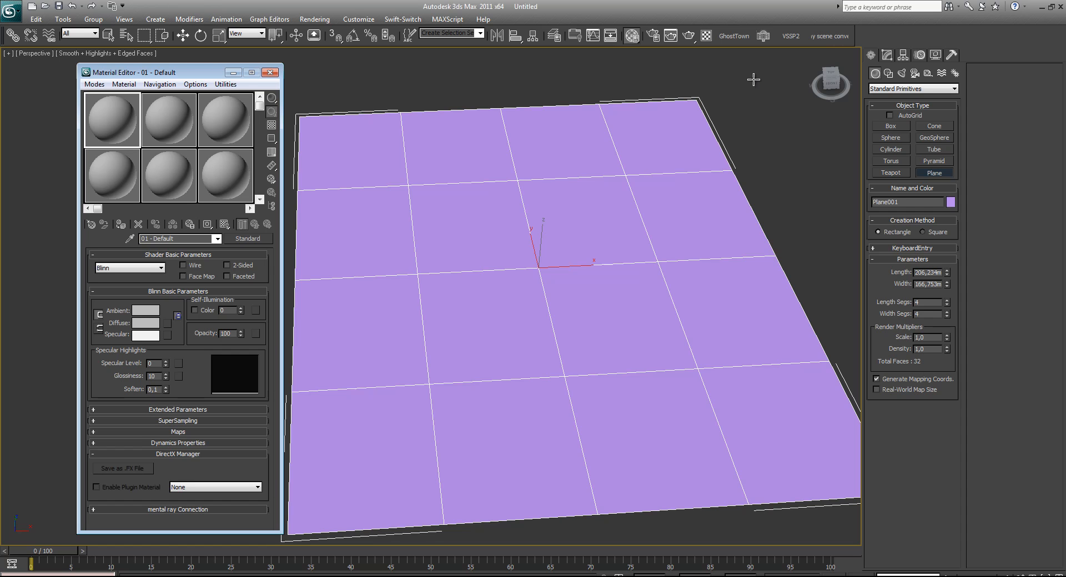
drag(161, 73, 143, 68)
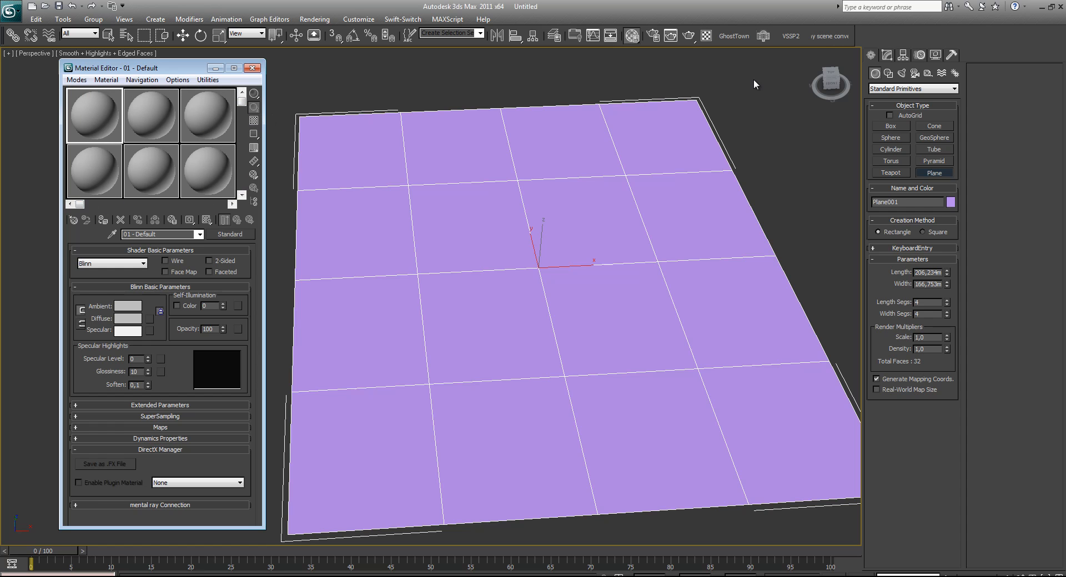
click(146, 111)
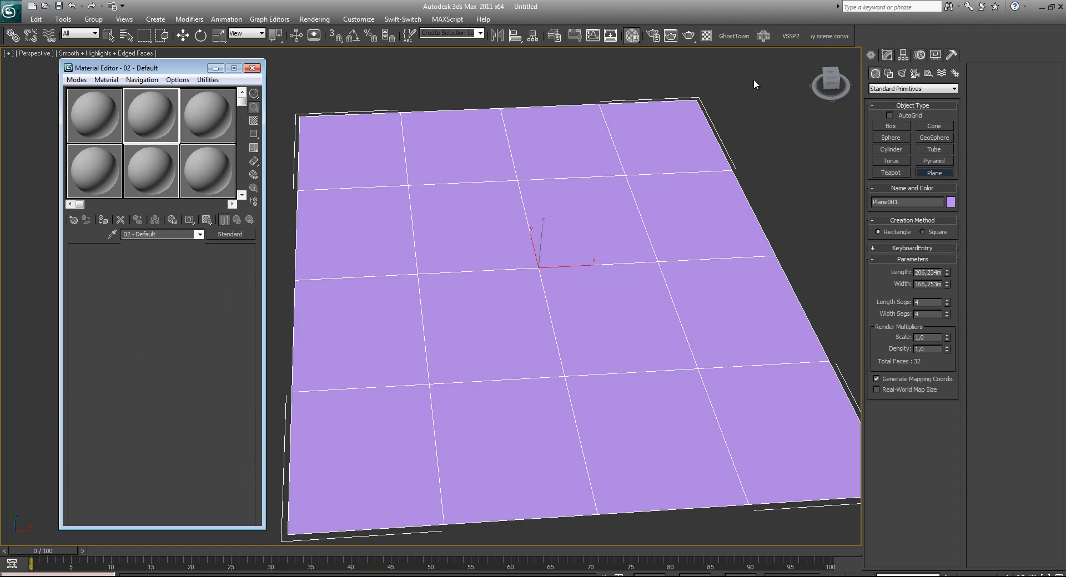
key(Right)
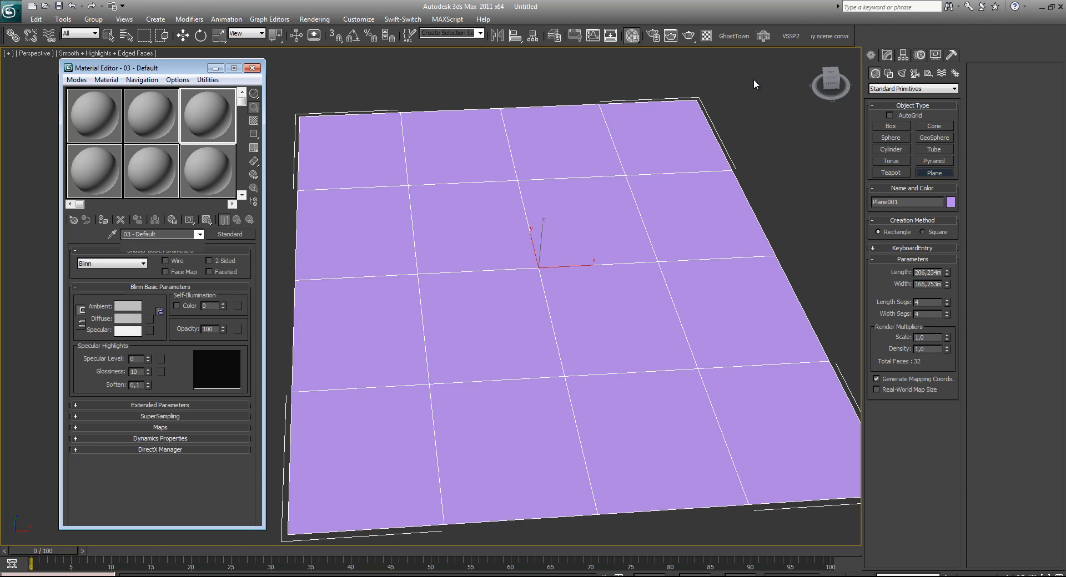
key(Left)
key(Left)
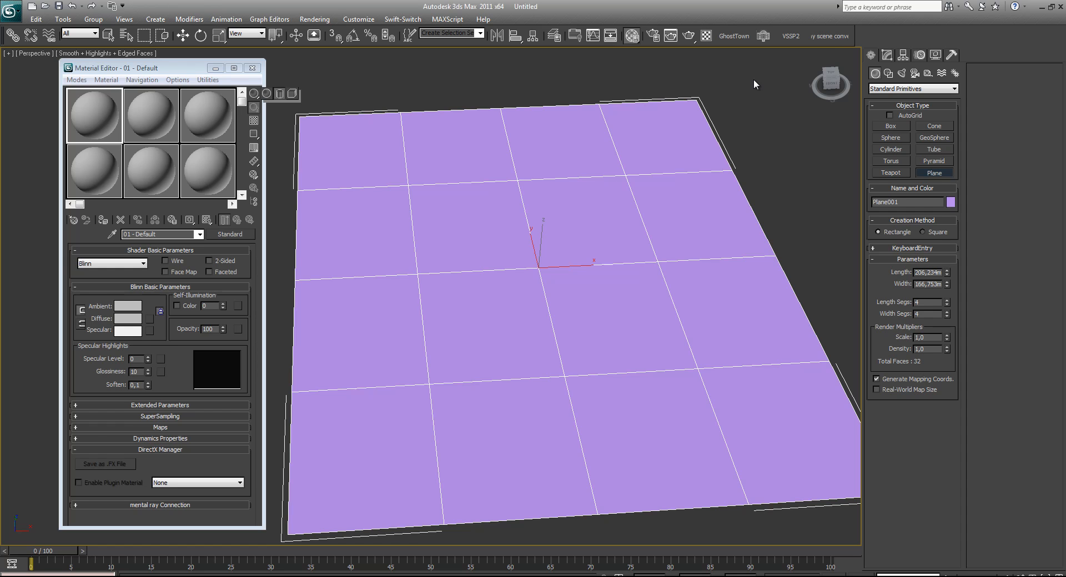
Set the first material slot's sample shape to a cube with a checkered background and check it in an enlarged preview.
click(151, 116)
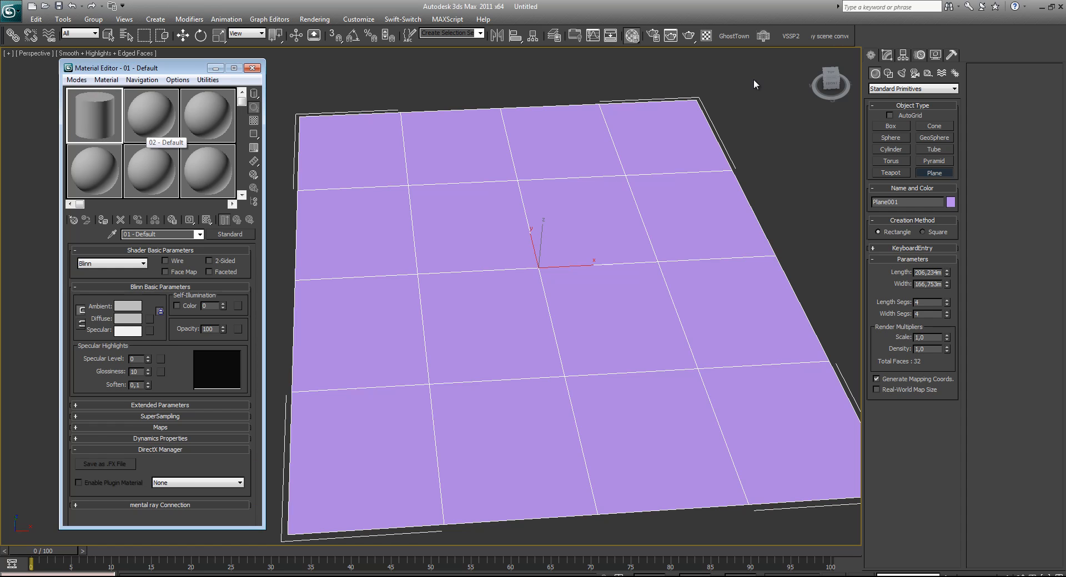
click(94, 116)
drag(253, 93, 292, 93)
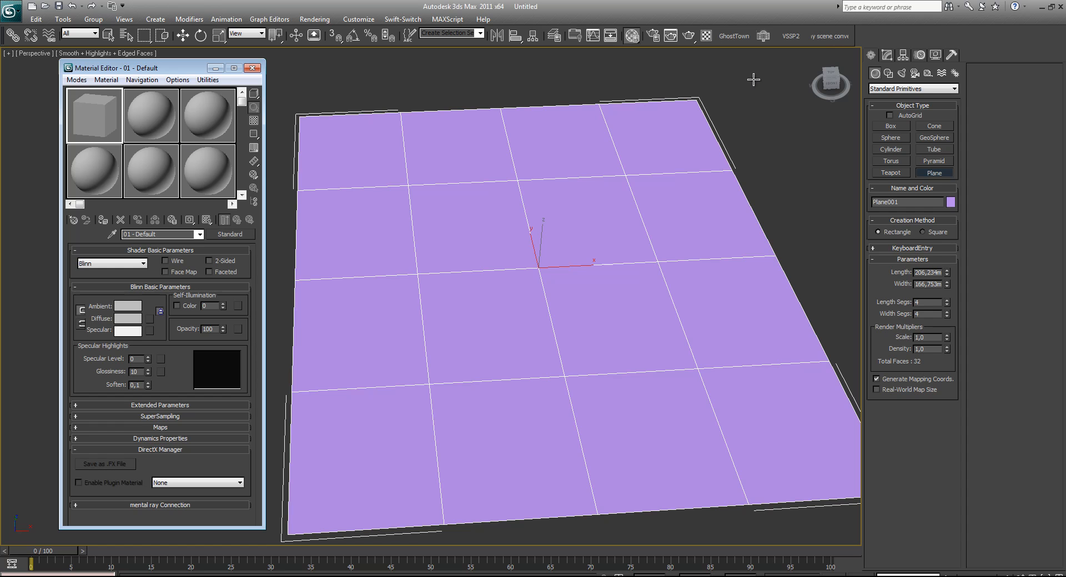
key(b)
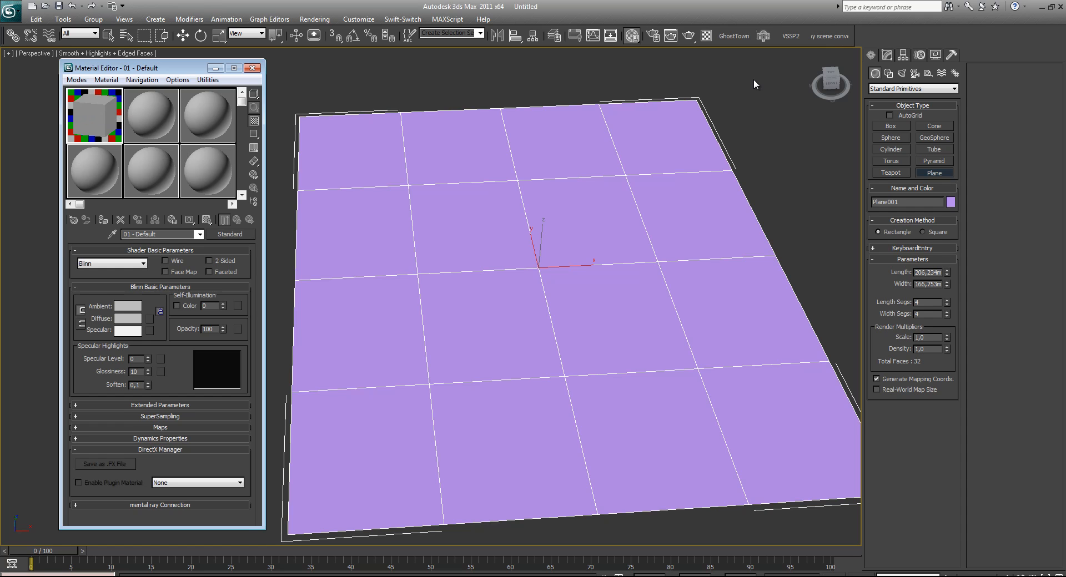
double_click(101, 119)
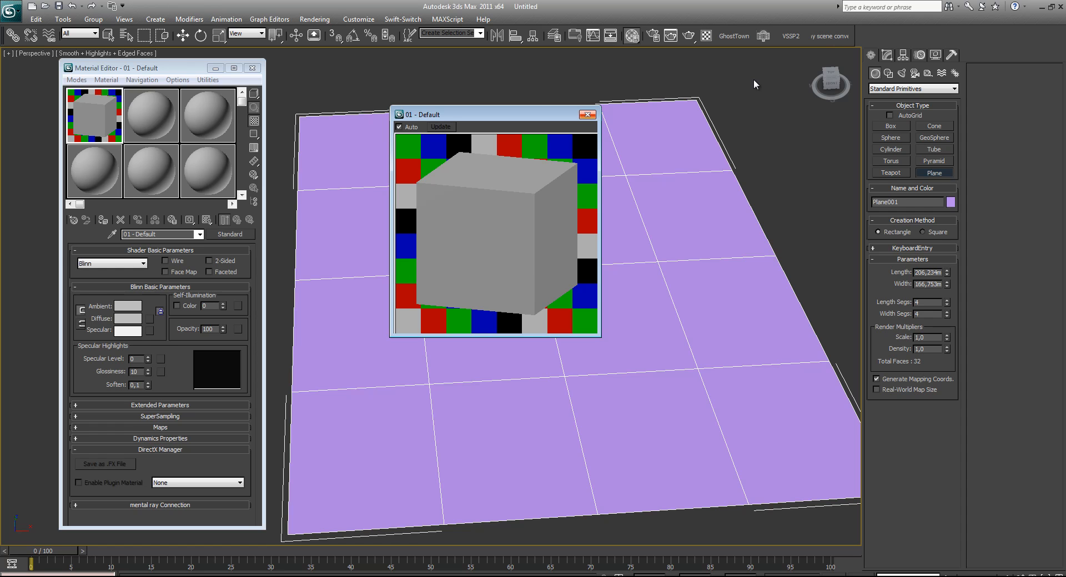
click(587, 115)
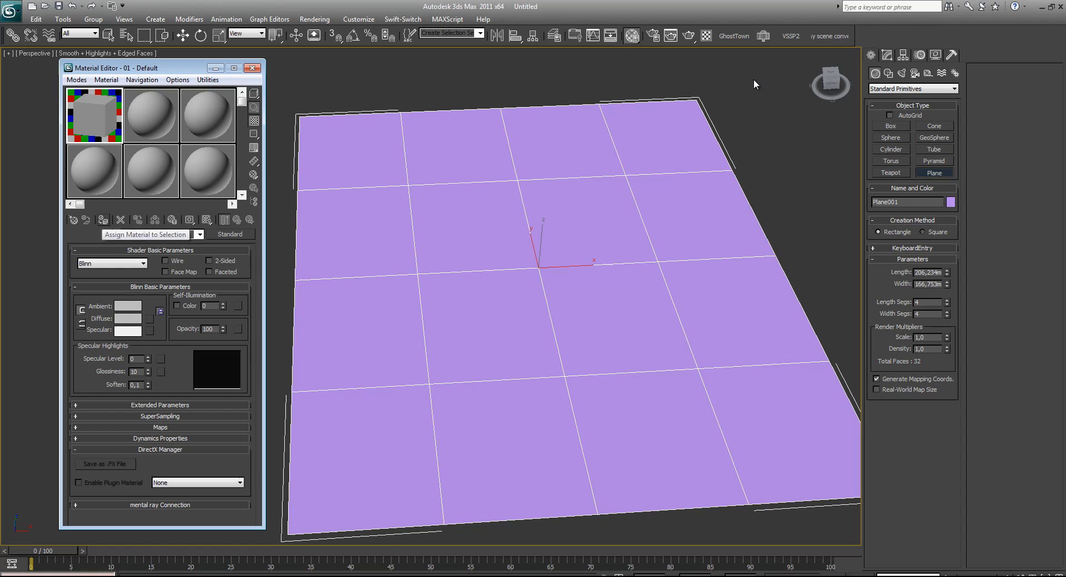
Assign the first material to the plane and reset that material in the editor slot only.
click(103, 220)
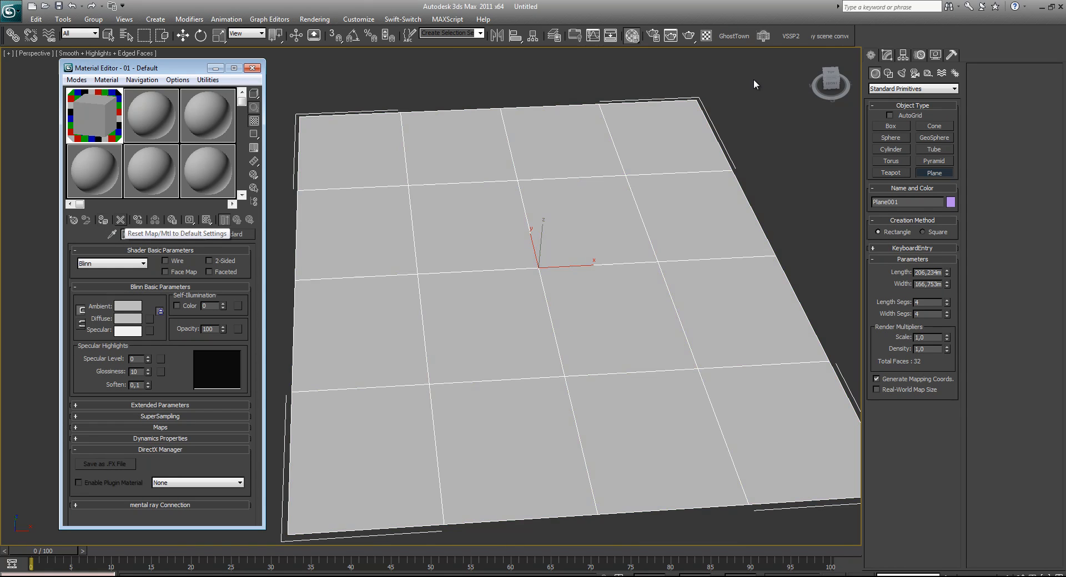
click(120, 220)
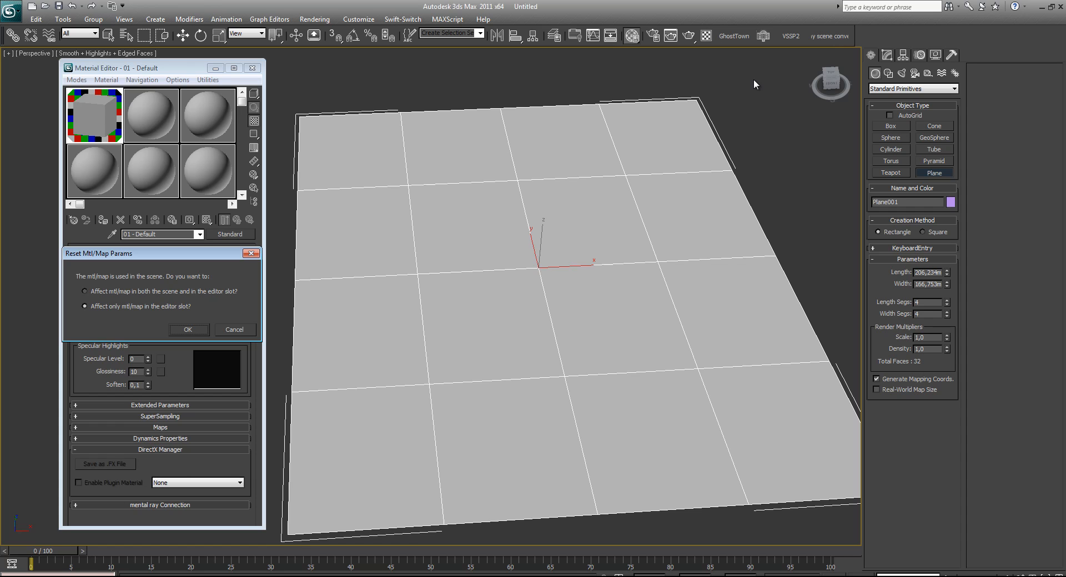
key(Return)
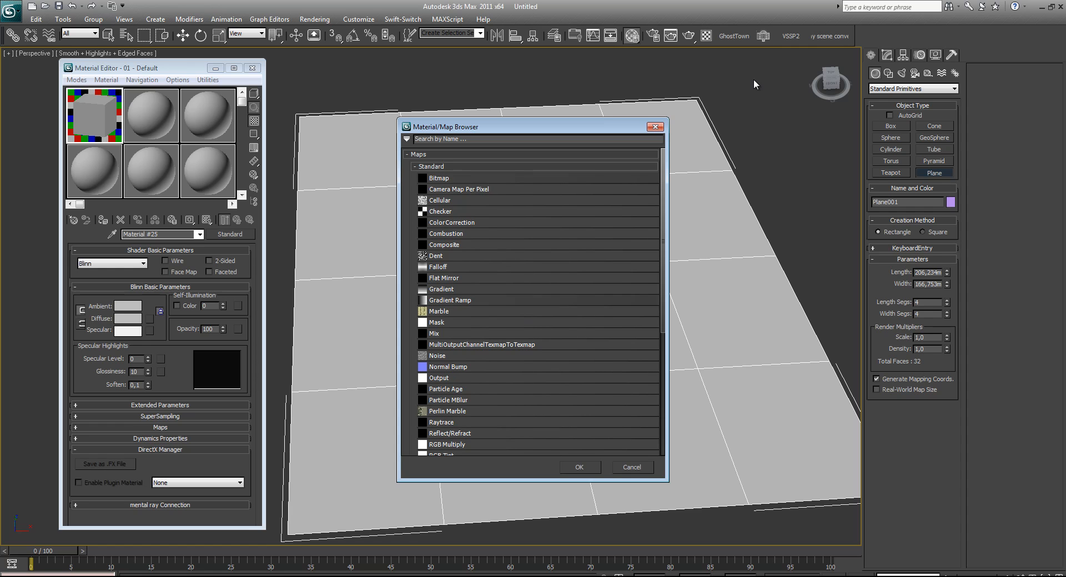
Look through the available map types and choose Bitmap for the material's diffuse color.
scroll(754, 84, down, 3)
scroll(754, 85, up, 3)
scroll(754, 84, down, 8)
scroll(754, 84, up, 8)
double_click(437, 178)
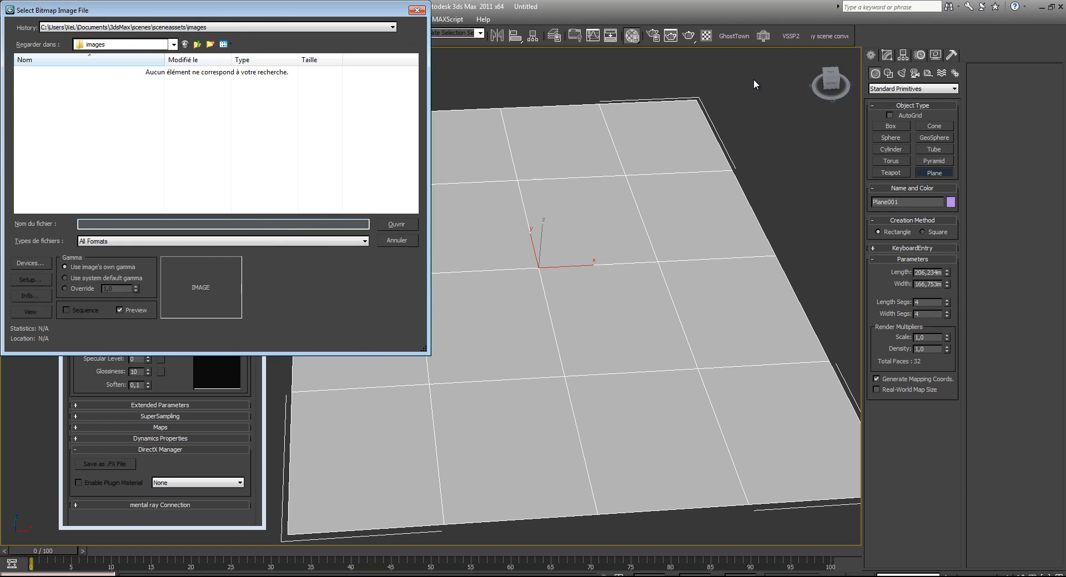
Load bxp47537h.dds from E:\TEXTURES\Fonds Paysages as the material's diffuse bitmap.
click(216, 27)
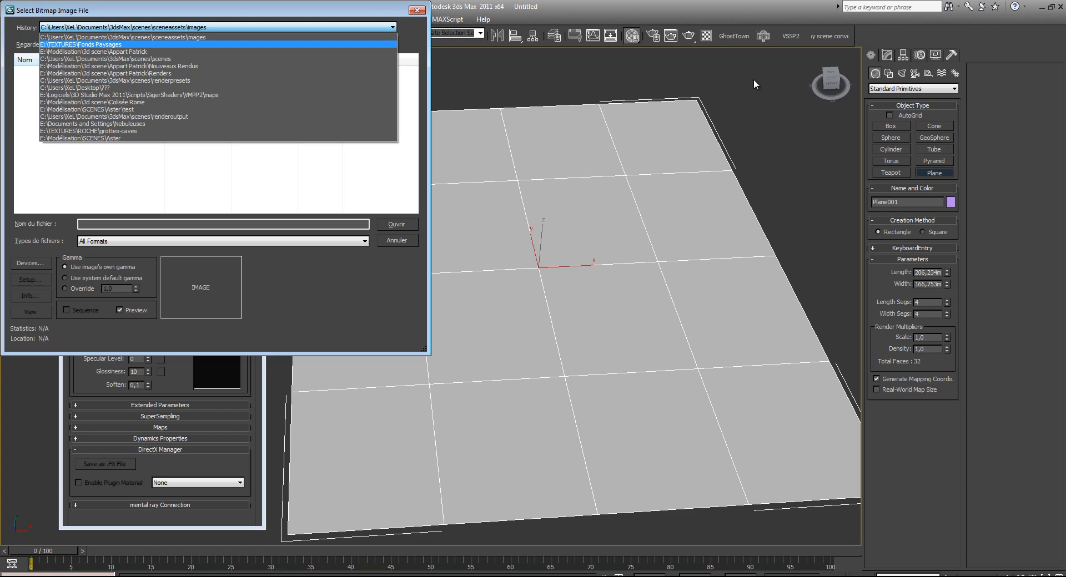
click(81, 45)
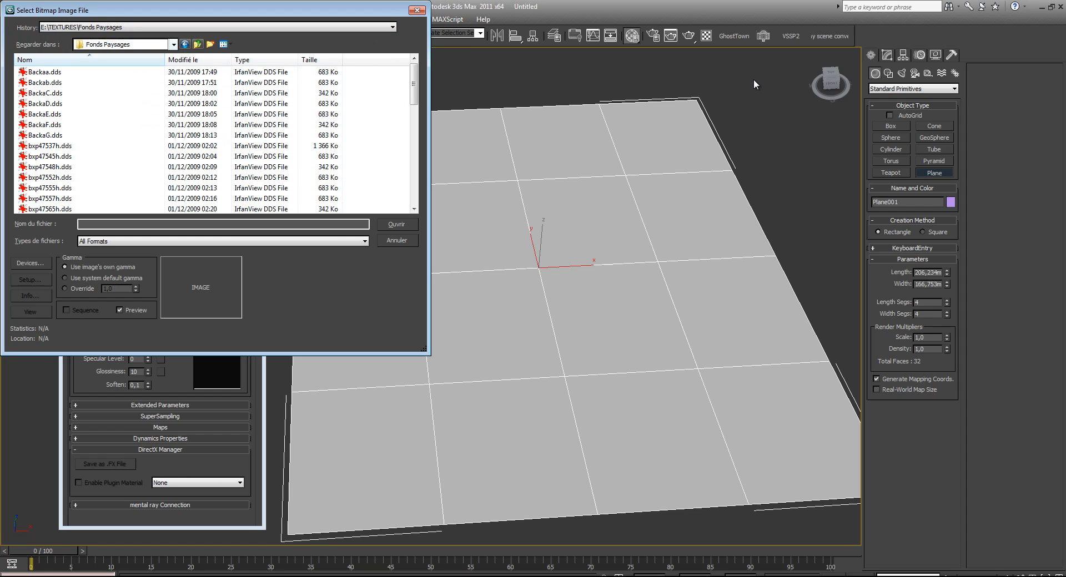
click(197, 44)
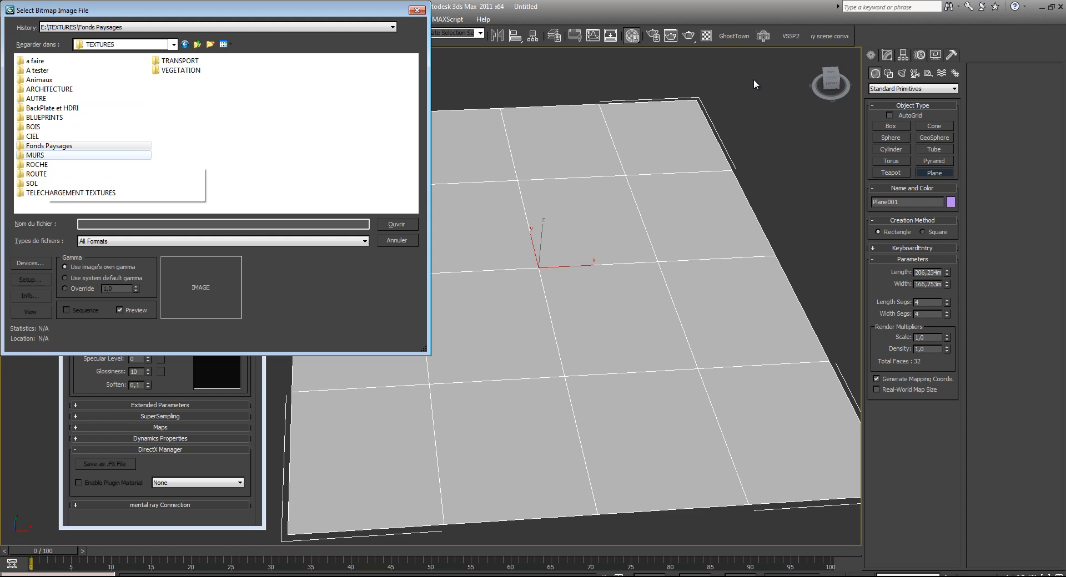
double_click(49, 145)
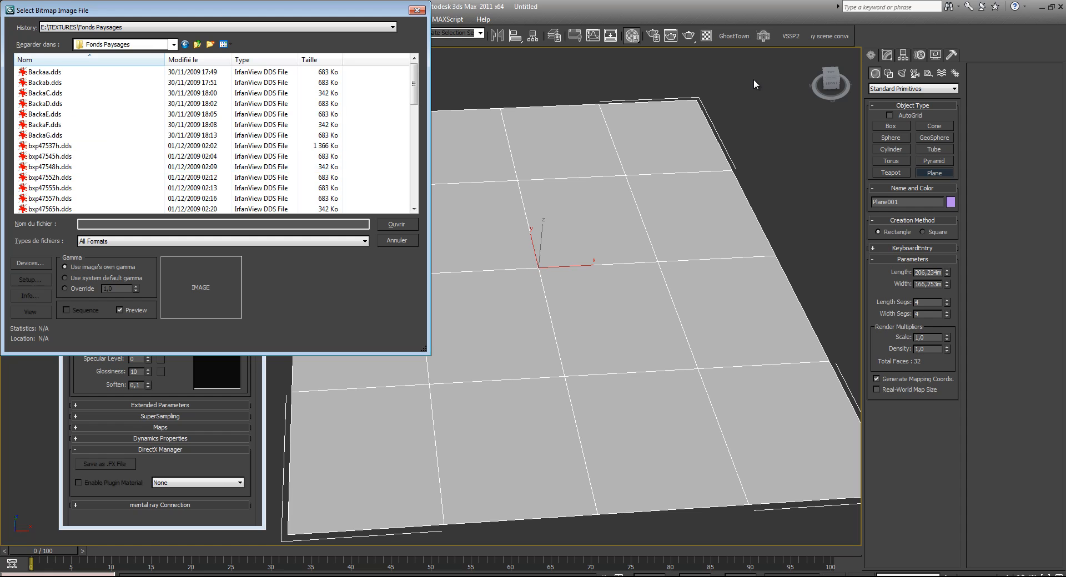
click(50, 146)
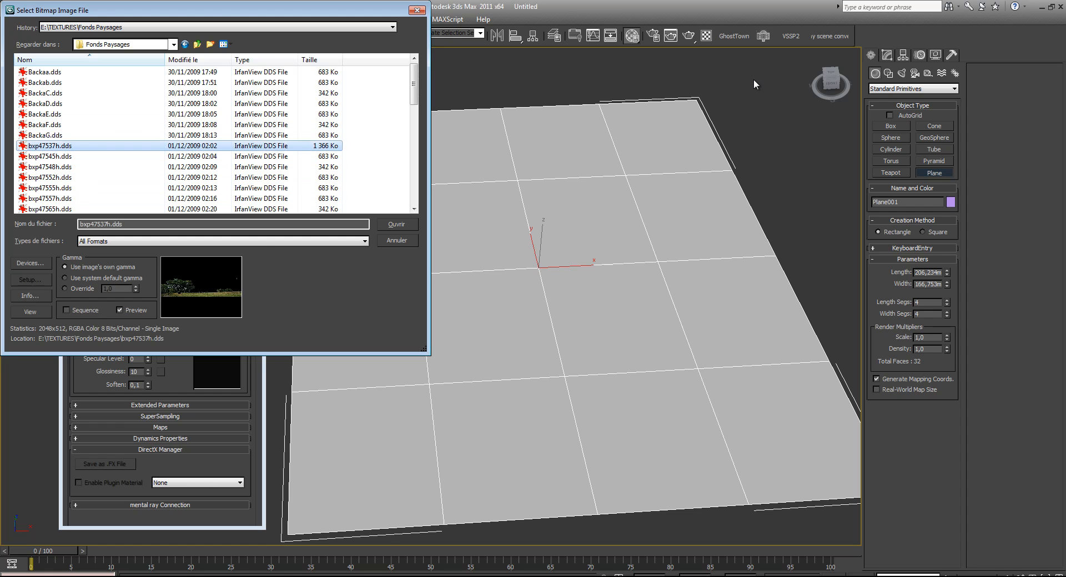
click(397, 224)
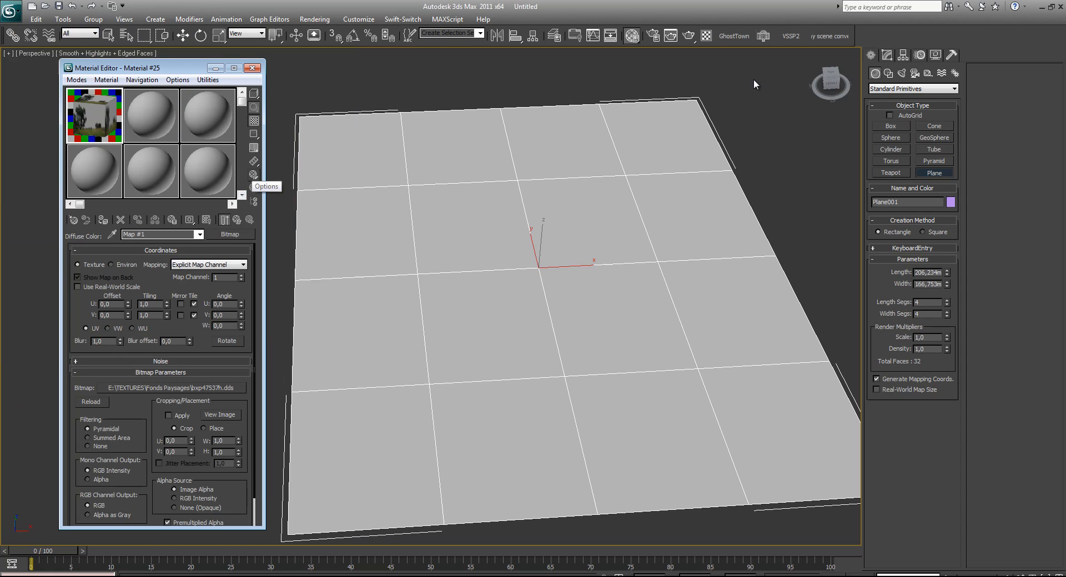
Open an enlarged preview of the textured cube and set the bitmap's Mono Channel Output to Alpha.
double_click(95, 116)
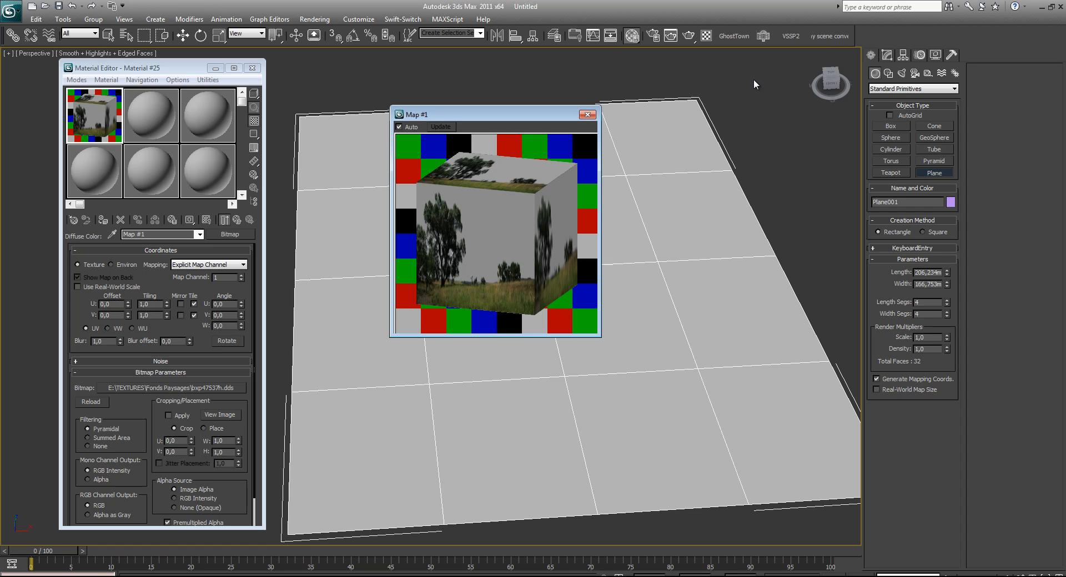
mouse_move(155, 333)
mouse_down()
mouse_move(156, 302)
mouse_move(155, 332)
mouse_up()
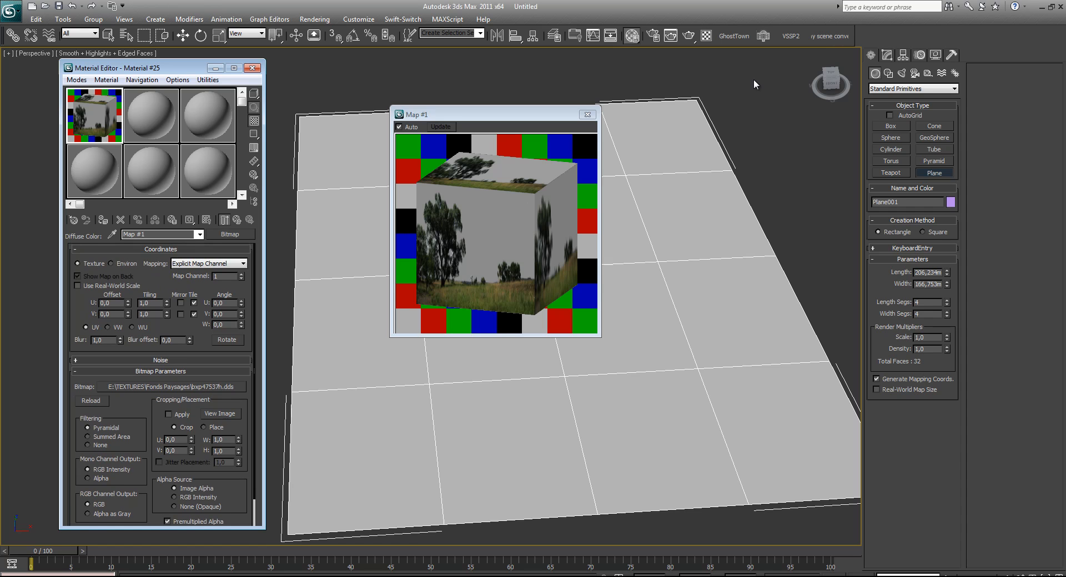
drag(156, 332, 156, 302)
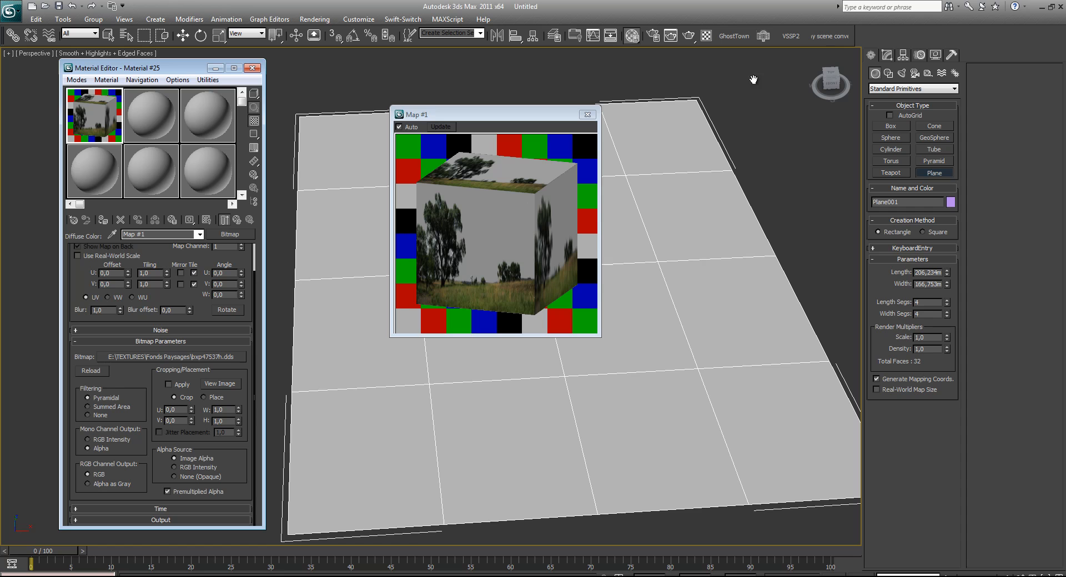
Copy the diffuse bitmap map into the material's Opacity slot using the Copy method, and close the enlarged preview.
scroll(161, 385, up, 2)
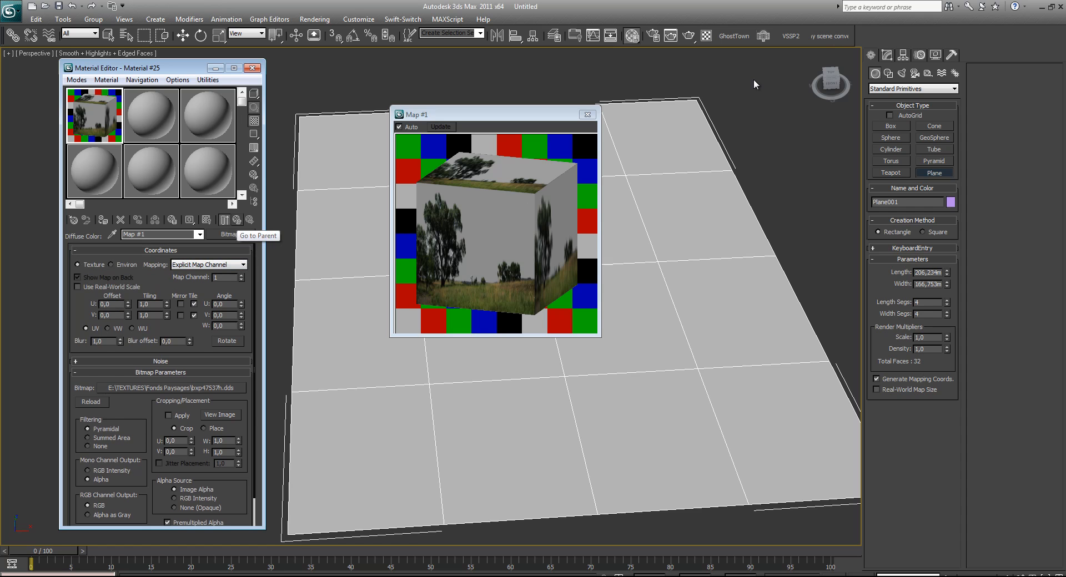
click(237, 220)
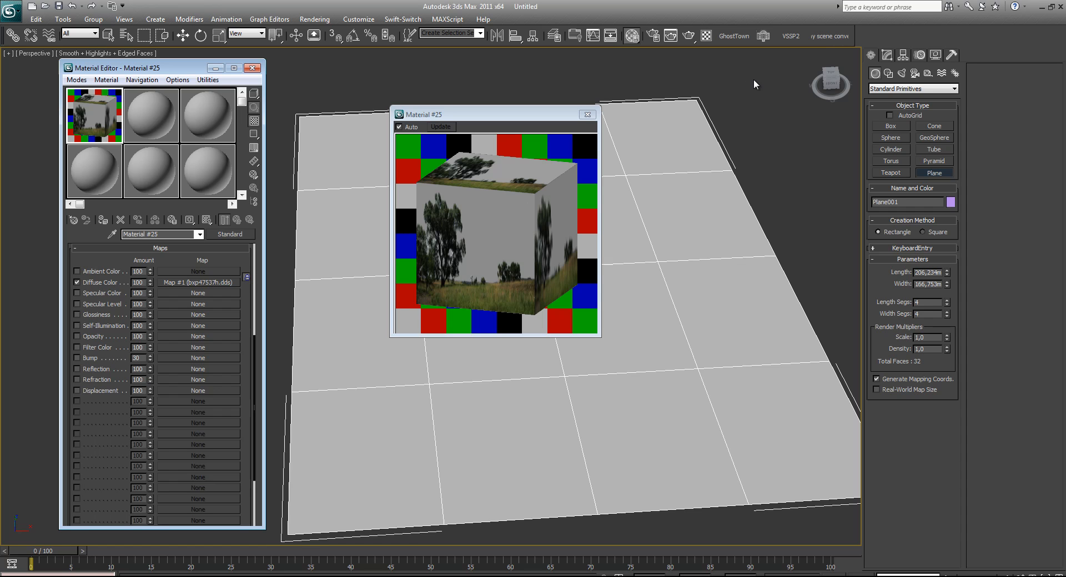
key(space)
key(space)
drag(198, 283, 198, 336)
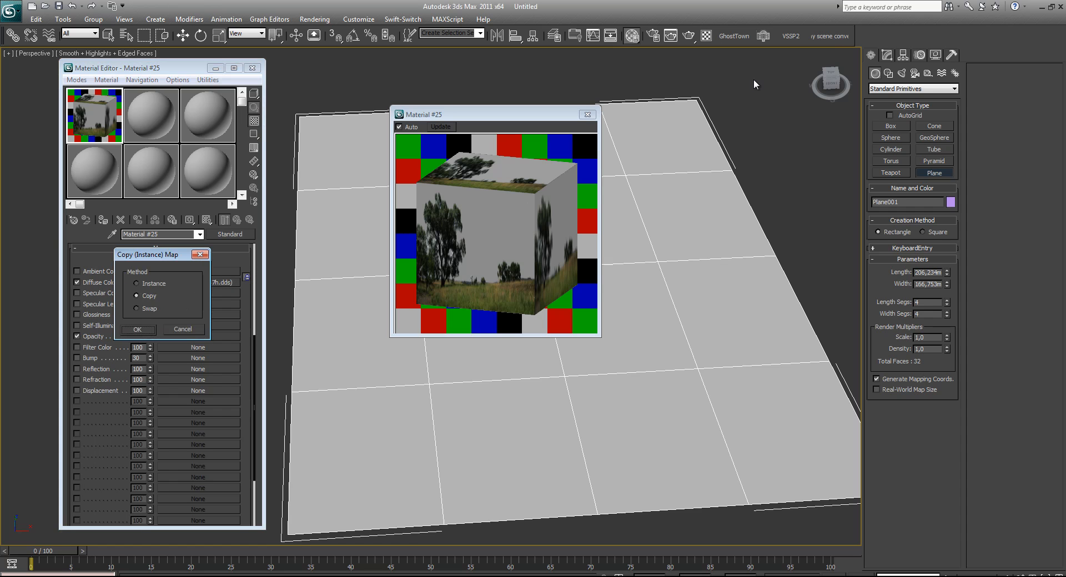
click(138, 331)
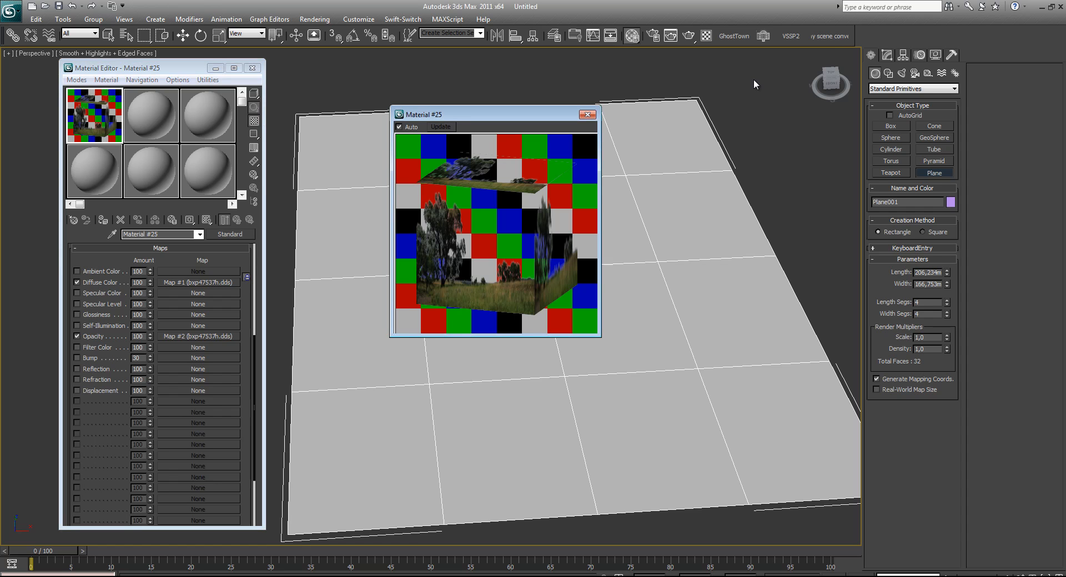
click(588, 114)
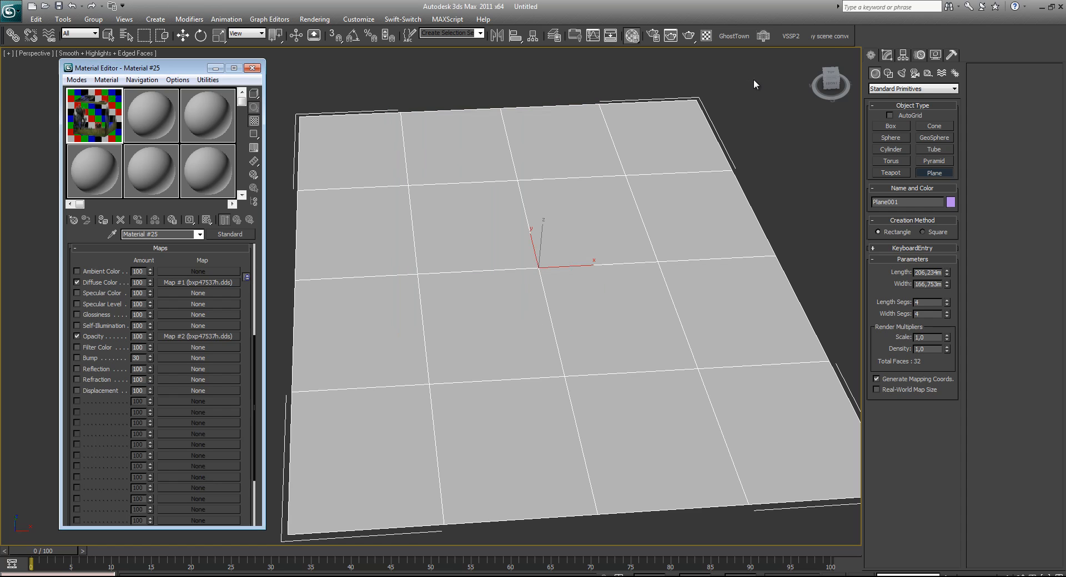
Assign the finished material to the selected plane and close the Material Editor.
drag(111, 322, 112, 499)
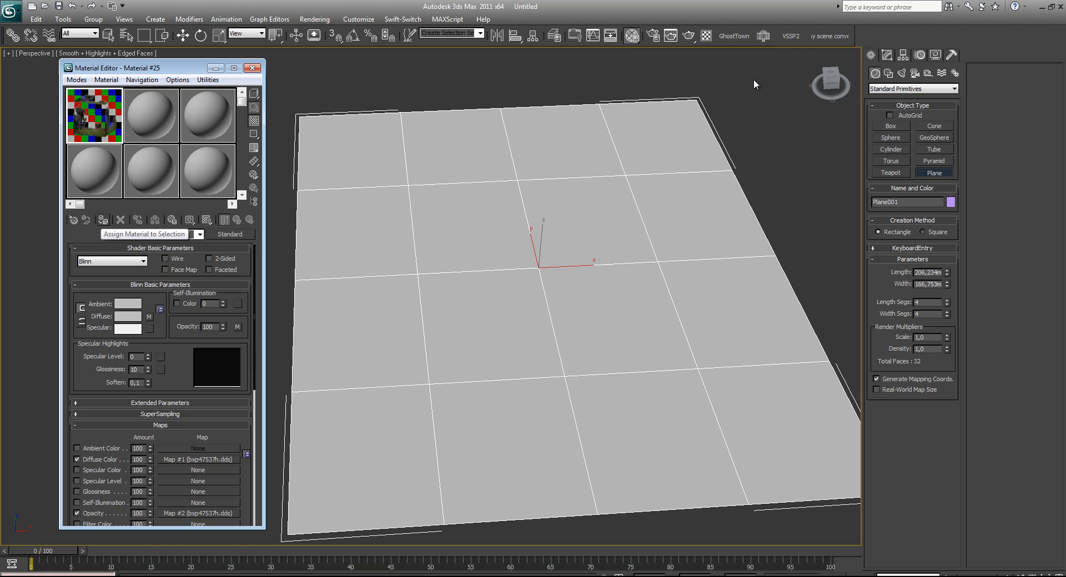
click(102, 220)
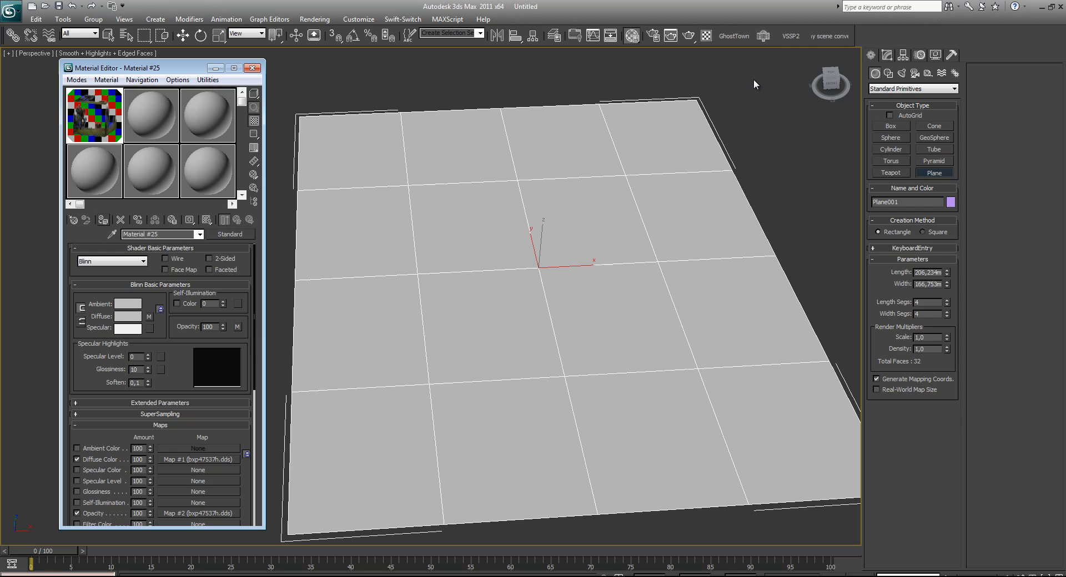
mouse_move(753, 79)
middle_down()
mouse_move(766, 78)
mouse_move(735, 55)
mouse_move(793, 52)
mouse_move(747, 80)
middle_up()
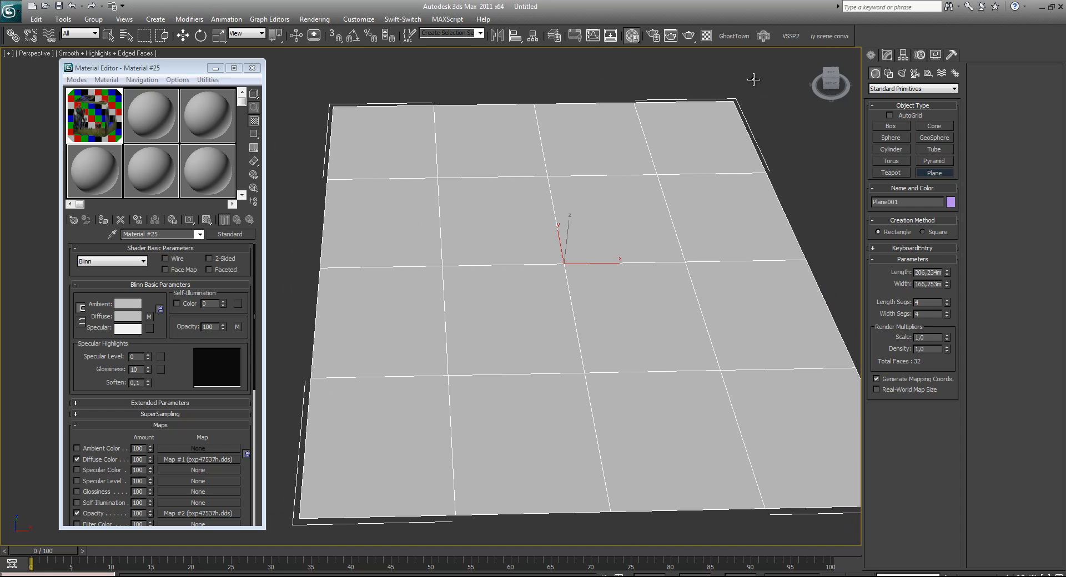
click(252, 68)
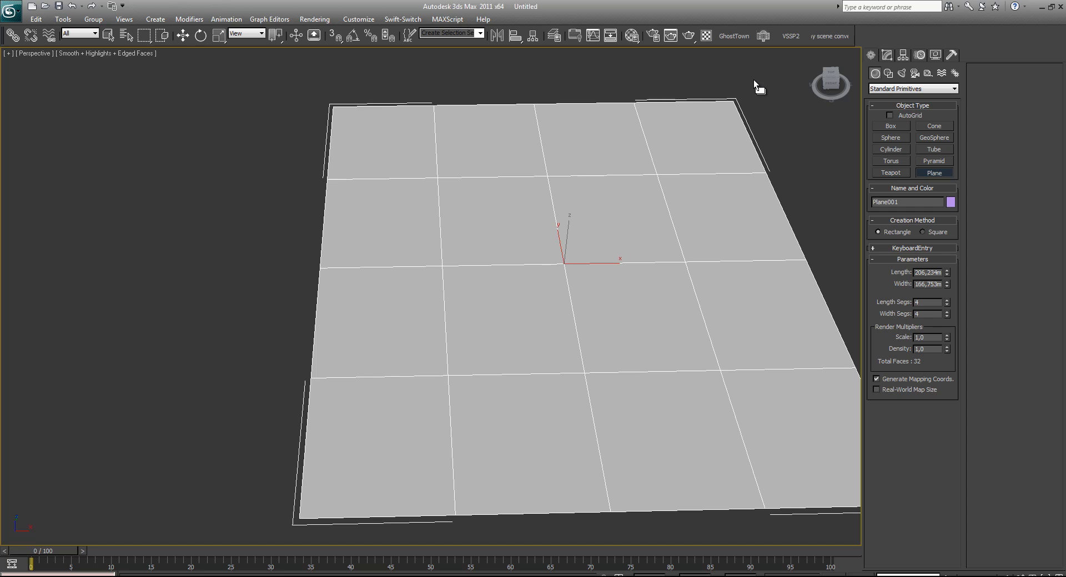
Set the viewport's material display to Hardware Display with Maps and inspect the textured plane.
click(63, 19)
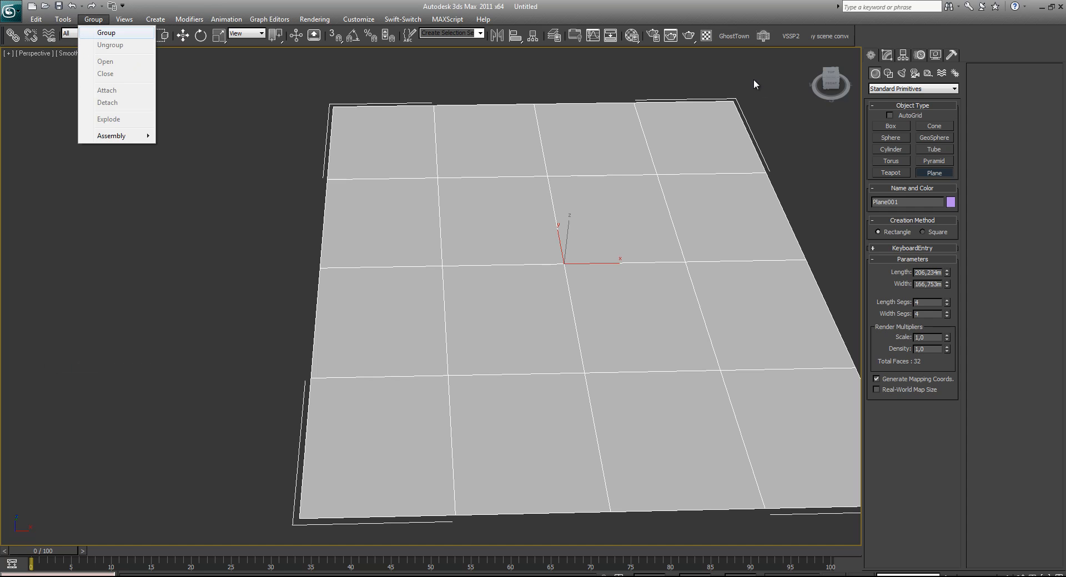
mouse_move(123, 19)
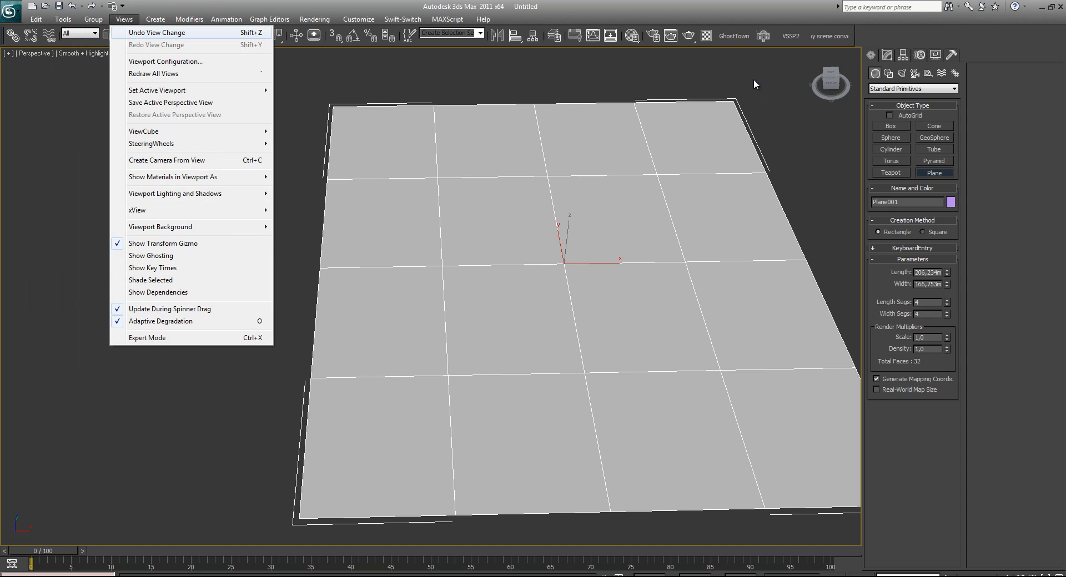
mouse_move(172, 176)
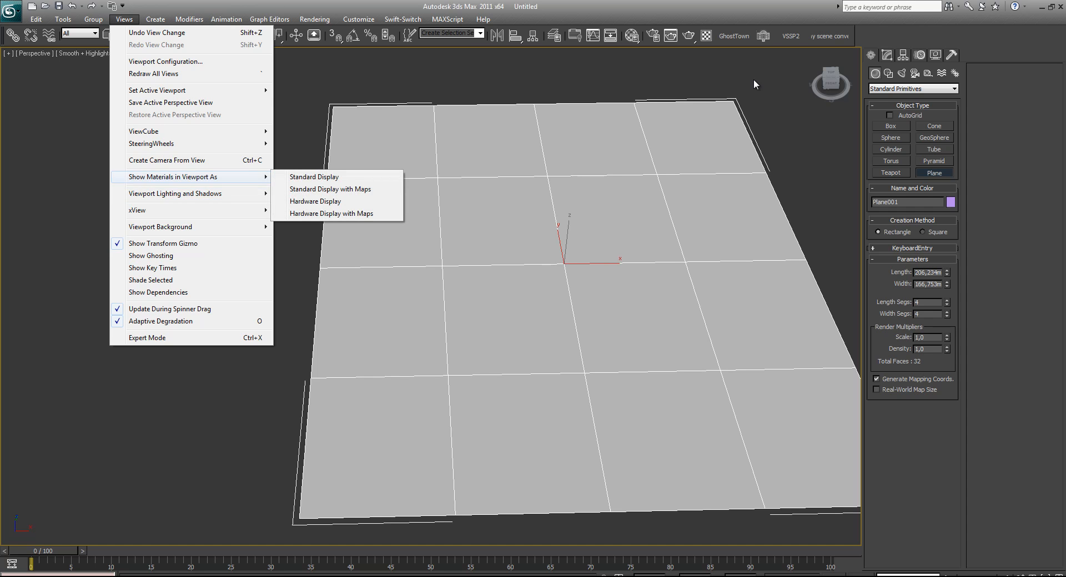
click(331, 213)
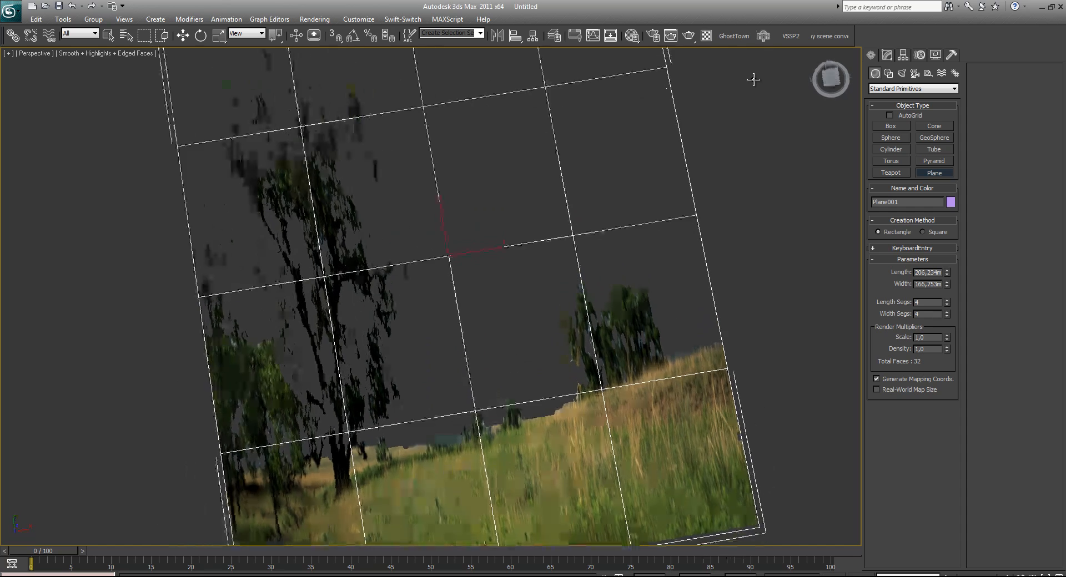
alt+middle_drag(753, 80, 754, 79)
key(shift+q)
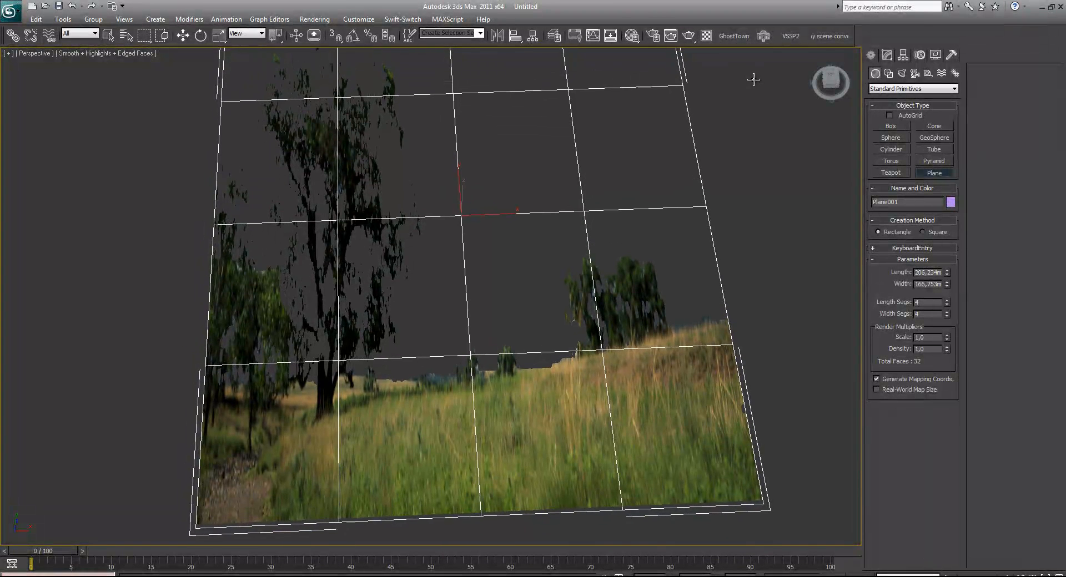
middle_drag(753, 80, 754, 79)
scroll(754, 79, down, 4)
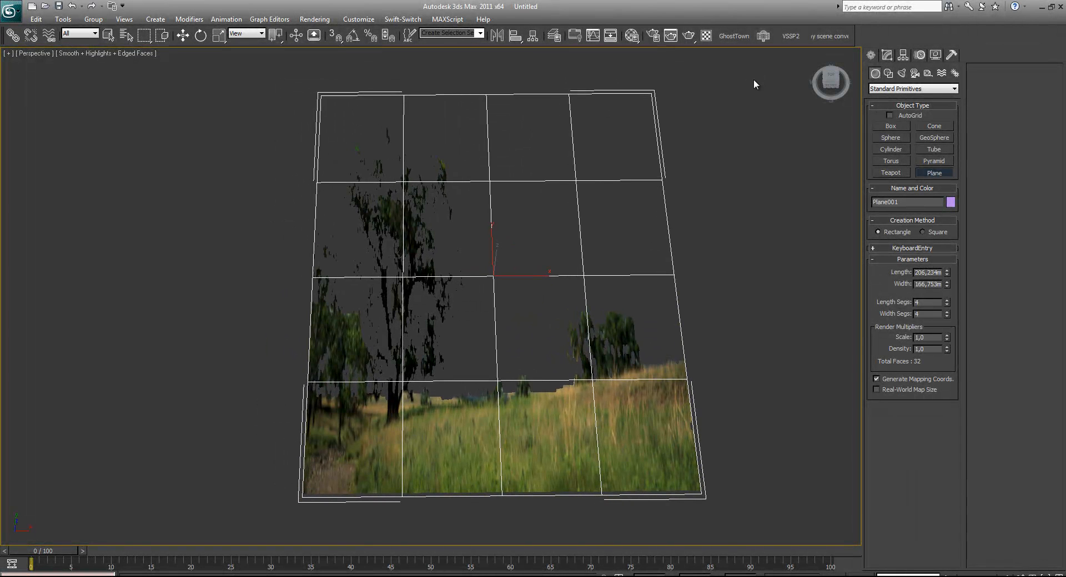
Add an Unwrap UVW modifier to the plane and open its Edit UVWs window.
right_click(753, 80)
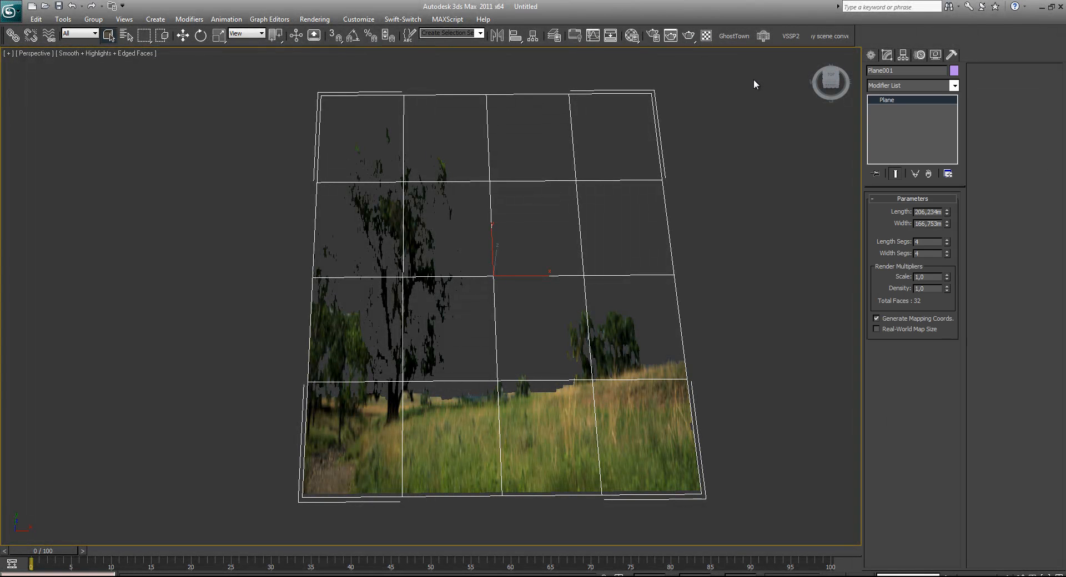
click(954, 86)
drag(954, 109, 955, 340)
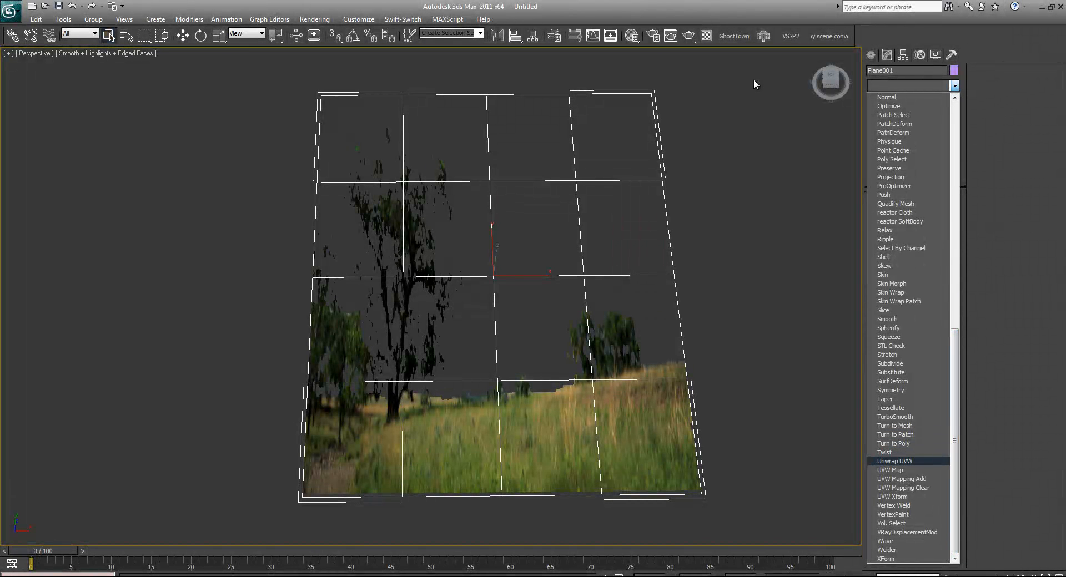
click(894, 461)
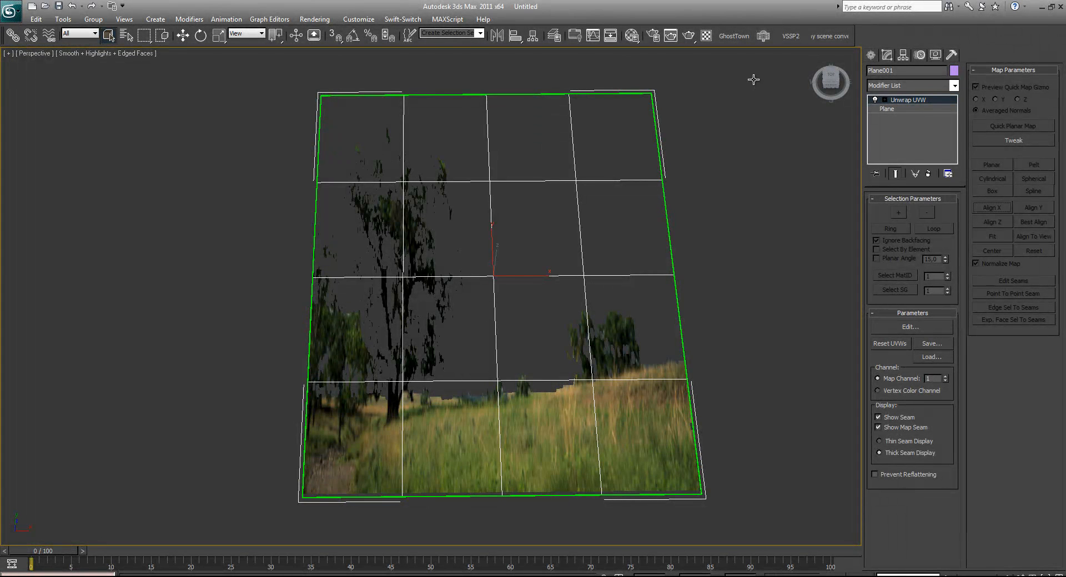
middle_drag(754, 80, 739, 85)
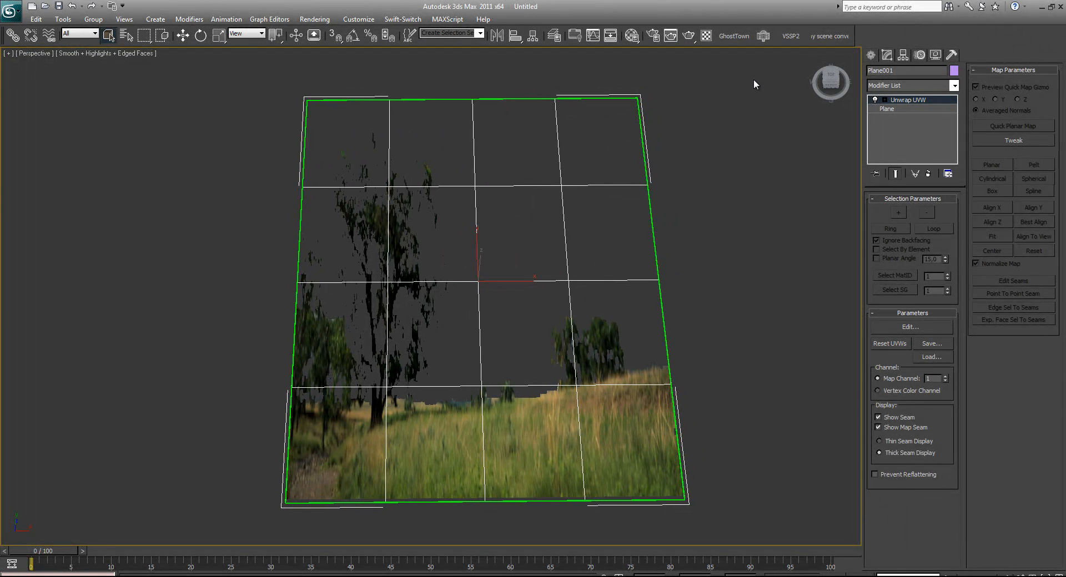
alt+middle_drag(754, 79, 755, 84)
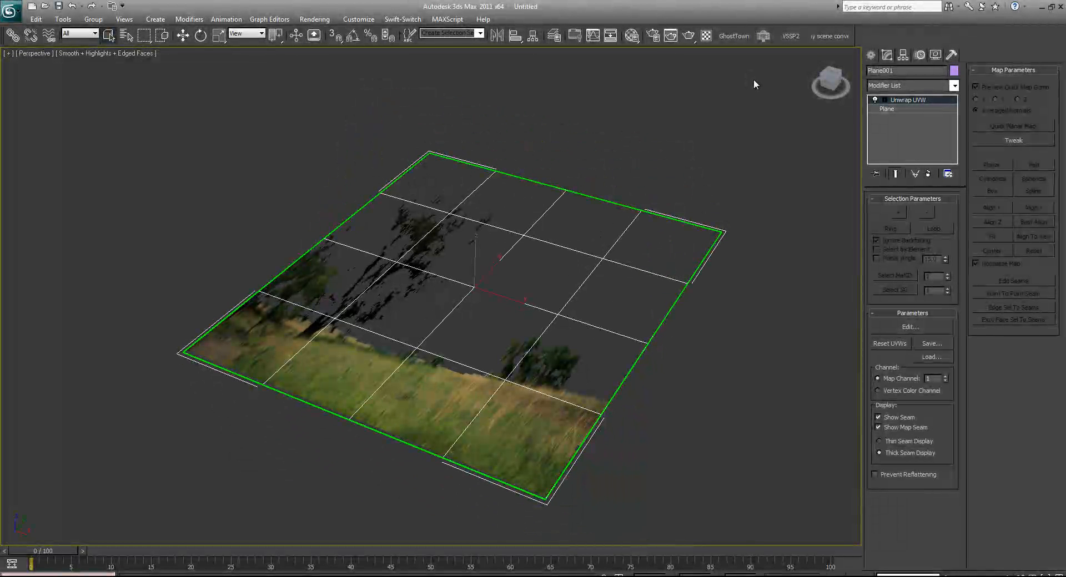
alt+middle_drag(754, 83, 754, 83)
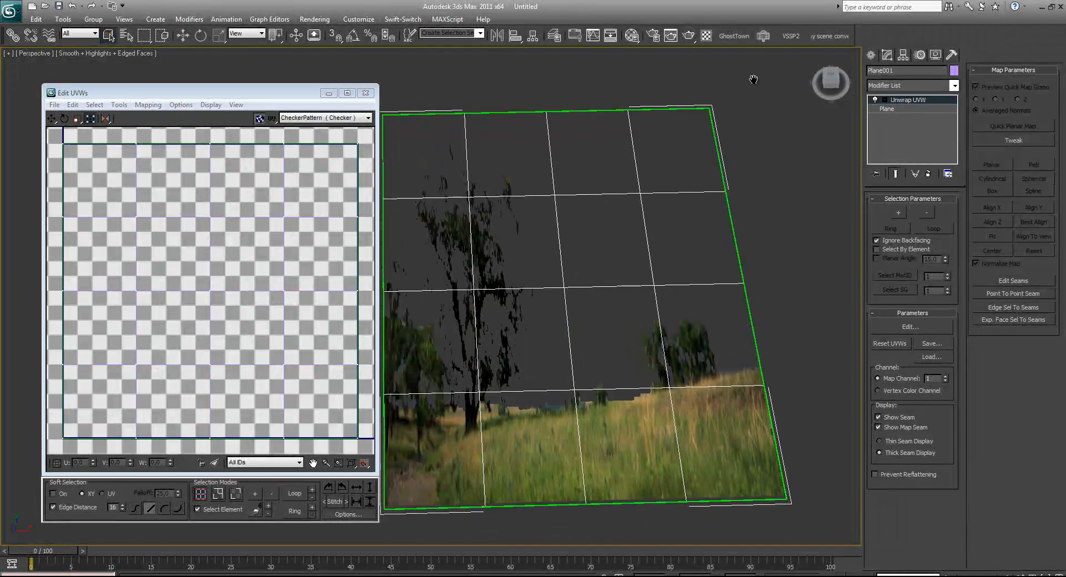
middle_drag(753, 79, 754, 81)
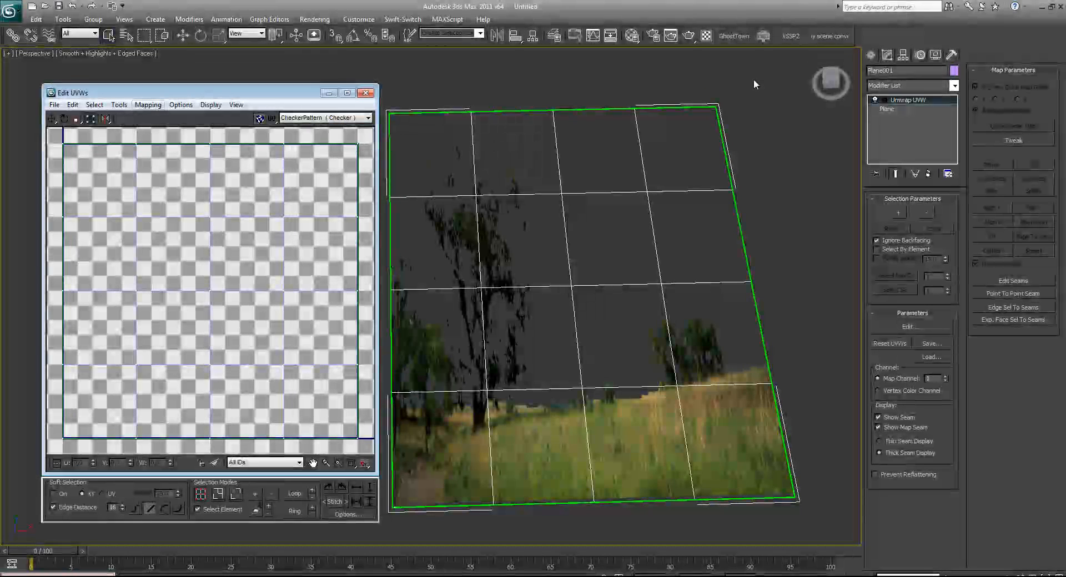
Look through the commands available in the Edit UVWs window.
key(alt)
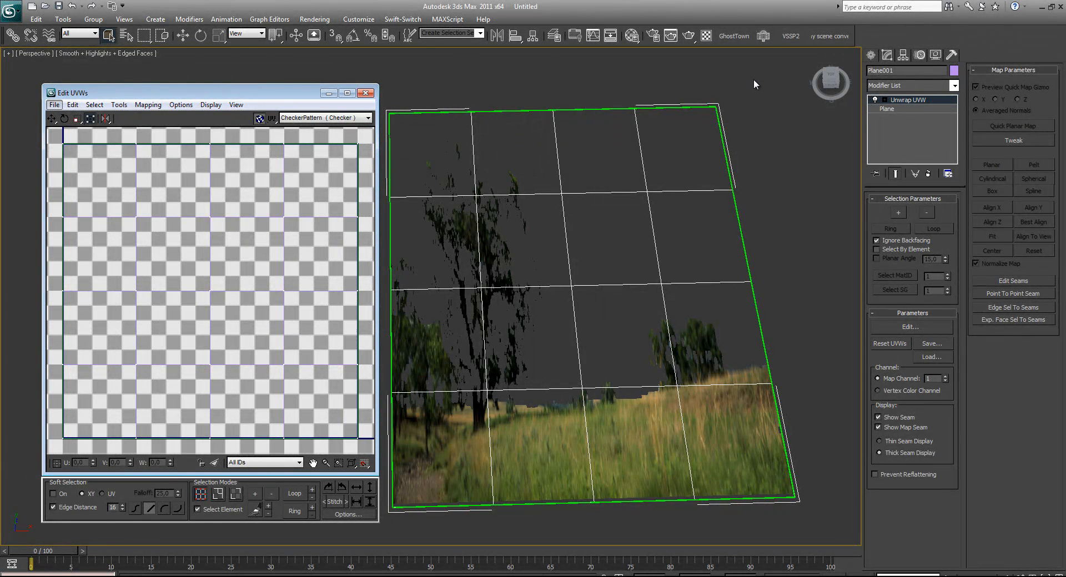
key(Down)
key(Right)
key(Right)
key(Right)
key(Right)
key(Right)
key(Right)
key(Right)
key(Left)
key(Right)
key(Right)
key(Right)
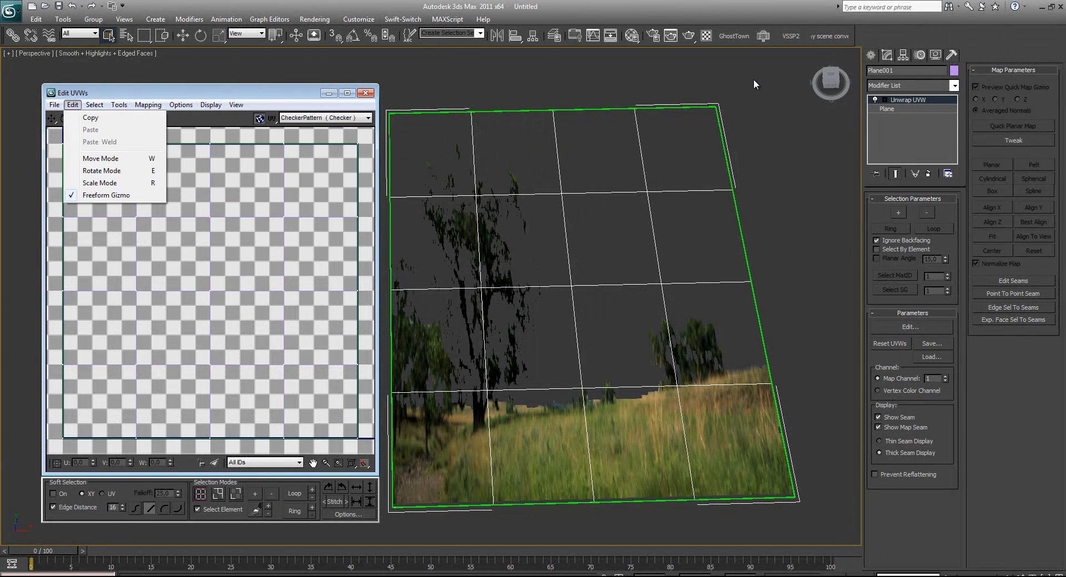
key(Escape)
key(Down)
key(Right)
key(Right)
key(Escape)
key(Escape)
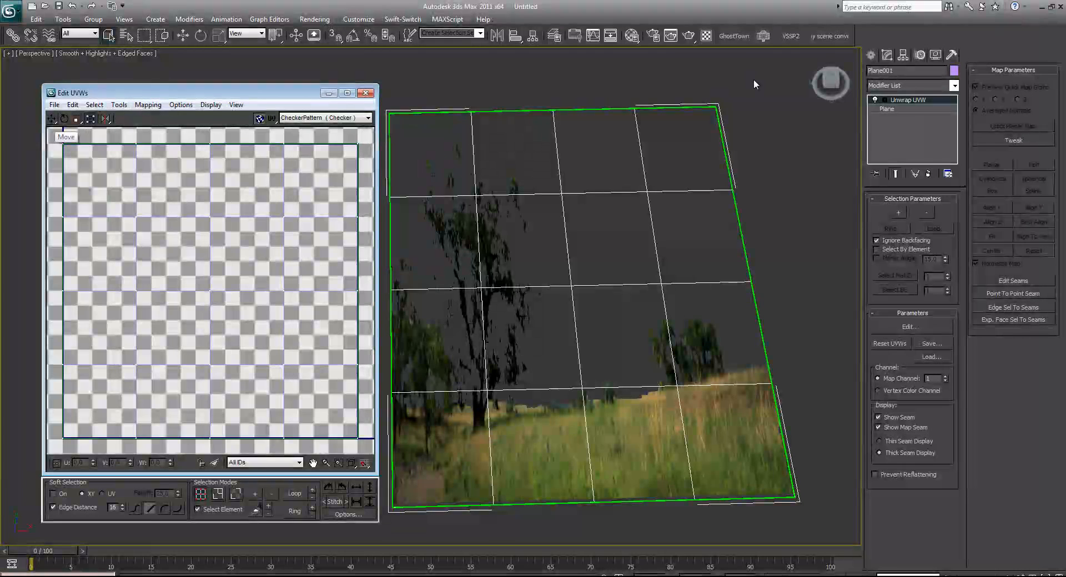
Try moving an inner UV vertex, undo the move, and switch to the UV scale tool.
click(51, 118)
click(136, 217)
drag(136, 217, 149, 226)
key(ctrl+z)
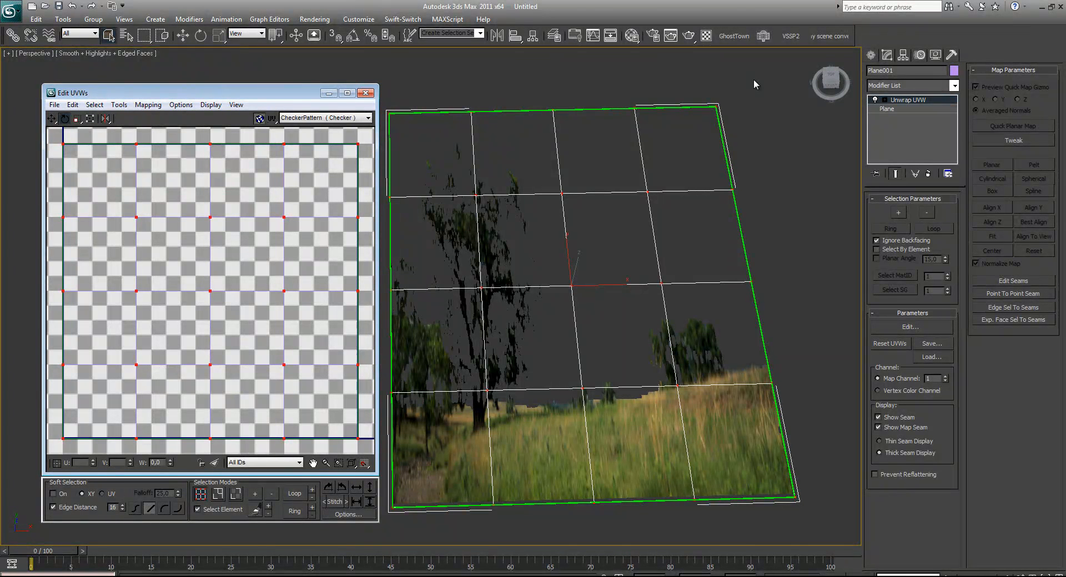
click(77, 119)
click(755, 84)
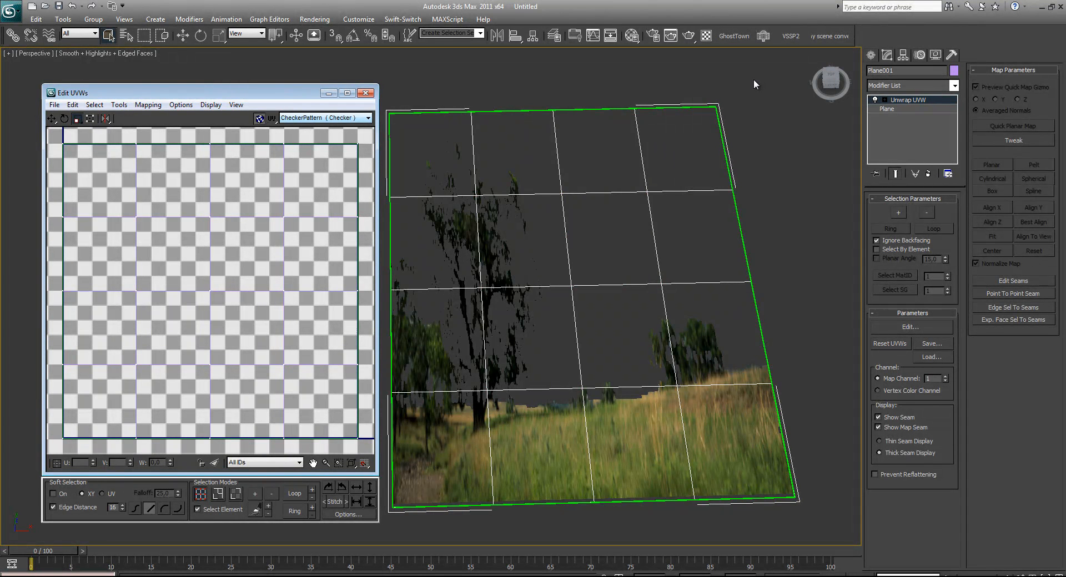
Show Map #1 (bxp47537h.dds) as the background texture behind the plane's UVs.
click(368, 118)
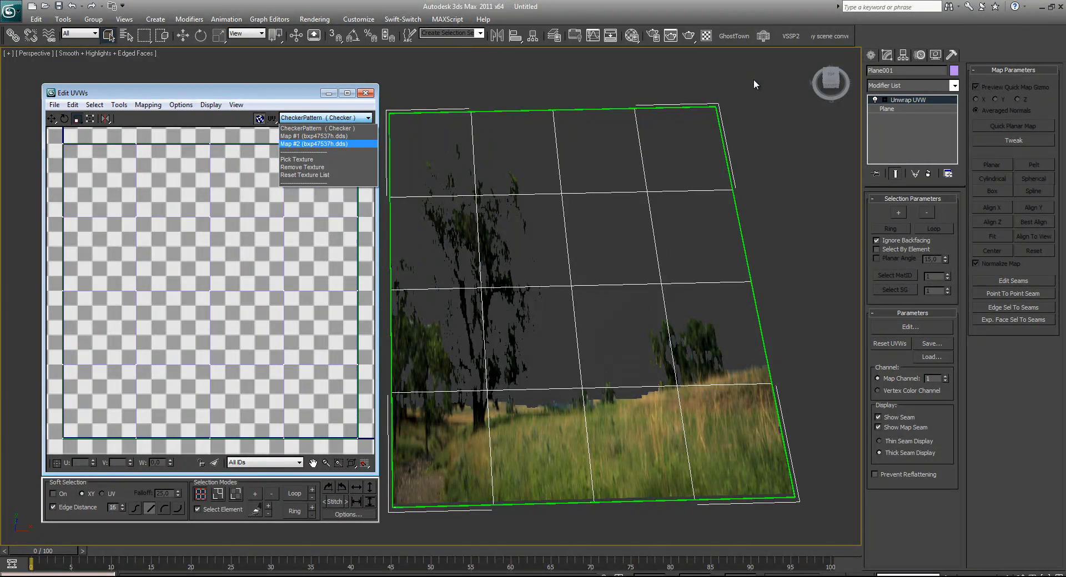
key(Return)
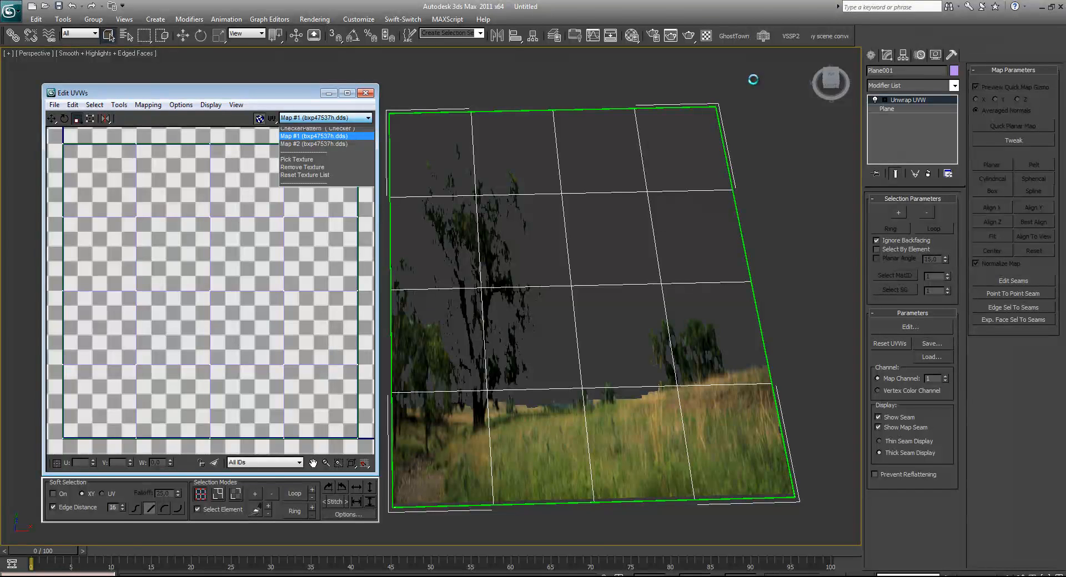
scroll(207, 268, down, 7)
middle_drag(131, 235, 134, 246)
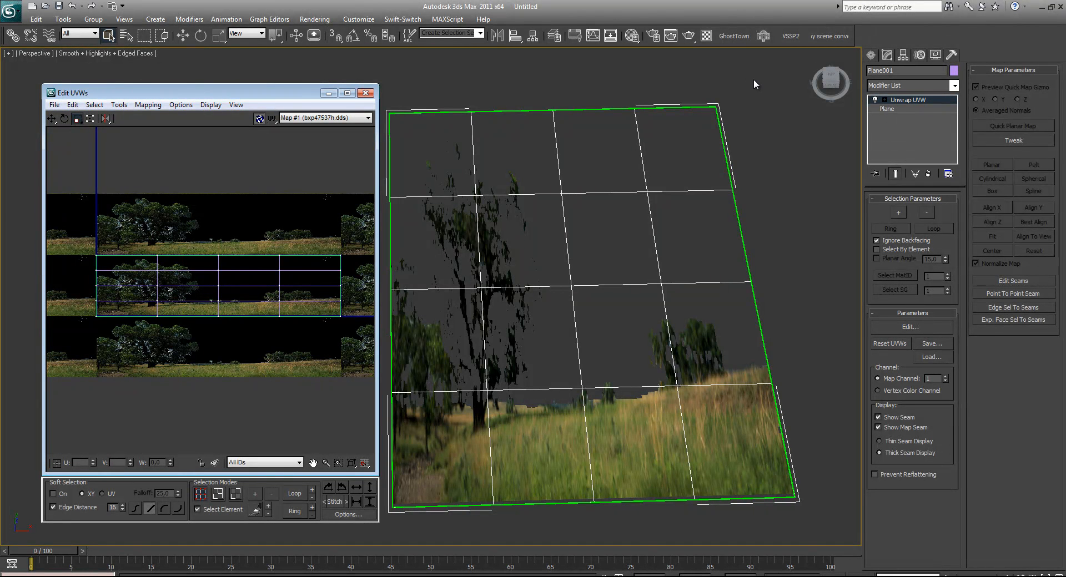
Switch the UV background to CheckerPattern (Checker) and inspect the pattern on the plane from several angles.
key(alt+Down)
key(Up)
key(Up)
key(Return)
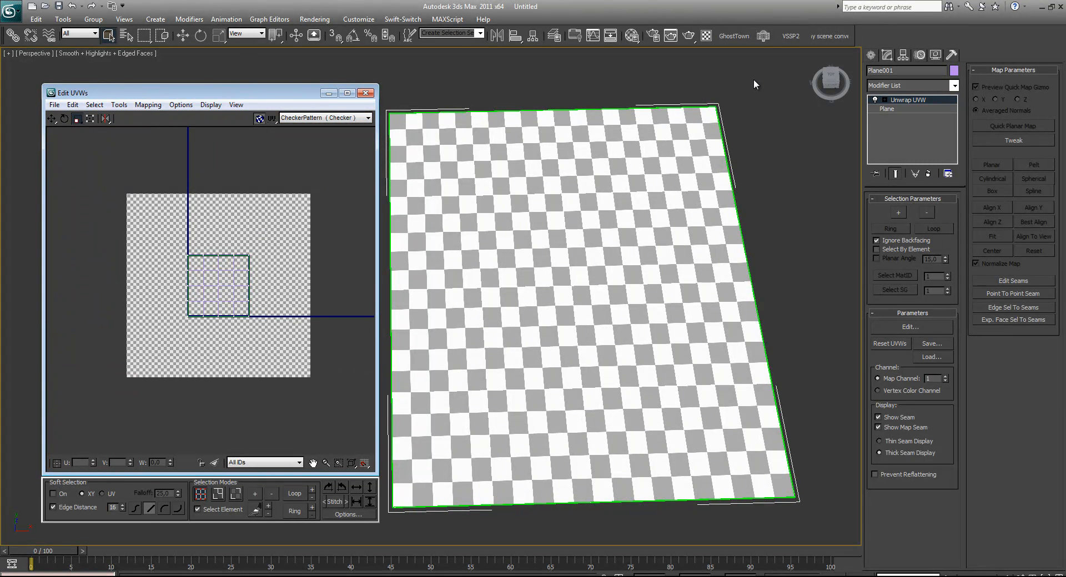
middle_drag(754, 81, 754, 84)
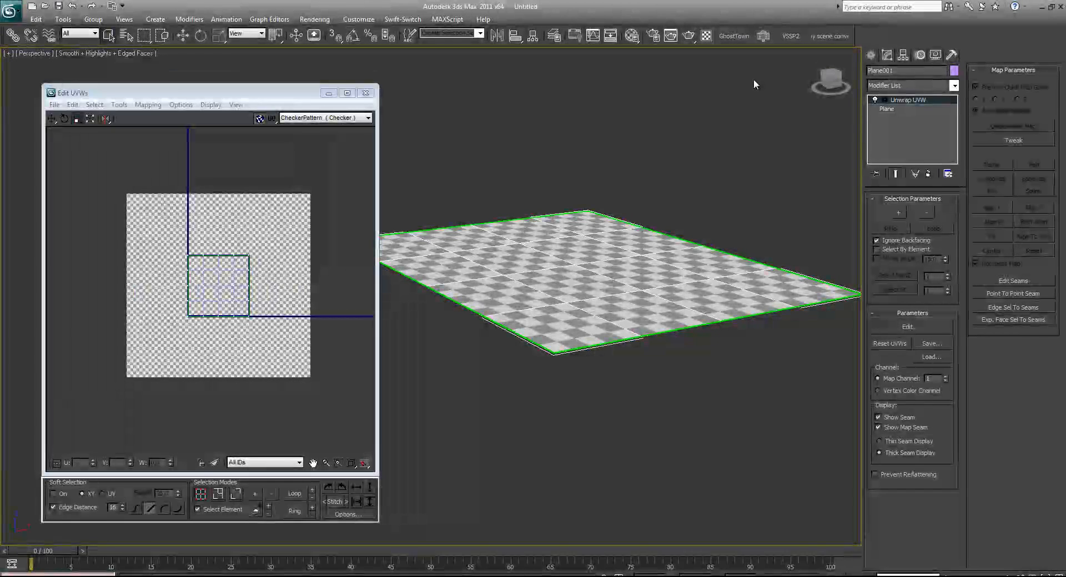
alt+middle_drag(754, 85, 754, 85)
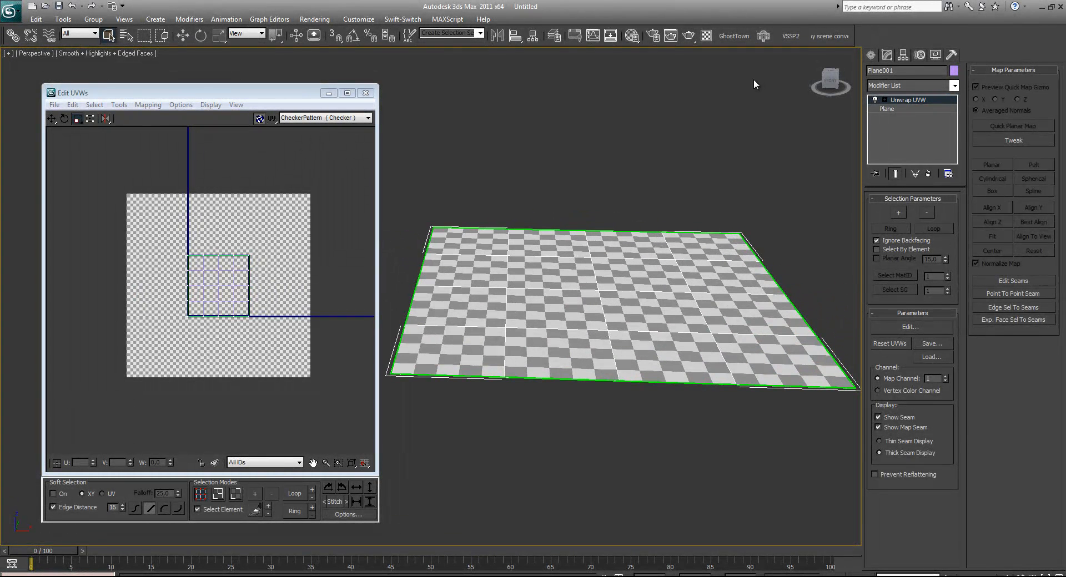
Restore Map #1 (bxp47537h.dds) in place of the checker pattern and view the landscape texture on the plane.
click(367, 118)
click(314, 136)
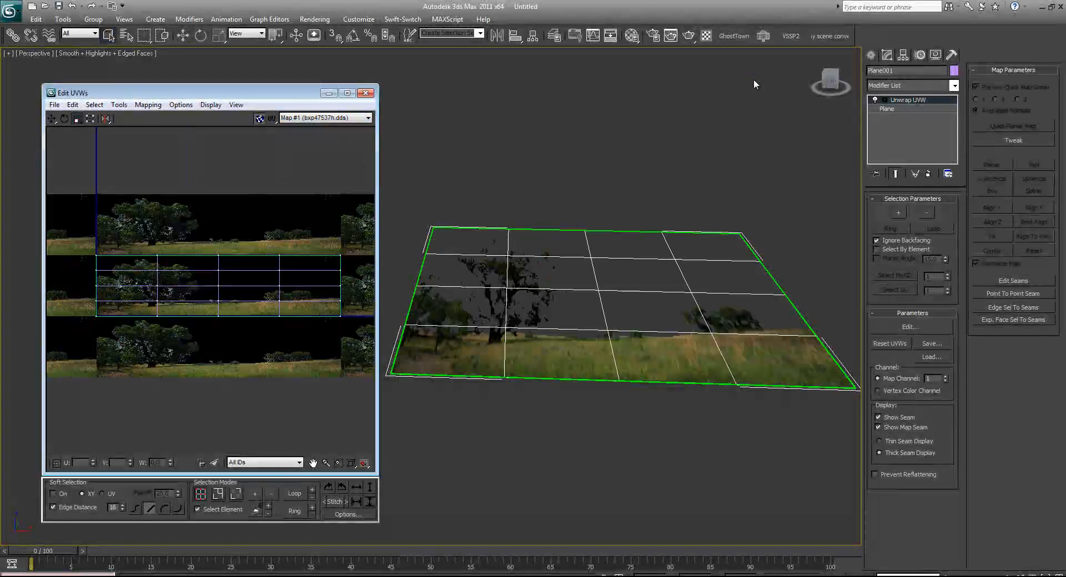
alt+middle_drag(754, 84, 754, 84)
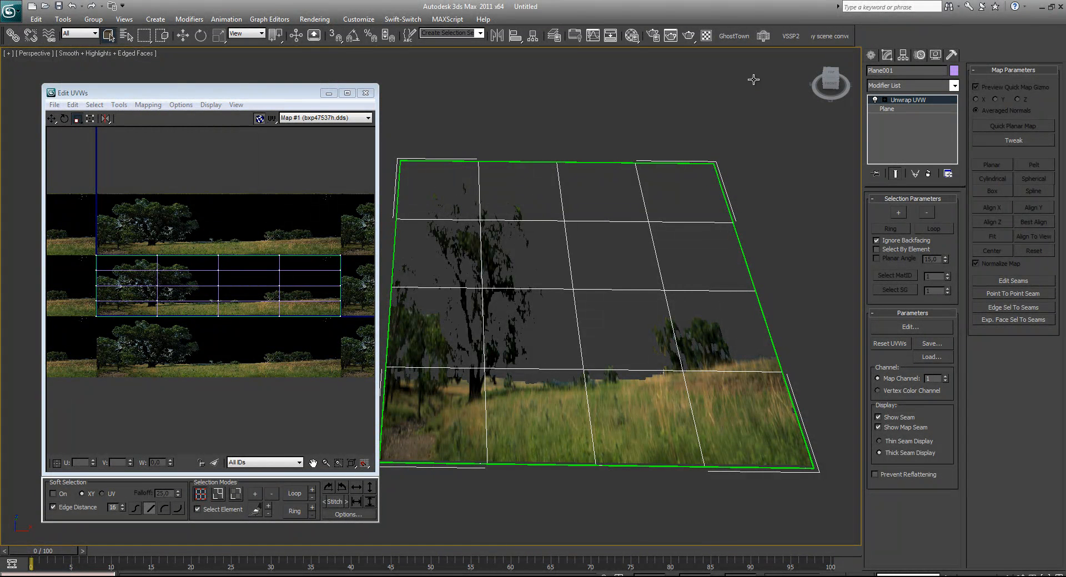
Try moving a single inner UV vertex near the plane's upper-left corner sideways, and undo the move.
key(ctrl+a)
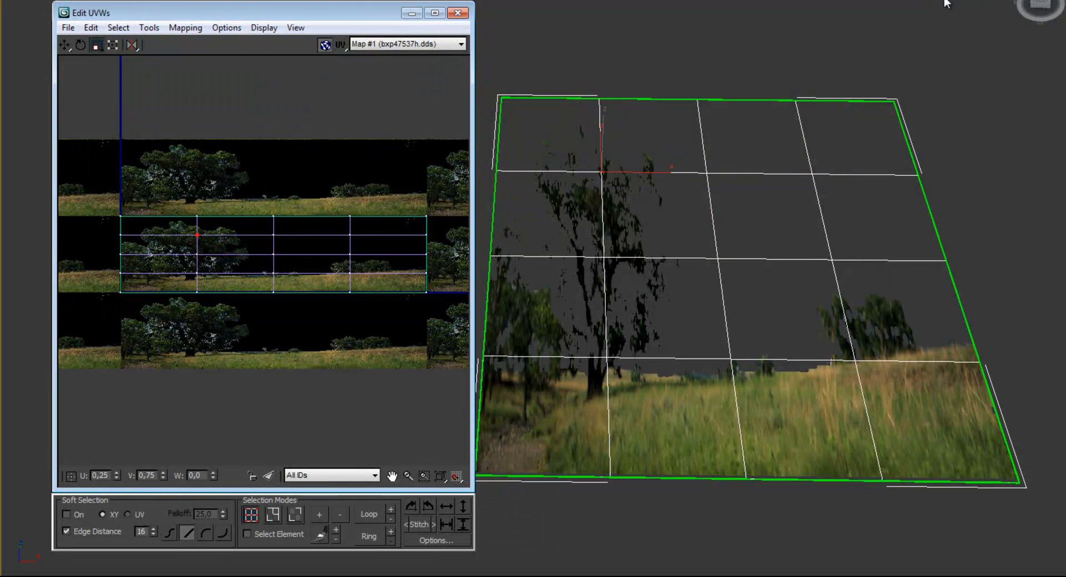
click(64, 45)
drag(197, 235, 223, 236)
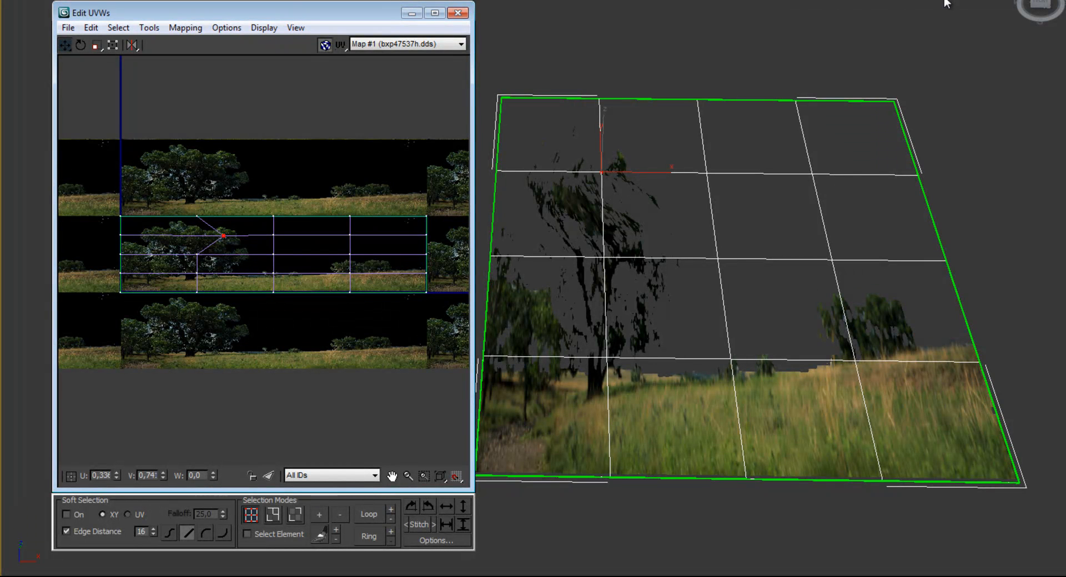
drag(223, 236, 200, 236)
key(ctrl+z)
key(ctrl+z)
key(ctrl+z)
key(ctrl+z)
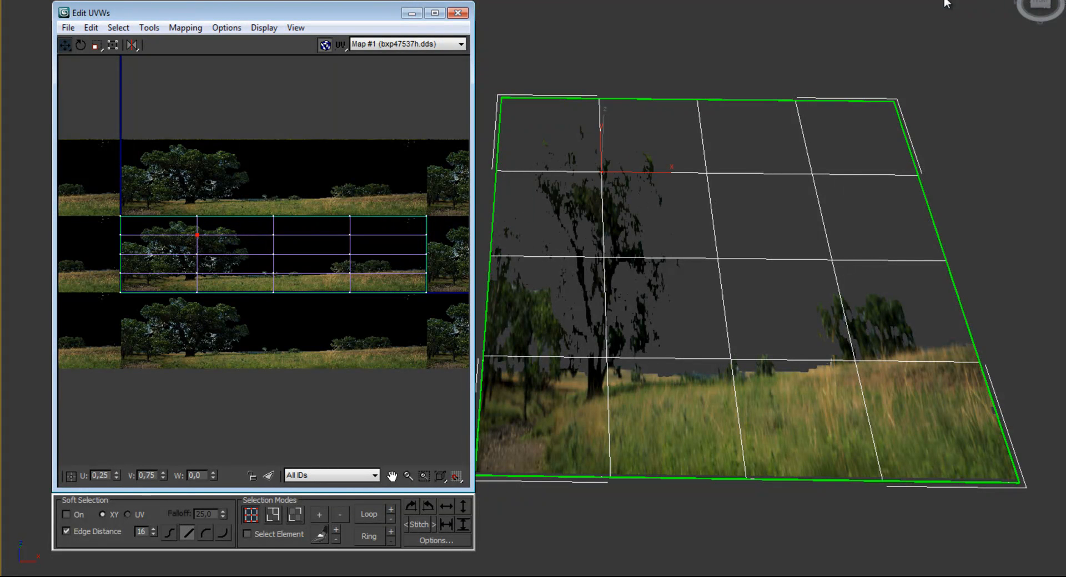
Select all UVs and use the Freeform Gizmo to fit them over the large tree in the texture tile above.
key(ctrl+a)
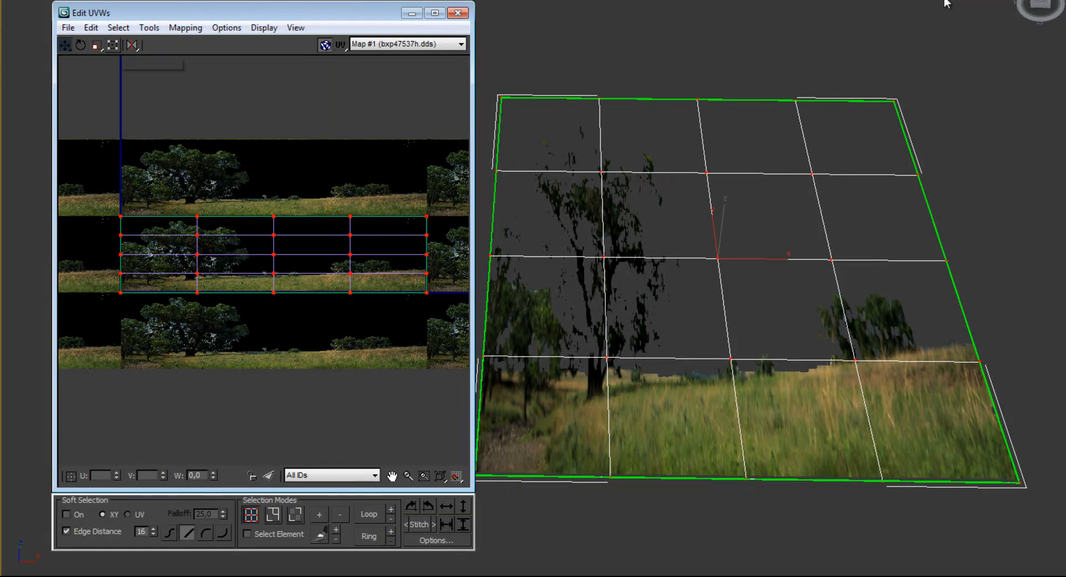
click(112, 45)
drag(274, 217, 274, 141)
drag(427, 217, 249, 216)
drag(249, 293, 208, 212)
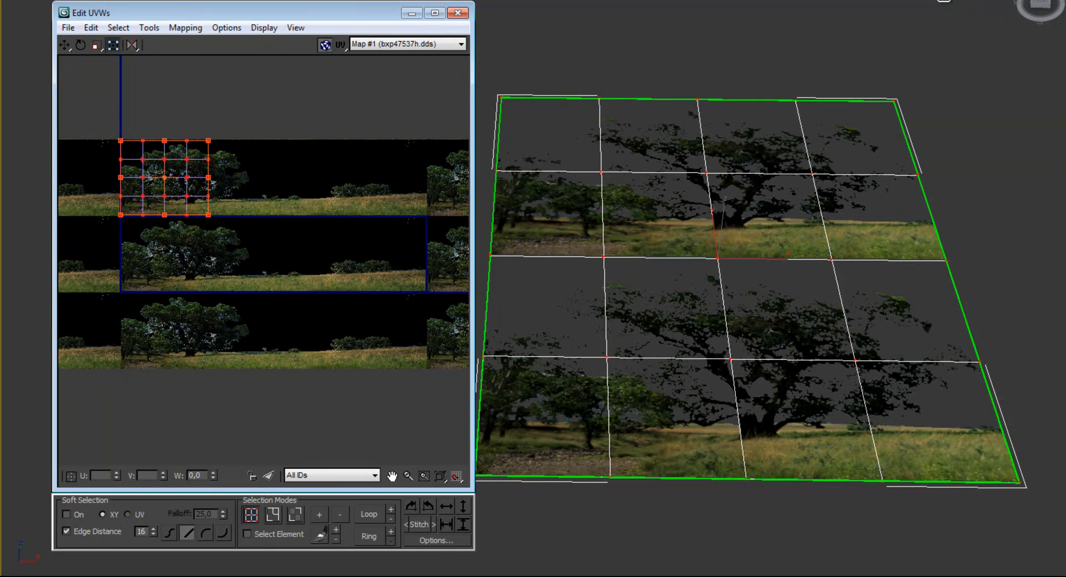
middle_drag(208, 215, 258, 234)
drag(258, 196, 299, 196)
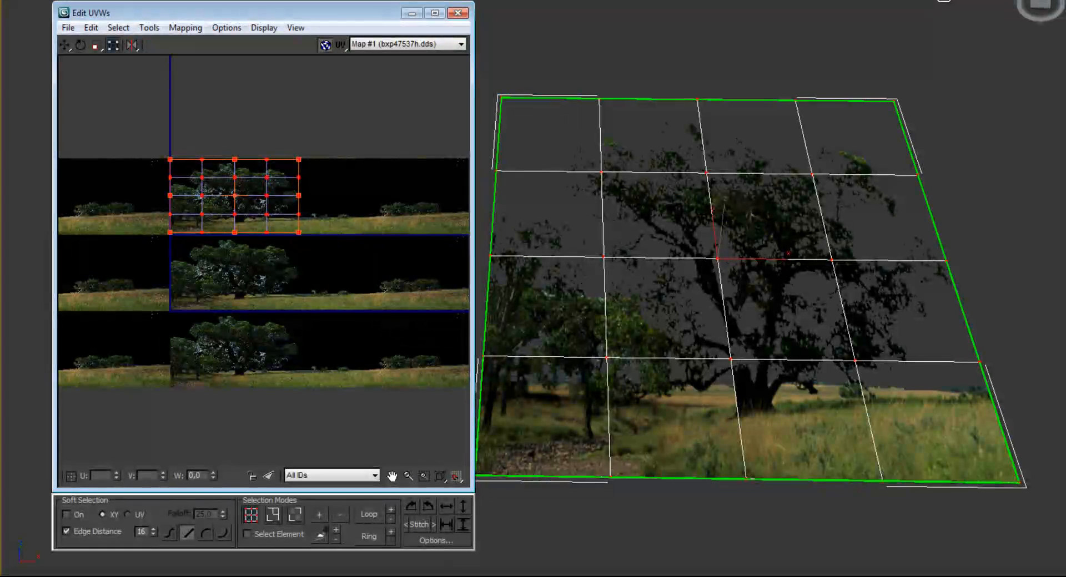
Close the UV editor and undo the unwrap work until the Unwrap UVW modifier is gone from the plane.
middle_drag(943, 0, 945, 3)
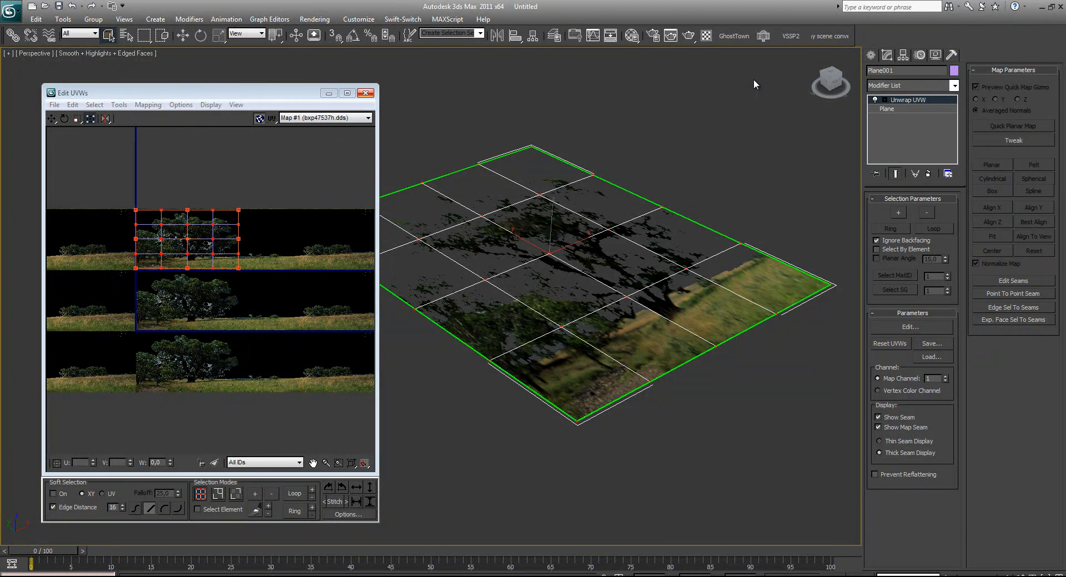
click(365, 94)
middle_drag(754, 80, 755, 81)
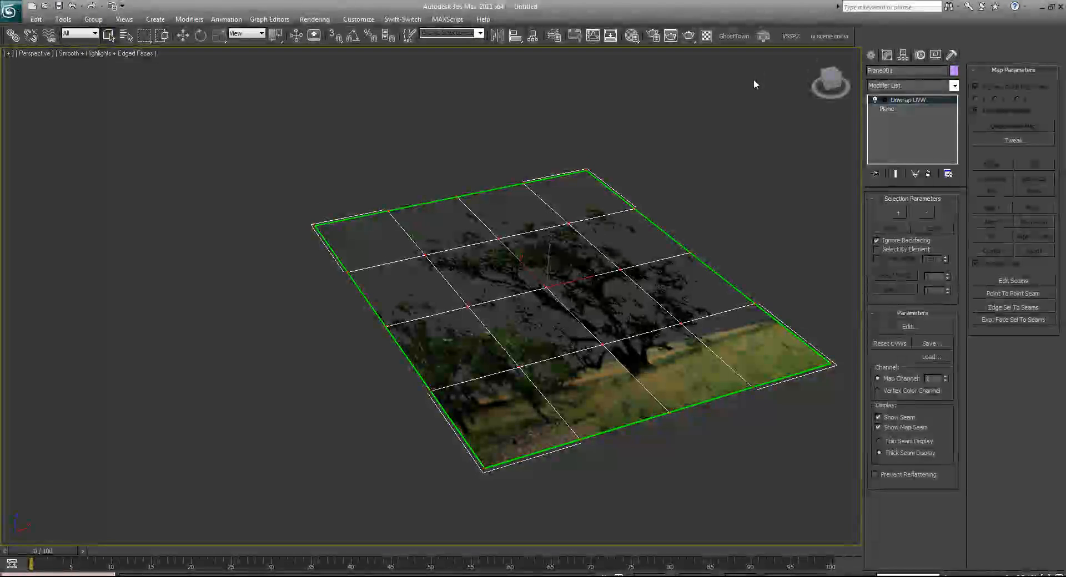
key(ctrl+z)
Preview TrackTexturePlateOpaque.dds and apply it to the plane as the diffuse texture of the second material slot.
key(m)
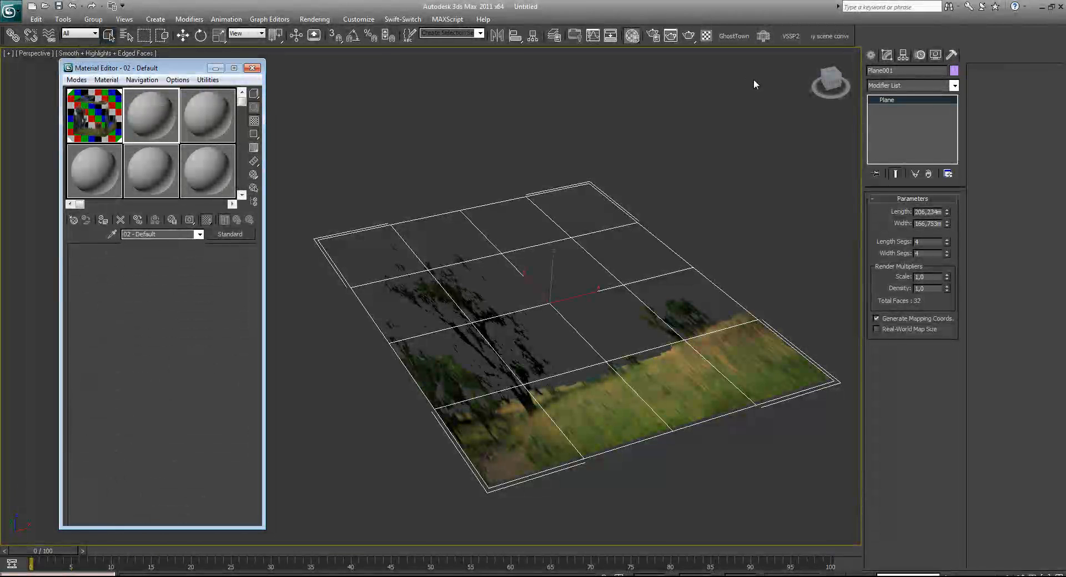
key(alt+Tab)
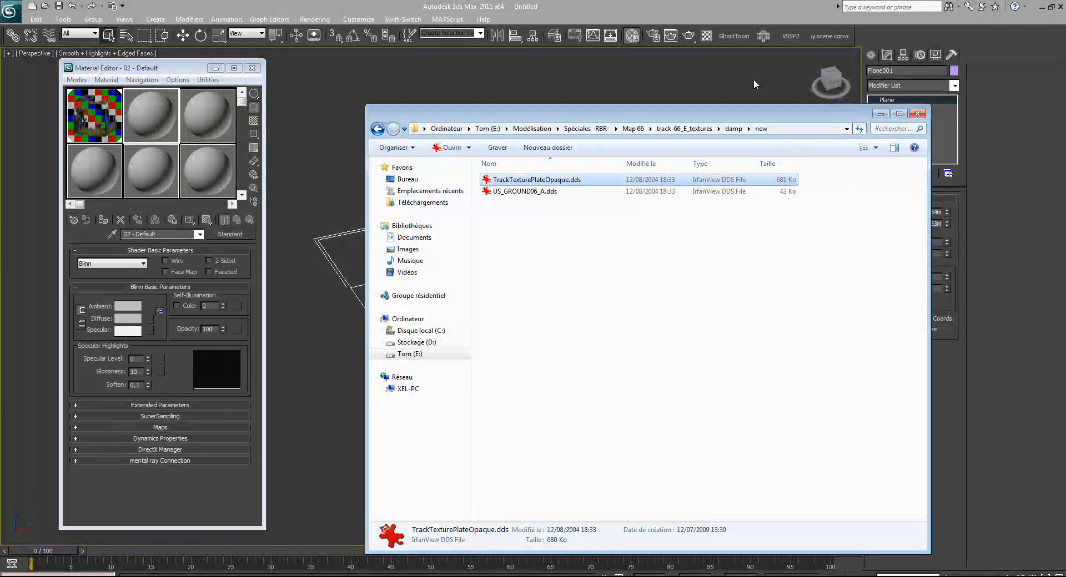
key(Return)
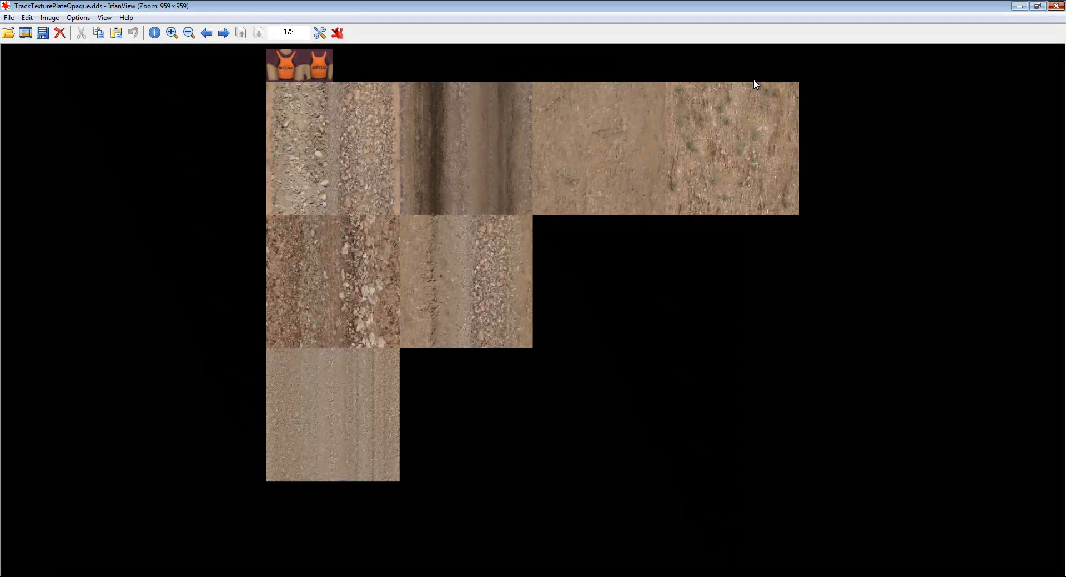
key(Escape)
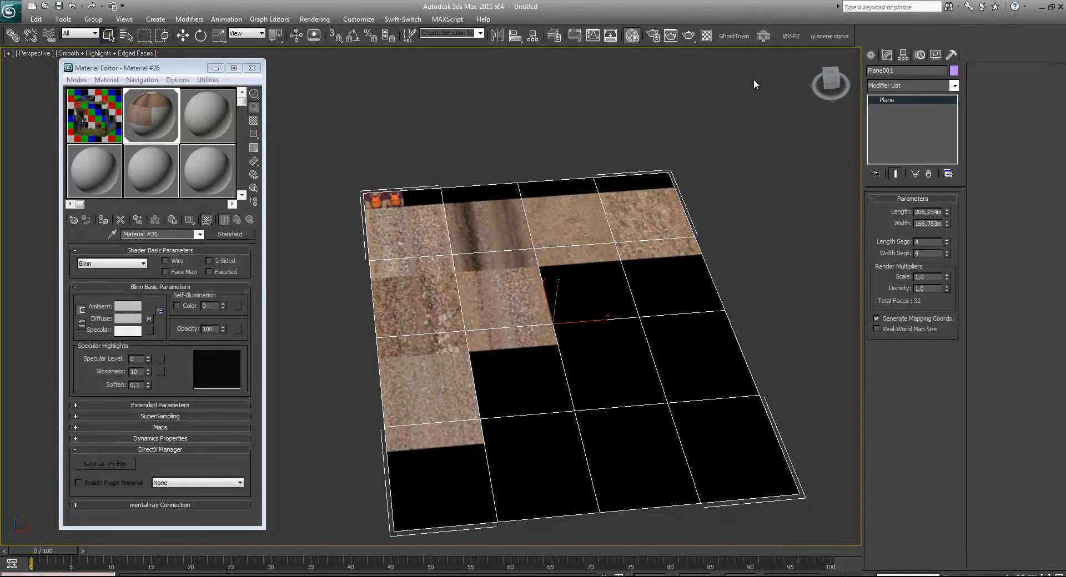
Name the track material TTPO and set its diffuse color to black (0, 0, 0).
key(alt+Tab)
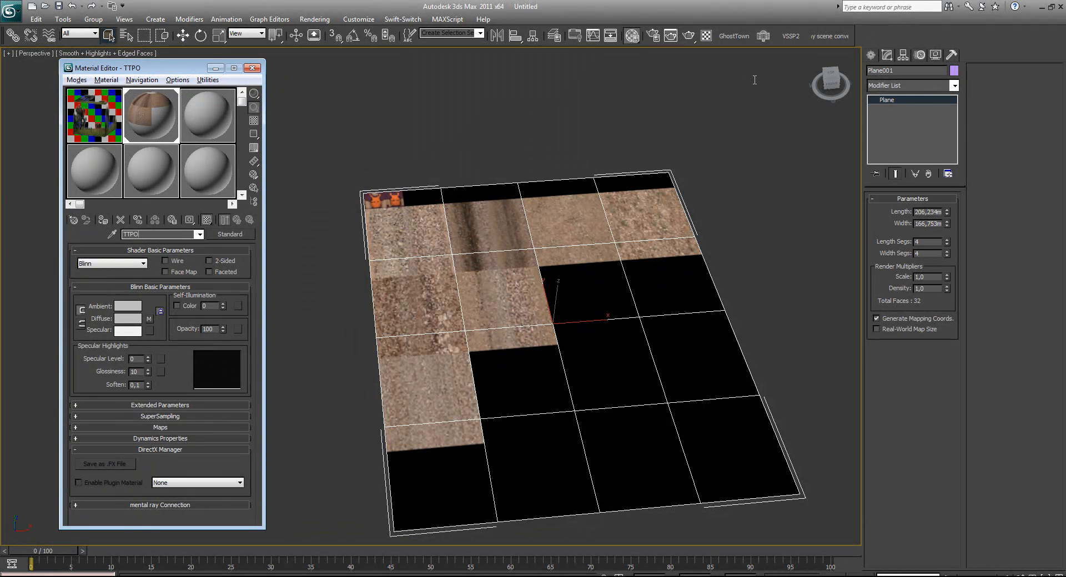
middle_drag(754, 79, 753, 80)
text(mm)
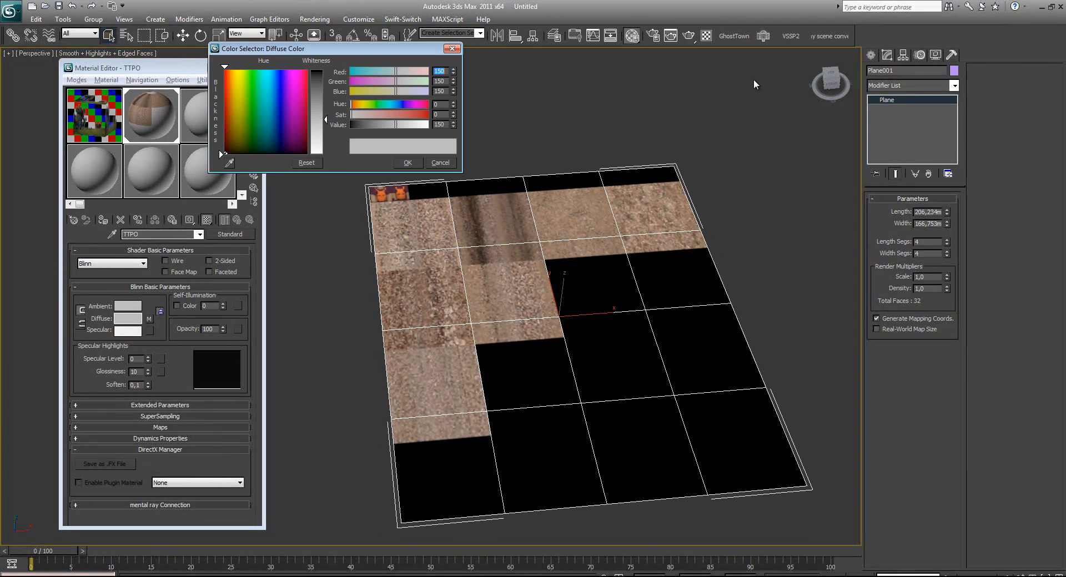
text(0)
key(Tab)
text(0)
key(Tab)
text(0)
key(Return)
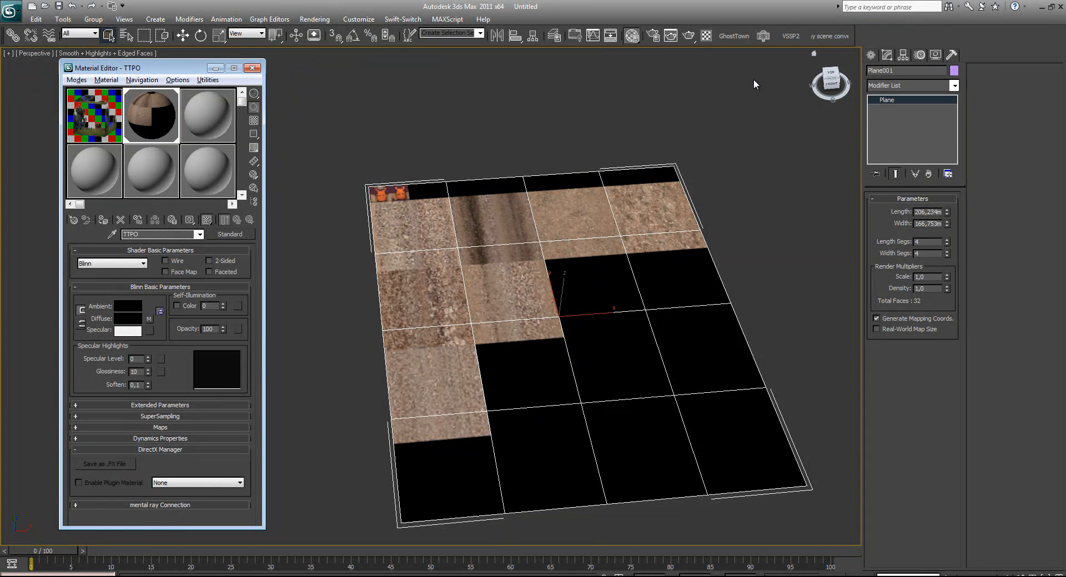
Add an Unwrap UVW modifier to the textured plane.
key(alt+Down)
drag(954, 217, 954, 447)
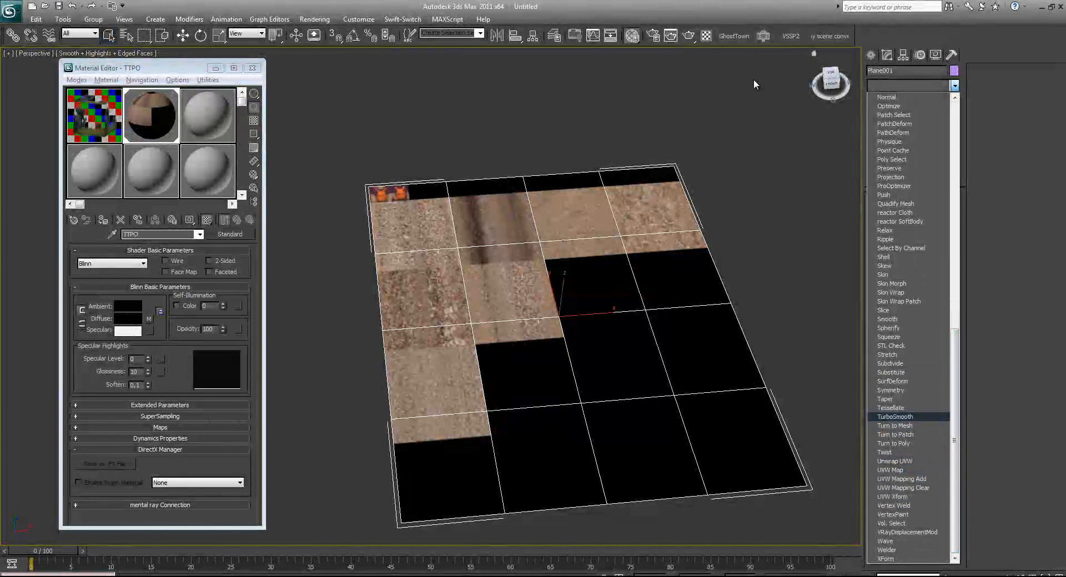
key(Escape)
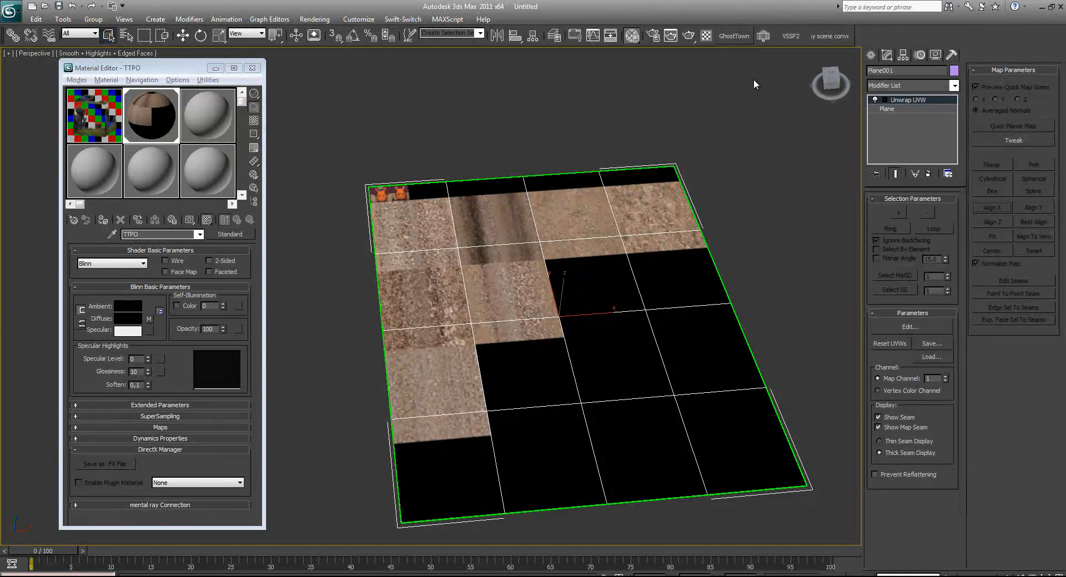
Browse the Customize User Interface command list for the UV actions and UVW Map Modifier, and close the dialog.
click(359, 19)
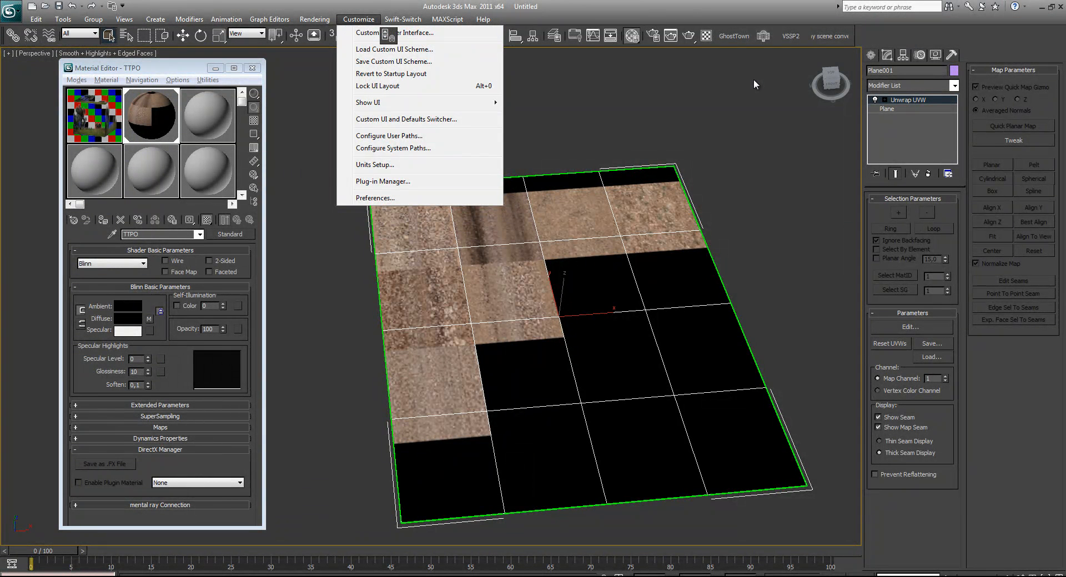
click(387, 35)
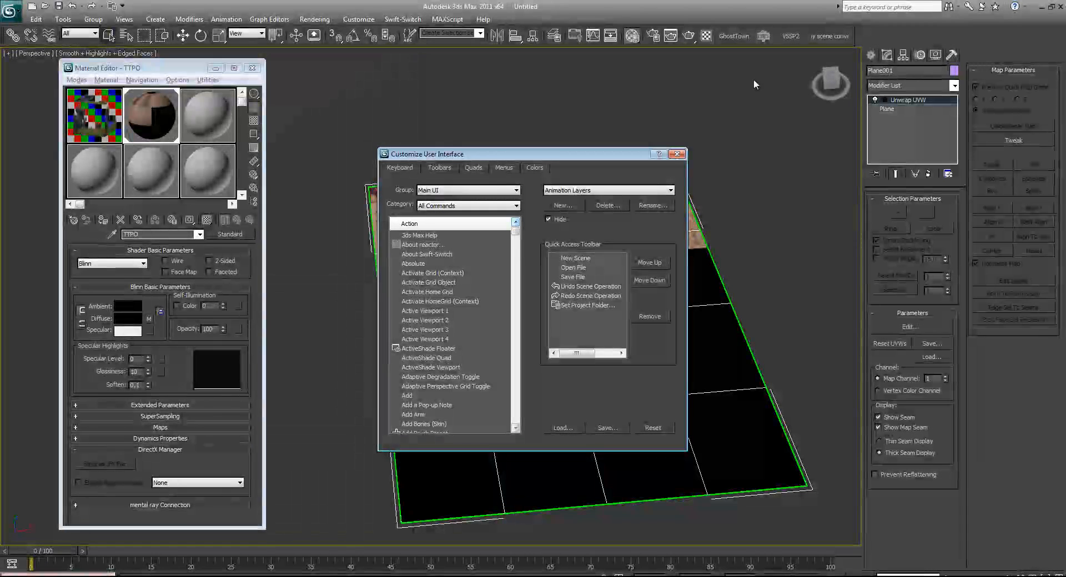
mouse_move(516, 231)
mouse_down()
mouse_move(516, 419)
mouse_move(516, 405)
mouse_up()
click(420, 367)
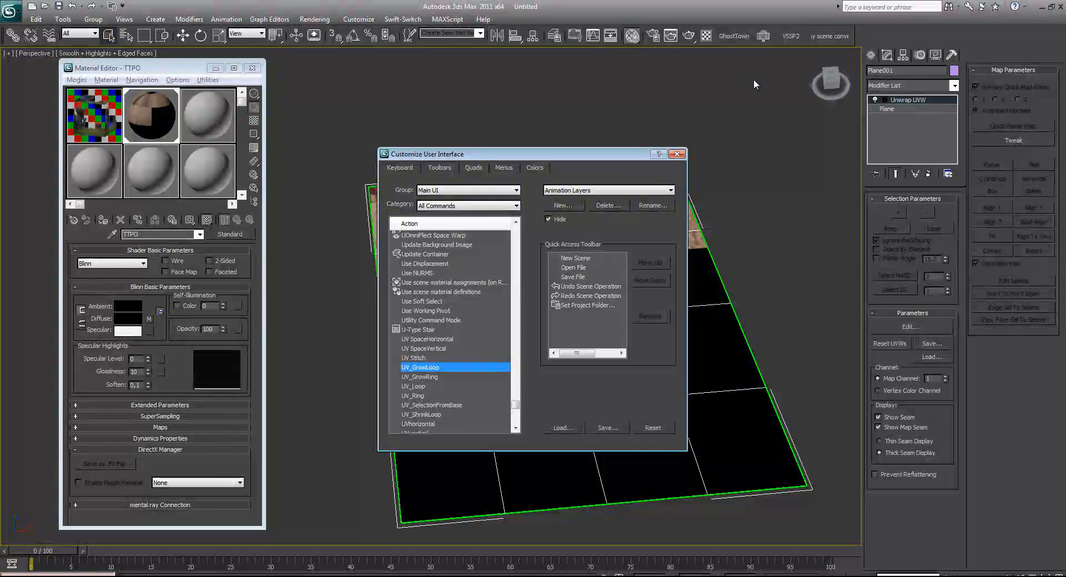
scroll(451, 332, down, 3)
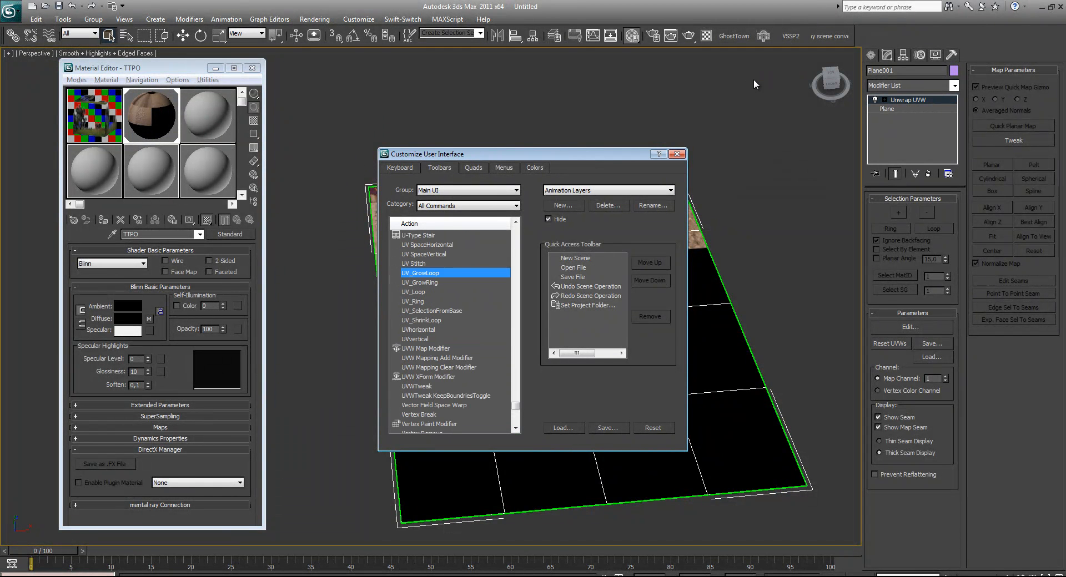
click(425, 349)
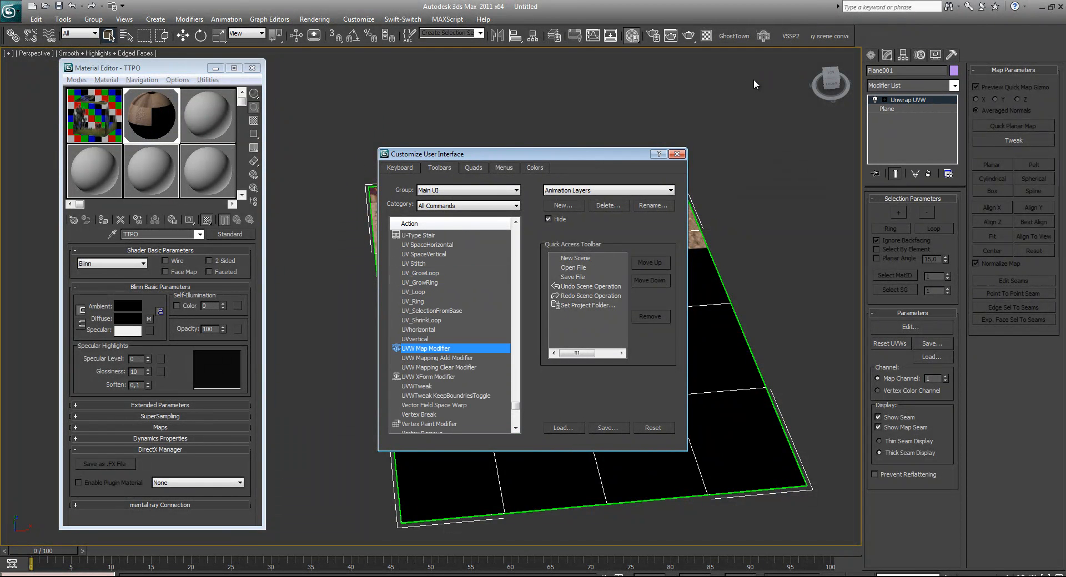
drag(426, 349, 754, 80)
key(Escape)
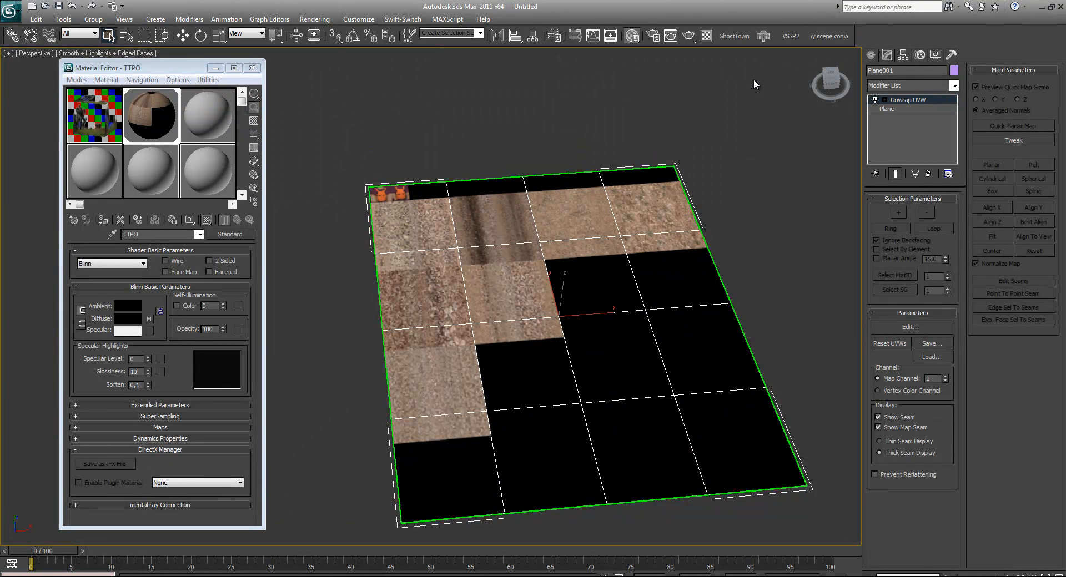
Open the UV editor, close the Material Editor, and show Map #3 (TrackTexturePlateOpaque.dds) behind the UVs.
key(ctrl+e)
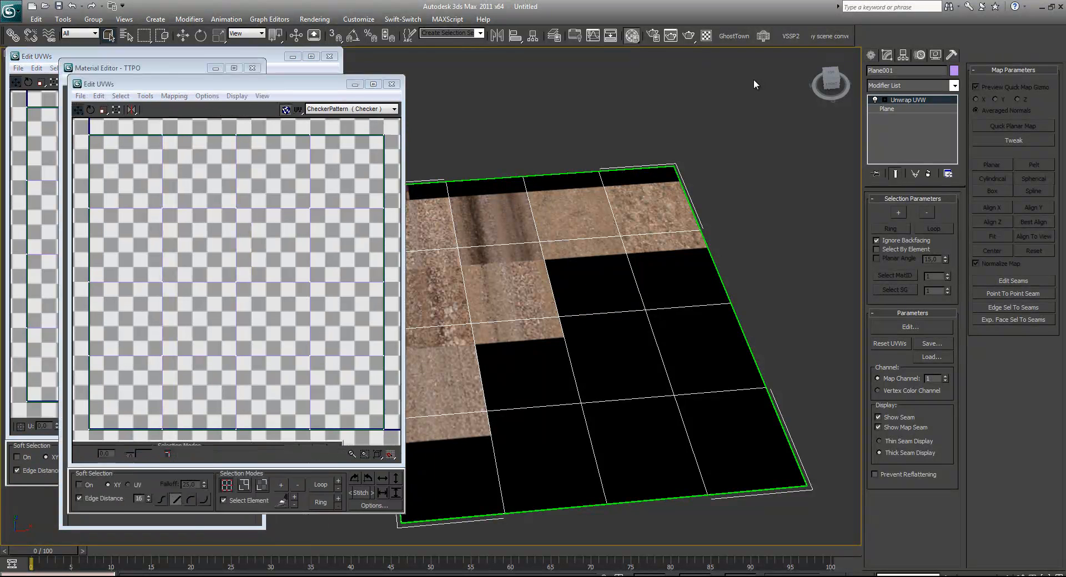
click(955, 85)
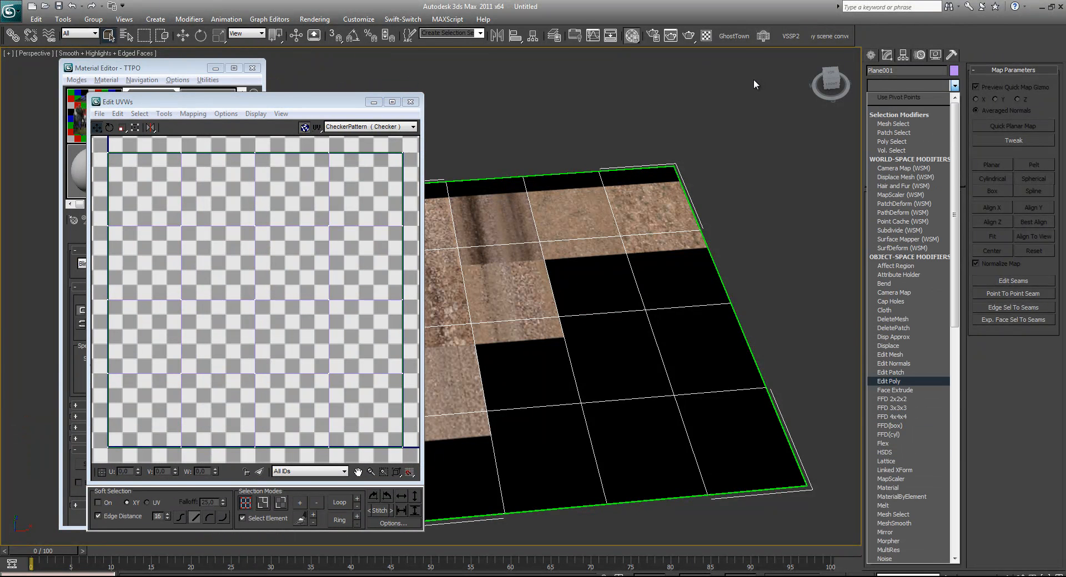
click(955, 85)
mouse_move(255, 102)
mouse_down()
mouse_move(199, 93)
mouse_move(222, 101)
mouse_up()
click(252, 68)
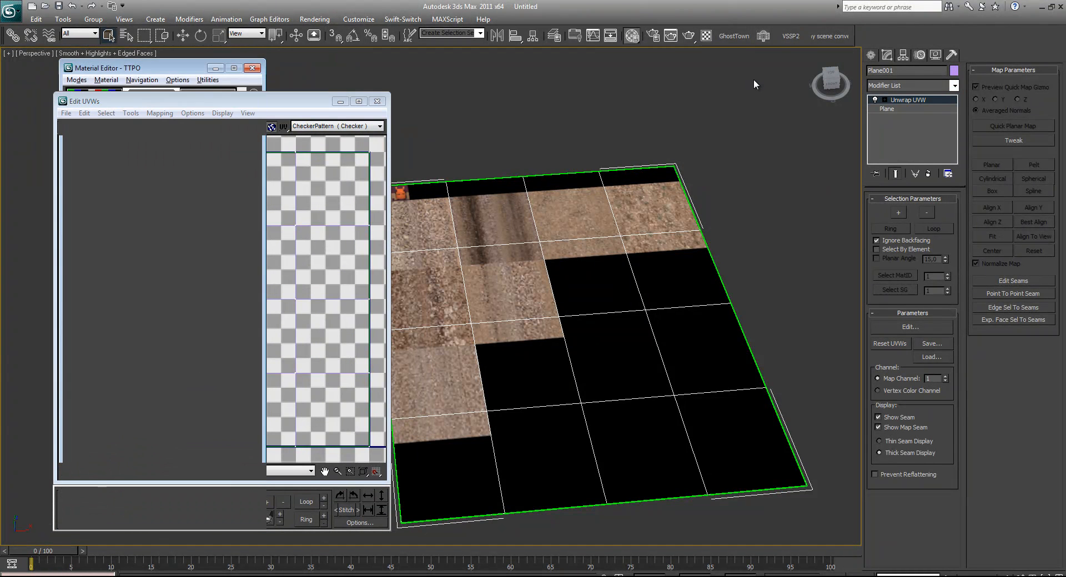
click(380, 127)
click(344, 145)
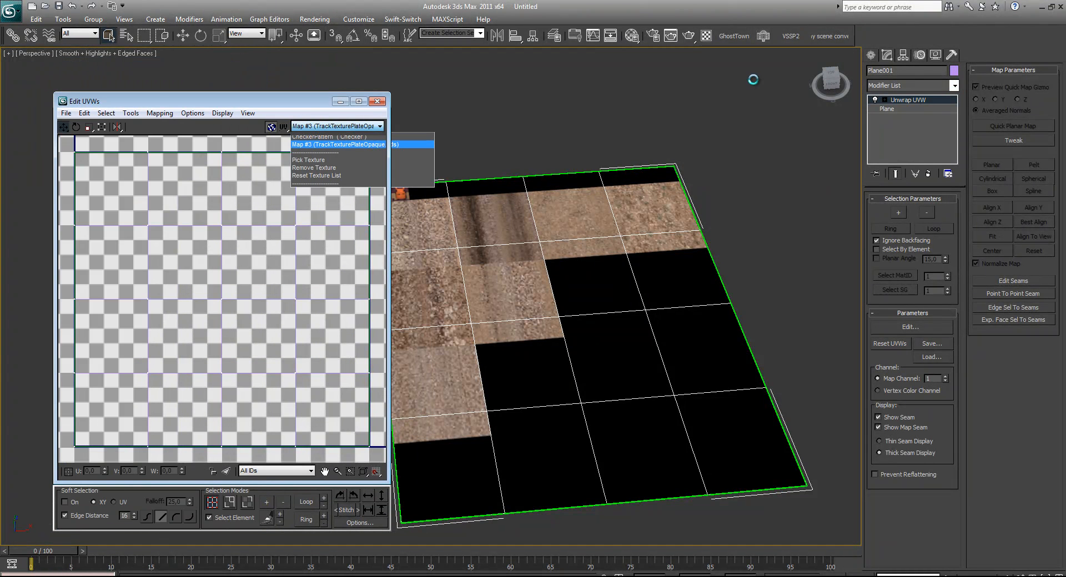
mouse_move(755, 81)
middle_down()
mouse_move(794, 94)
mouse_move(739, 84)
mouse_move(756, 75)
middle_up()
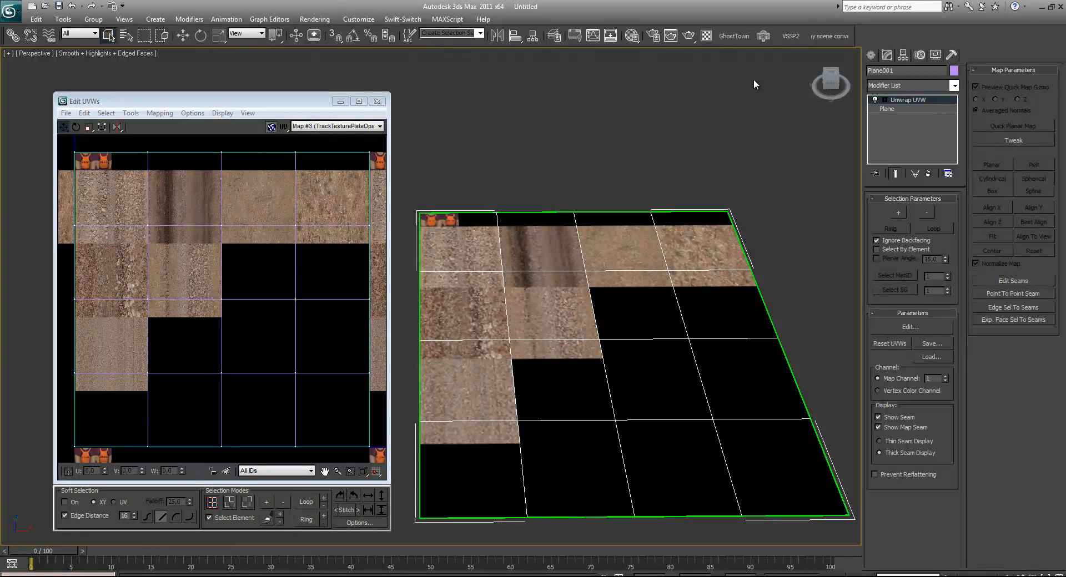
Select individual plane faces in face mode to compare them with their UVs, ending on the upper-left corner face.
key(3)
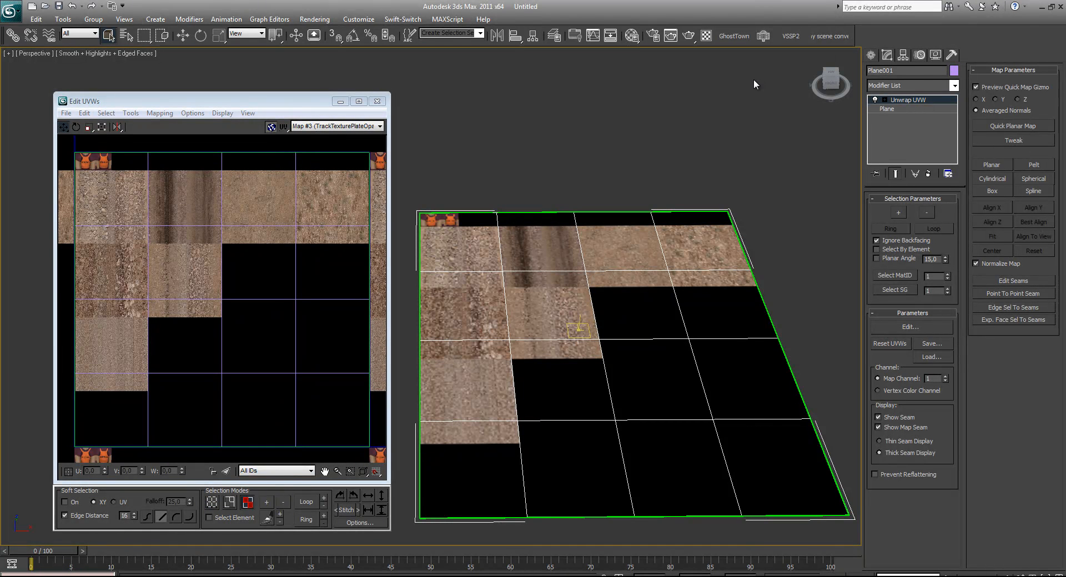
click(677, 469)
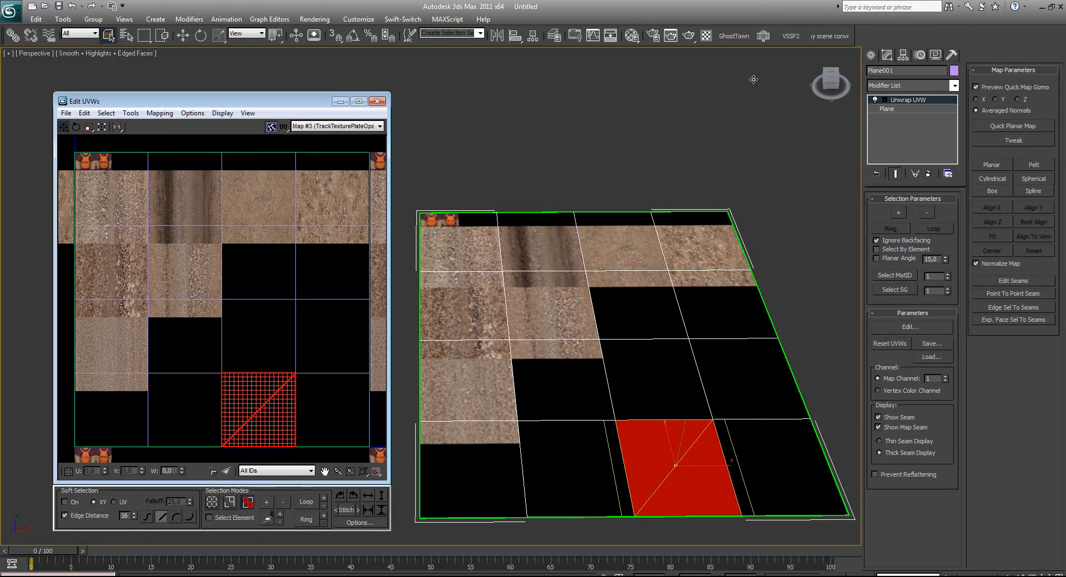
click(562, 381)
click(654, 379)
click(636, 305)
click(549, 305)
click(539, 242)
click(460, 242)
click(464, 305)
click(460, 242)
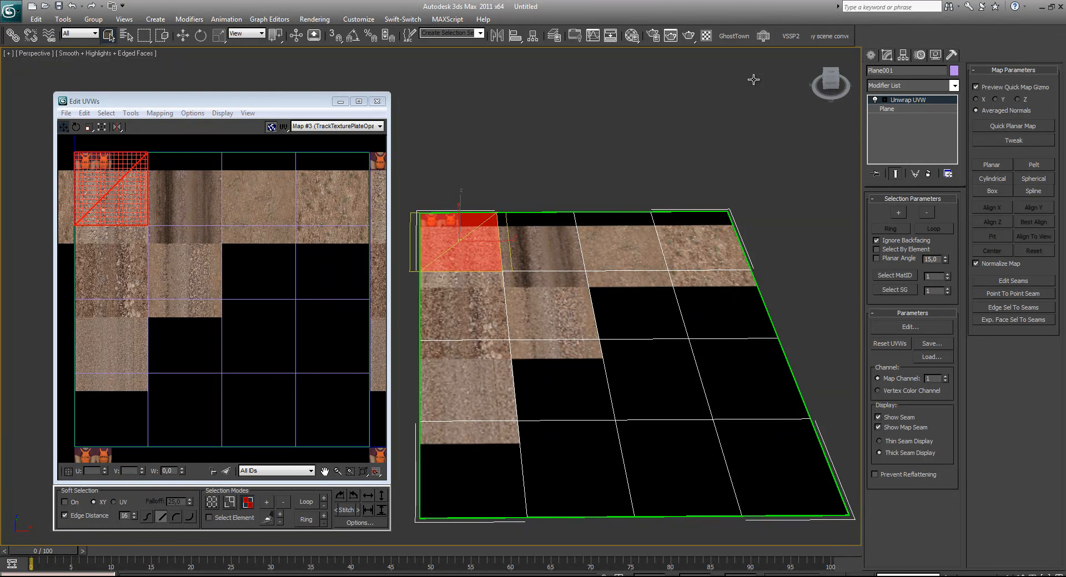
Check the UV editor's context commands for the selected face and switch to vertex selection.
right_click(167, 210)
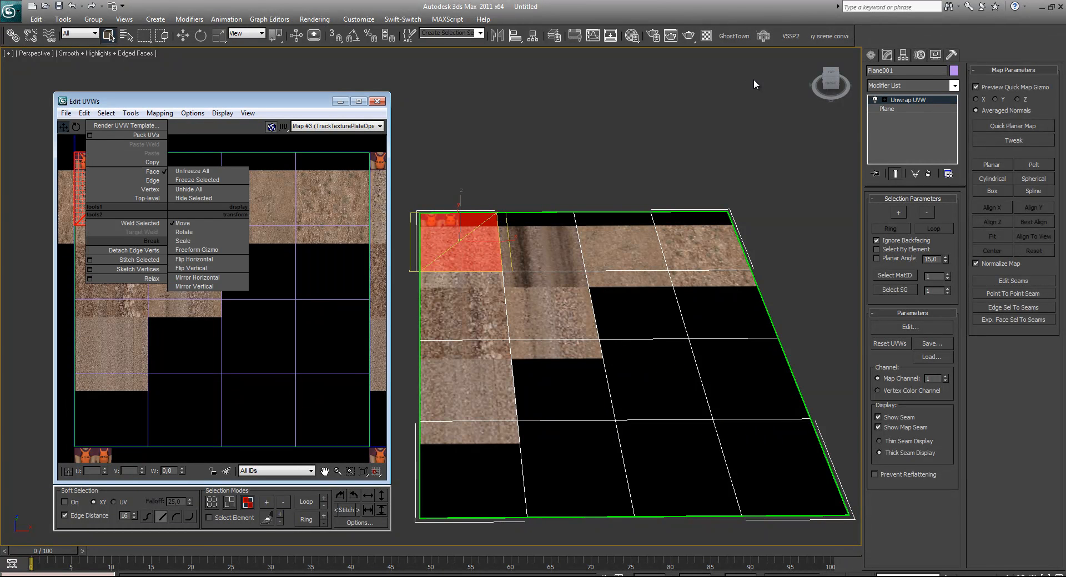
middle_drag(267, 244, 295, 257)
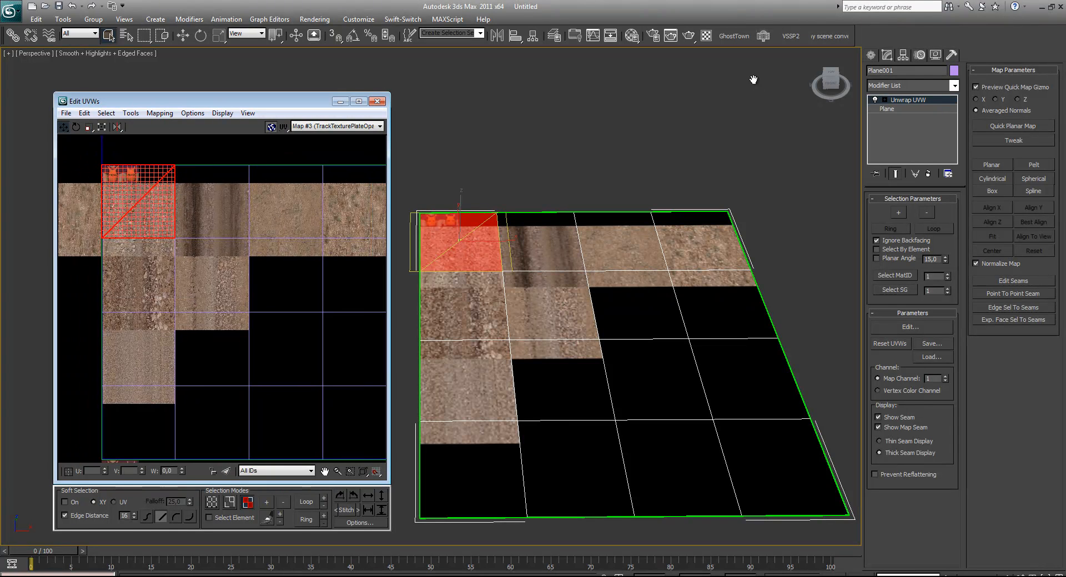
scroll(175, 243, down, 5)
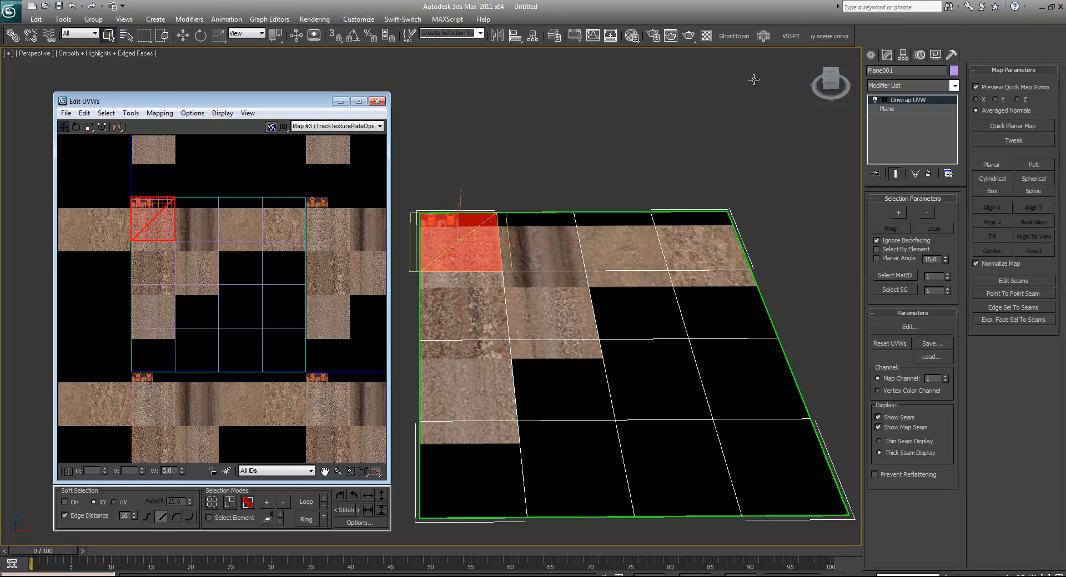
key(1)
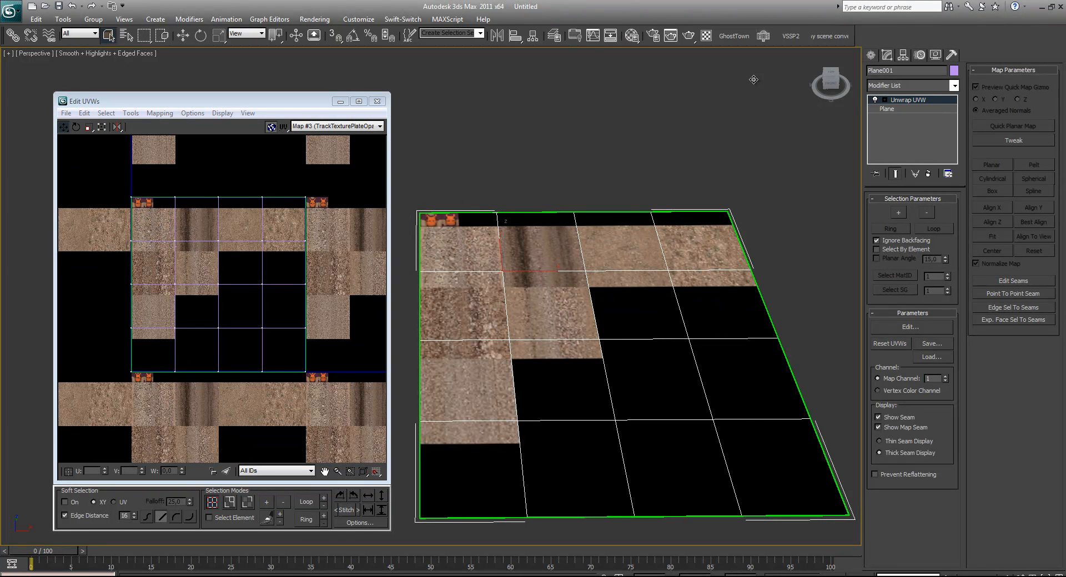
Try moving an inner UV vertex and the upper-left face in the UV editor, and undo both moves.
drag(170, 241, 156, 228)
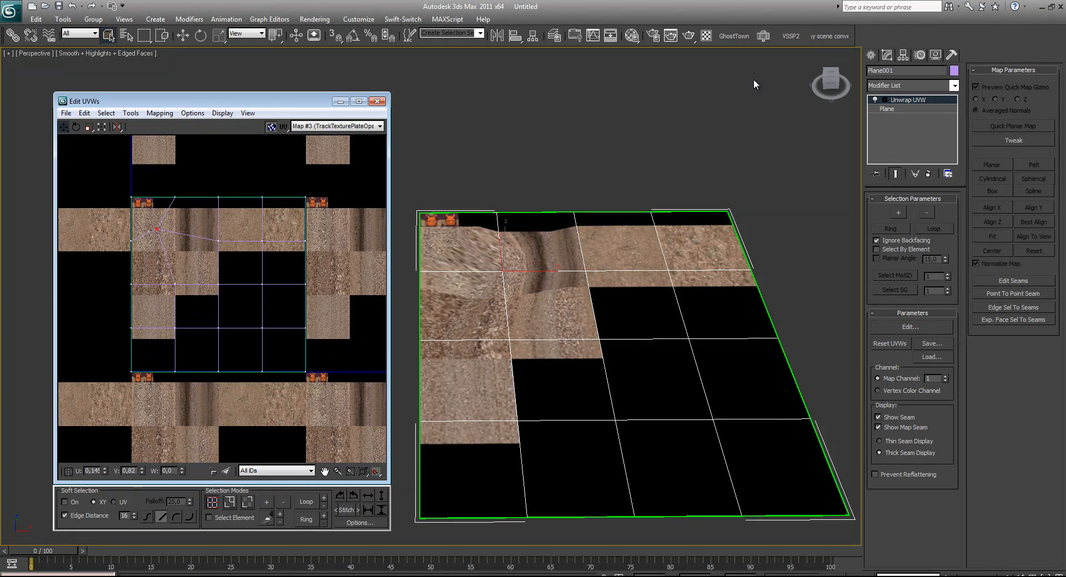
key(ctrl+z)
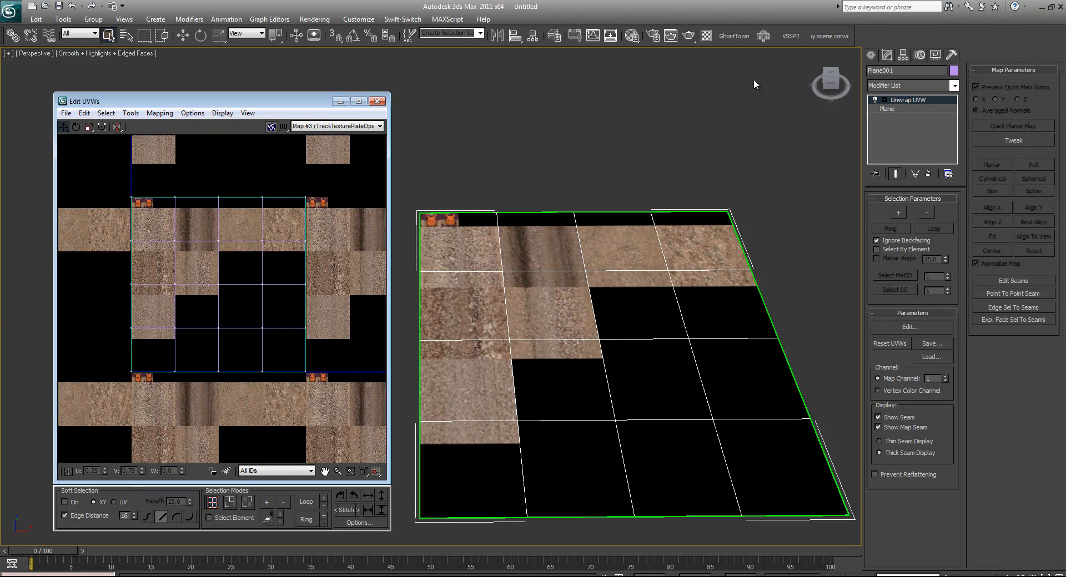
key(3)
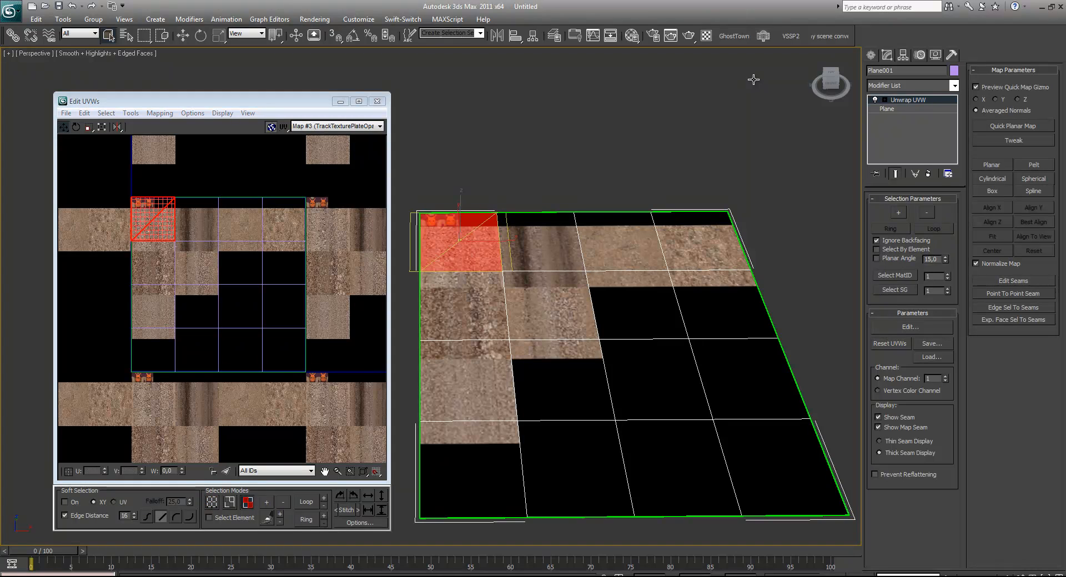
drag(153, 219, 83, 245)
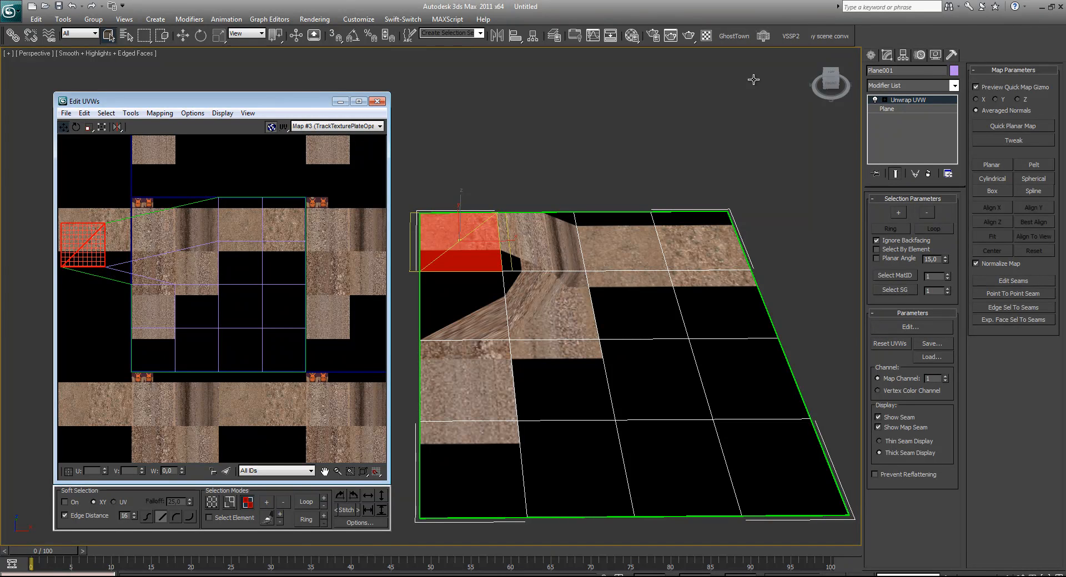
key(ctrl+z)
Break the upper-left face off the neighbouring UVs, try it over other parts of the texture, and undo those moves.
right_click(143, 217)
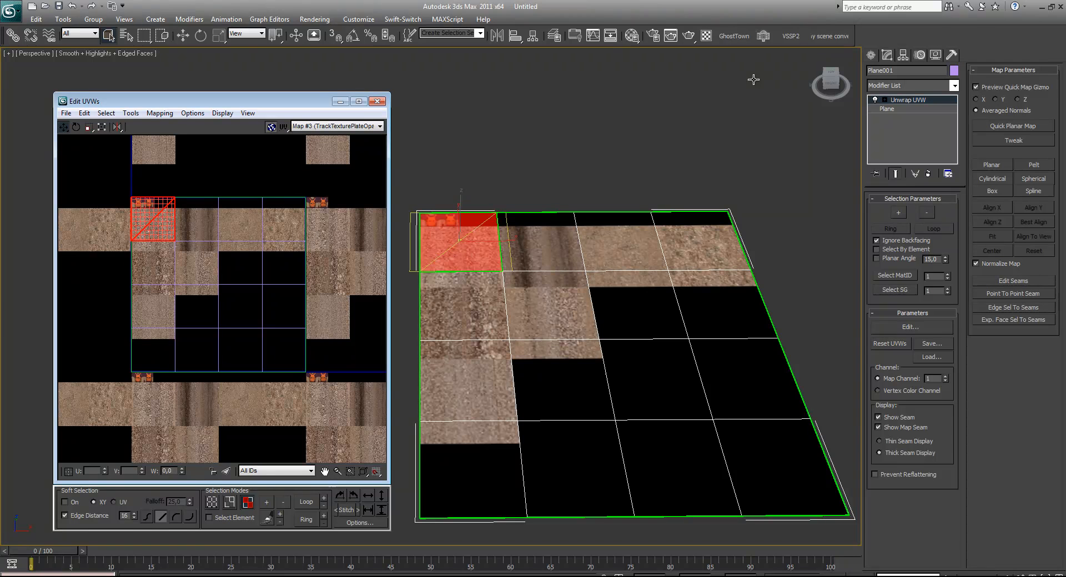
click(753, 79)
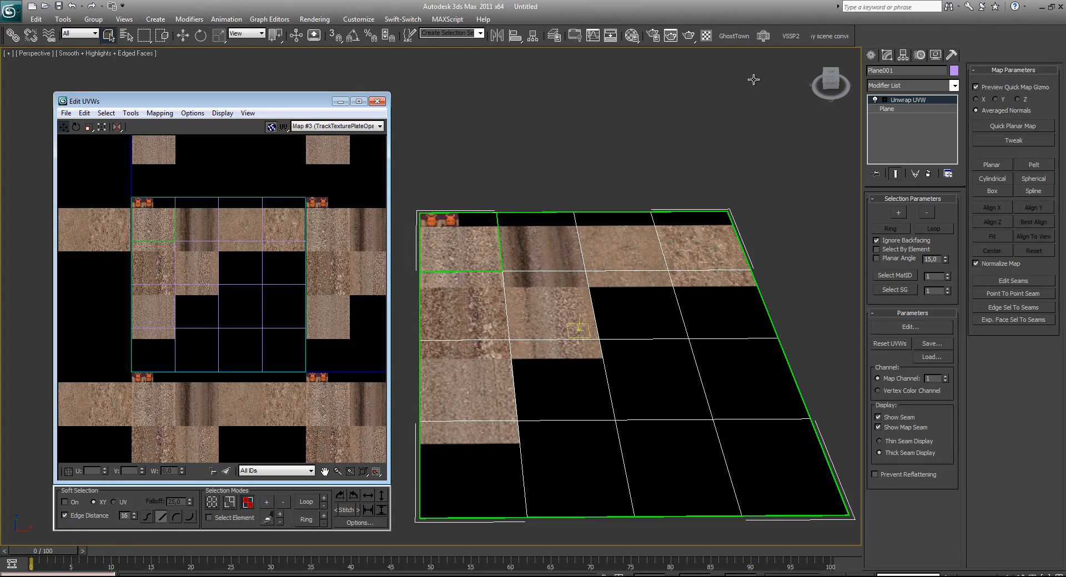
key(ctrl+z)
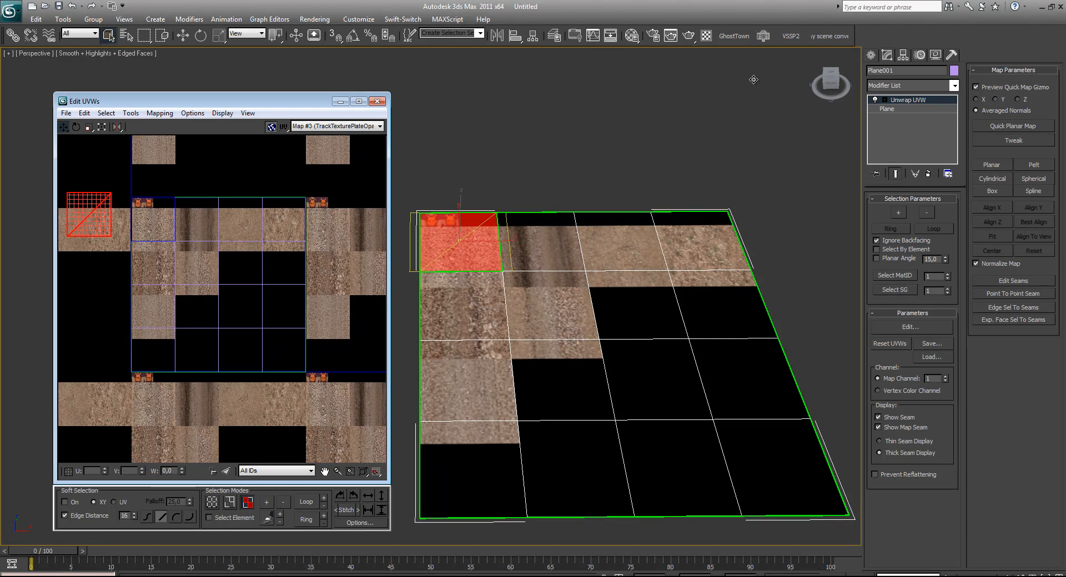
key(ctrl+z)
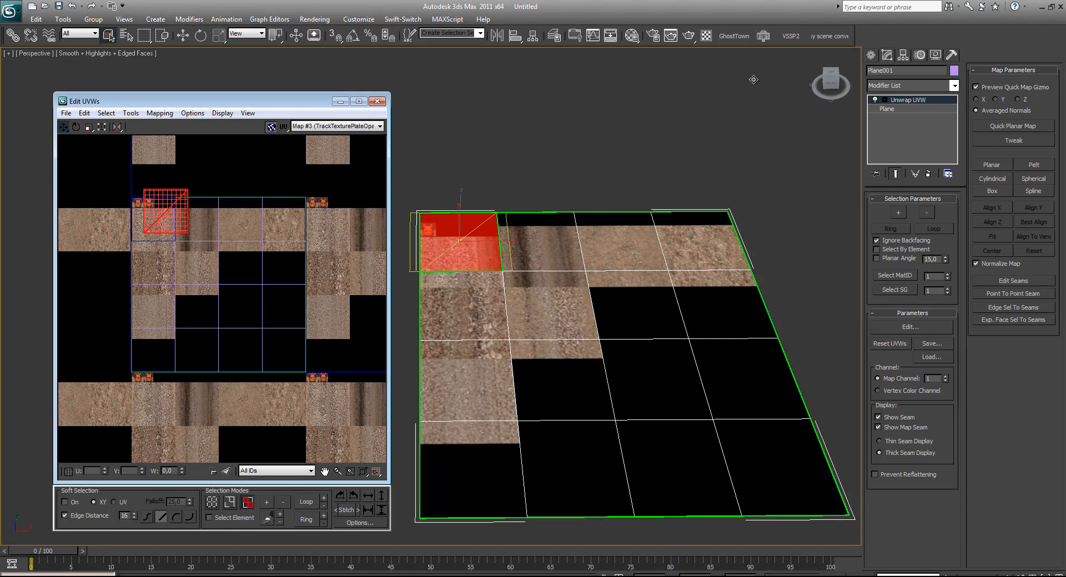
key(ctrl+z)
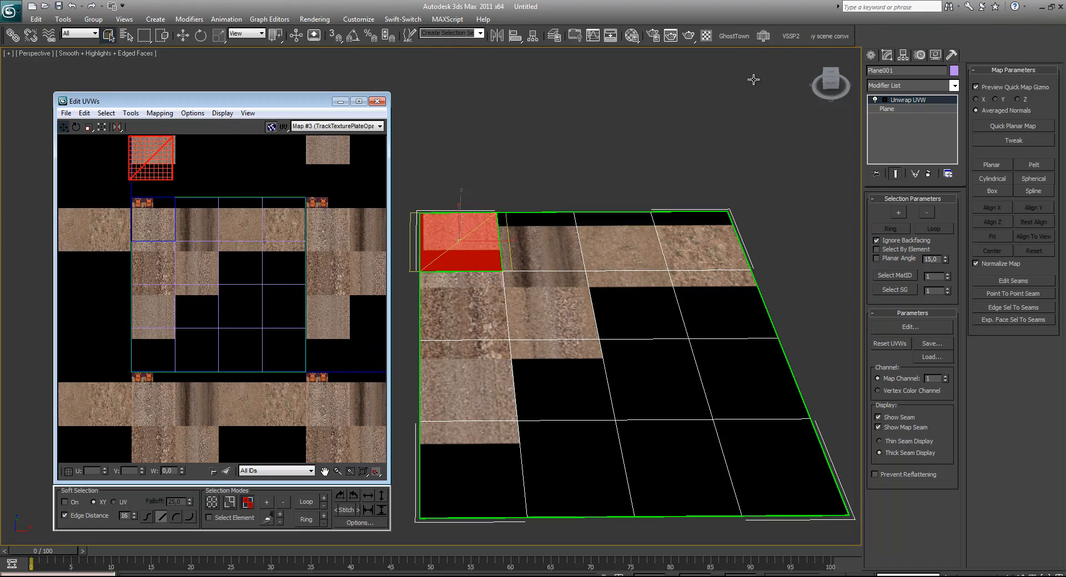
key(ctrl+z)
key(ctrl+z)
Place the upper-left face's UVs over the first gravel tile, with the lower-left corner a few pixels inside the tile's edges.
scroll(753, 79, up, 3)
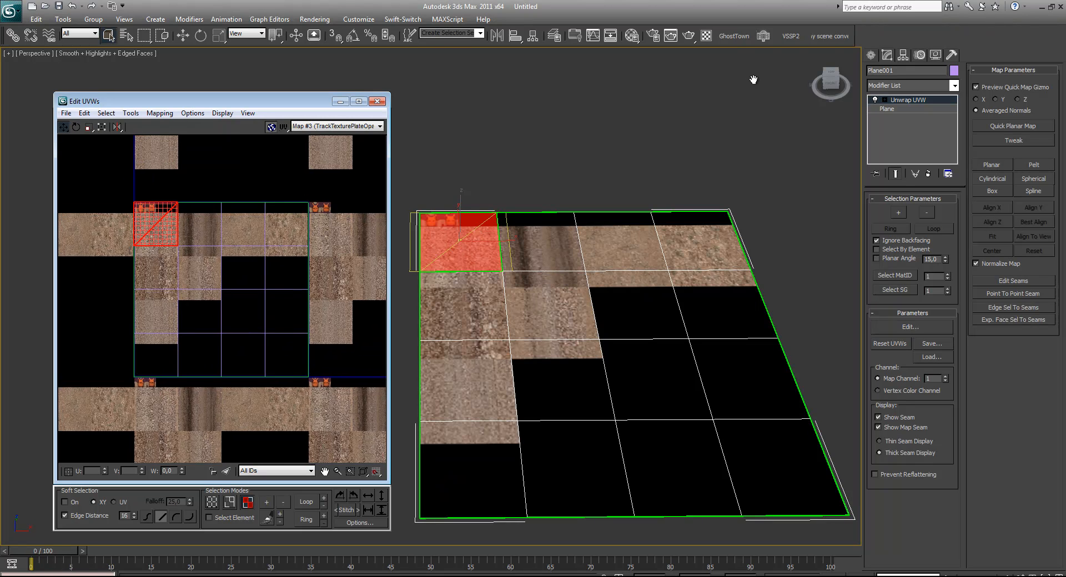
scroll(753, 79, up, 6)
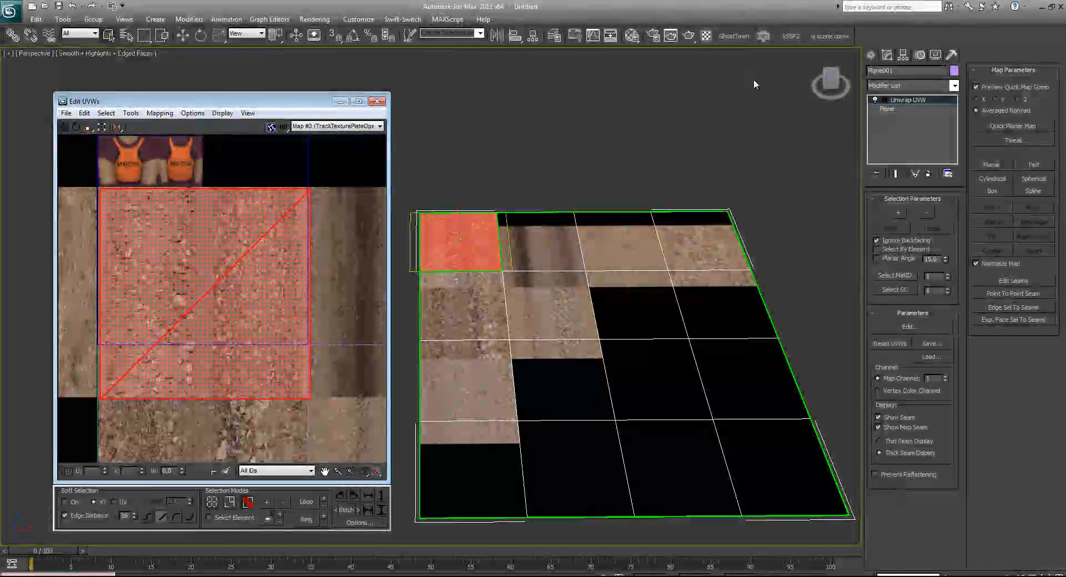
middle_drag(754, 80, 743, 55)
drag(390, 266, 636, 266)
middle_drag(356, 266, 421, 250)
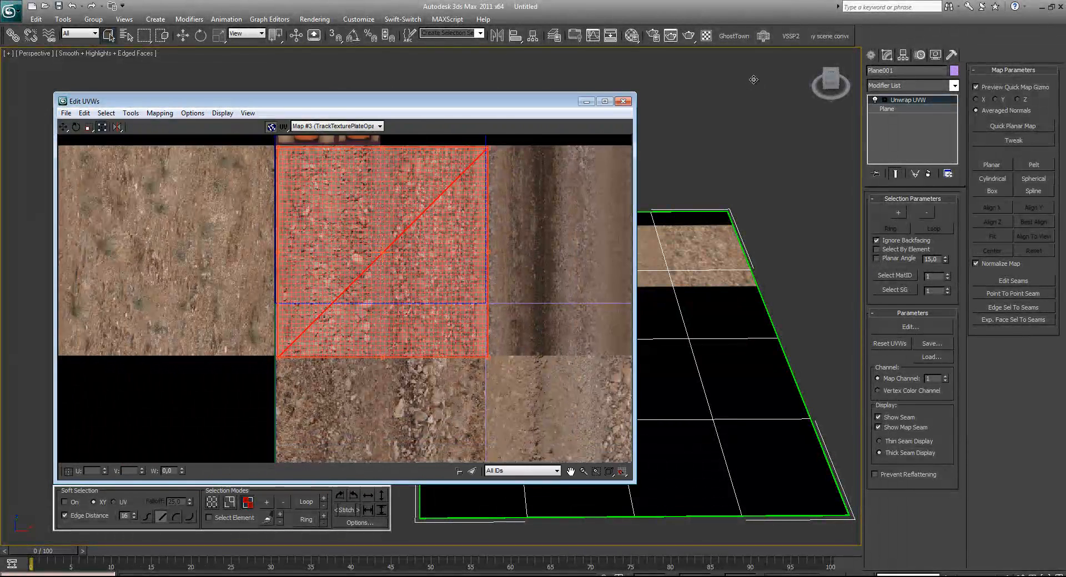
scroll(399, 326, up, 5)
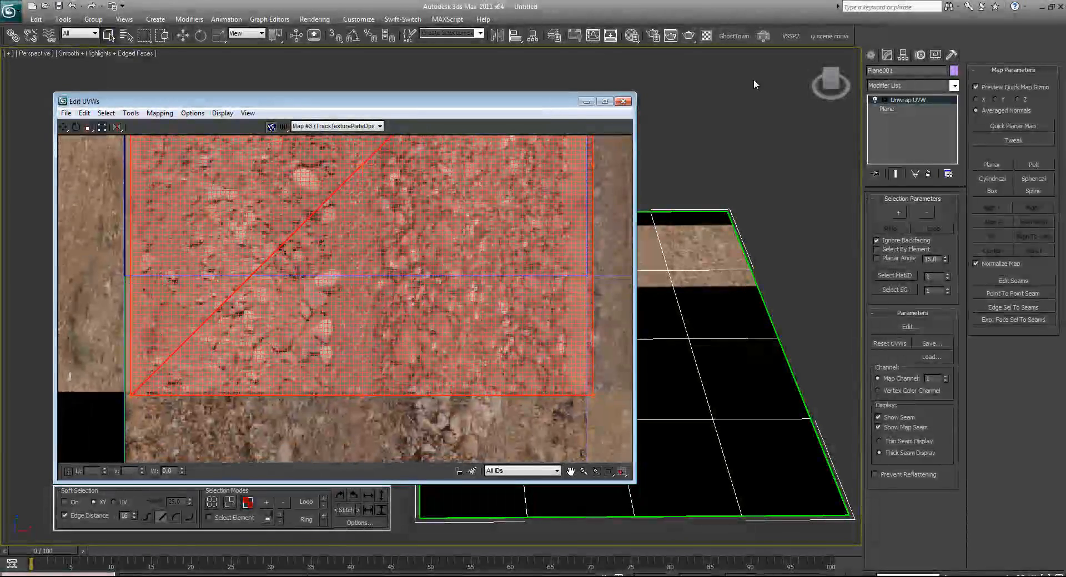
middle_drag(115, 432, 200, 408)
scroll(200, 408, up, 6)
middle_drag(267, 266, 347, 392)
scroll(305, 352, up, 4)
drag(753, 81, 754, 79)
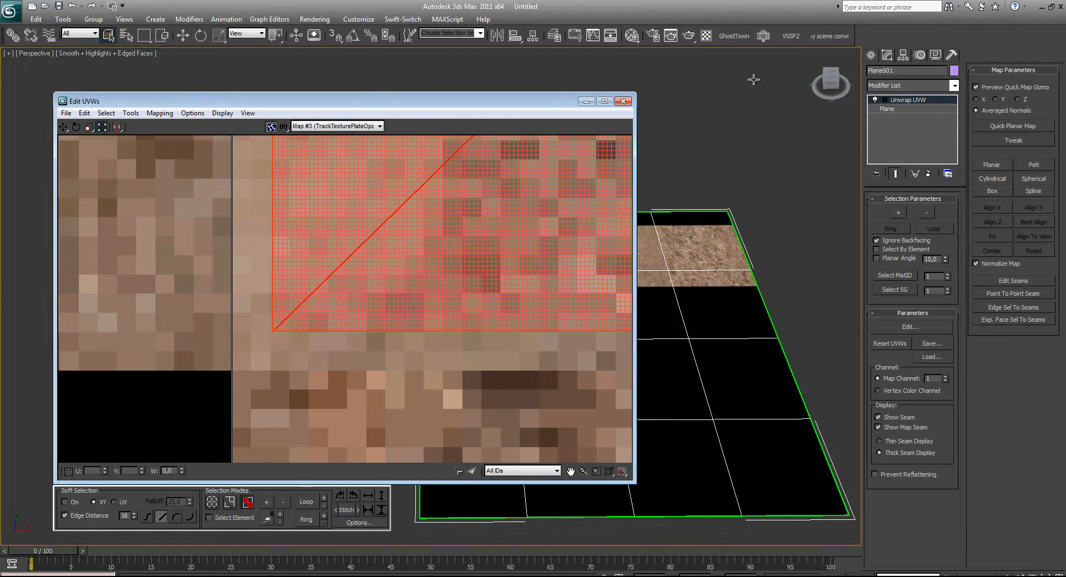
middle_drag(288, 362, 264, 395)
Pull the upper-right corner of the face's UVs a few pixels inside the gravel tile's edges.
scroll(264, 395, down, 8)
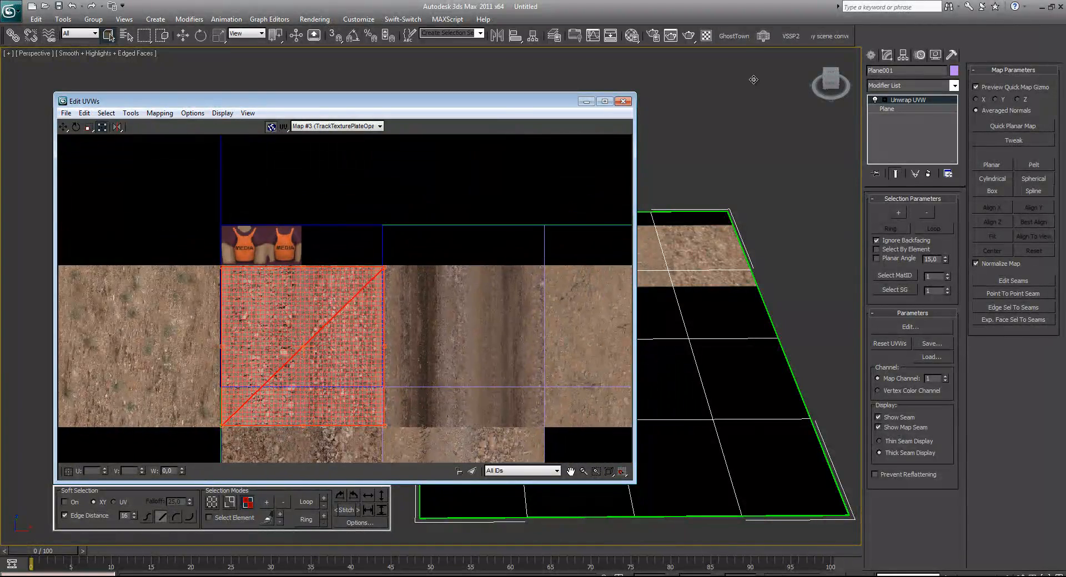
scroll(382, 270, up, 12)
middle_drag(382, 270, 472, 345)
drag(511, 267, 433, 265)
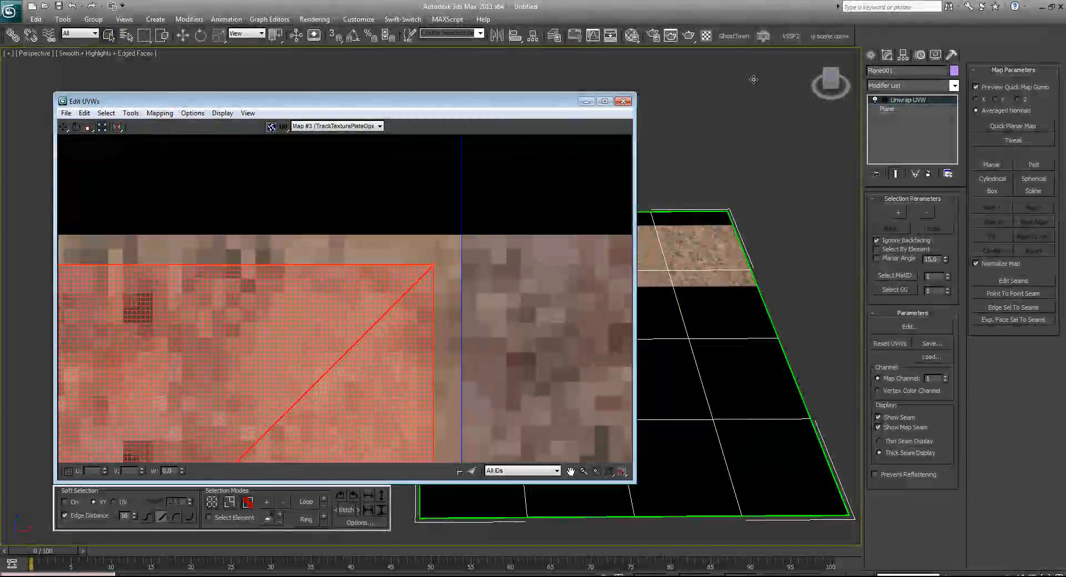
Copy the UV mapping of the upper-left face.
scroll(457, 278, down, 12)
middle_drag(457, 278, 360, 254)
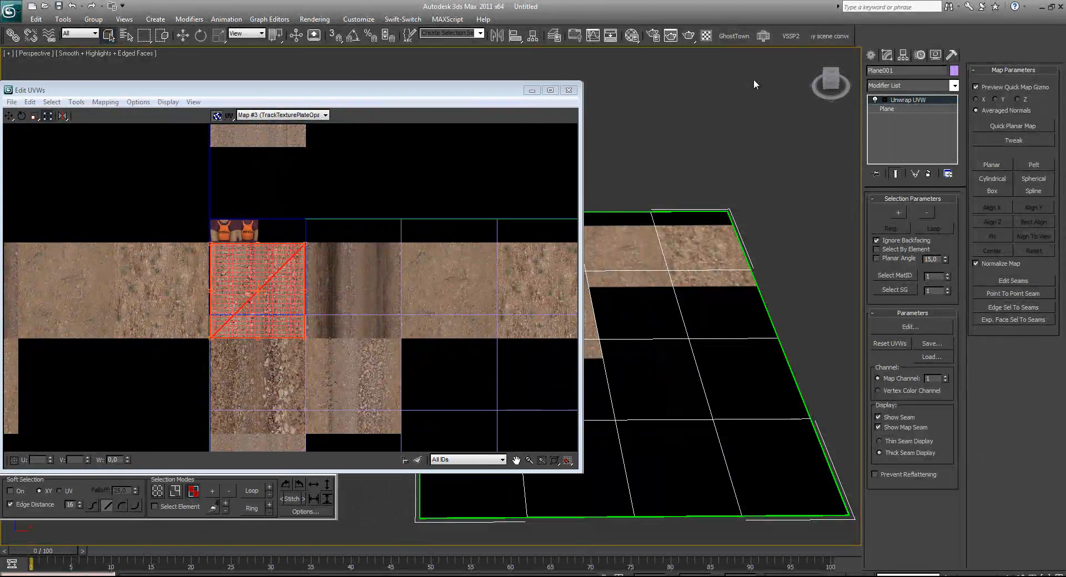
mouse_move(754, 80)
middle_down()
mouse_move(814, 81)
mouse_move(859, 114)
mouse_move(789, 82)
mouse_move(722, 93)
middle_up()
scroll(754, 79, down, 1)
middle_drag(277, 289, 246, 276)
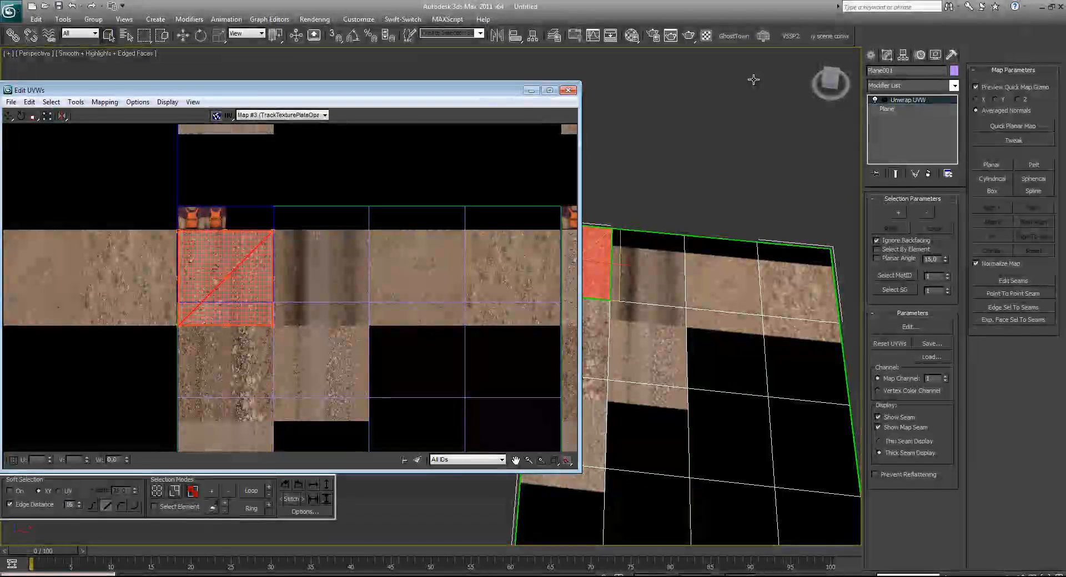
right_click(198, 248)
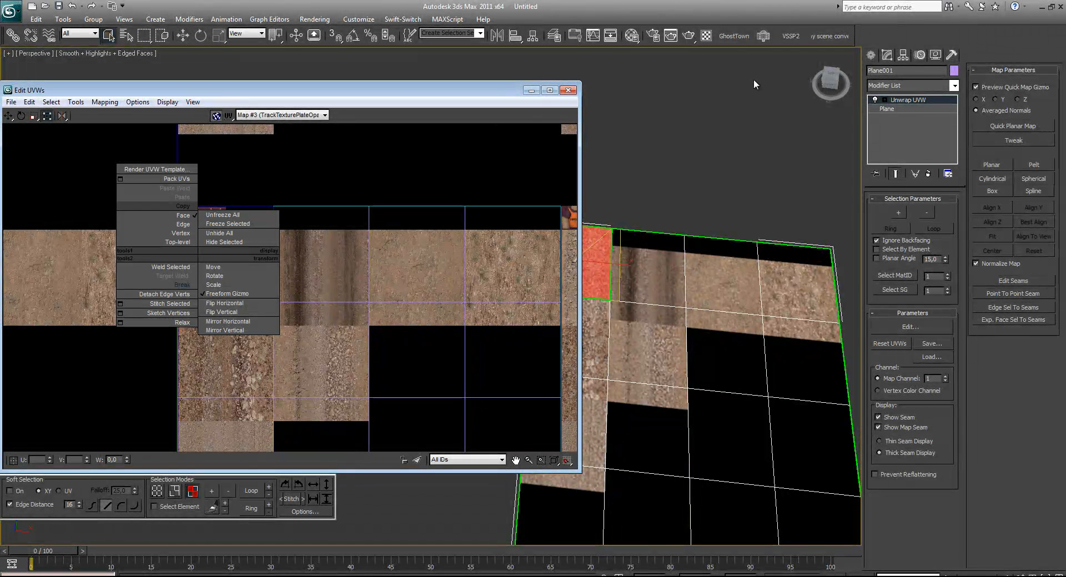
click(754, 84)
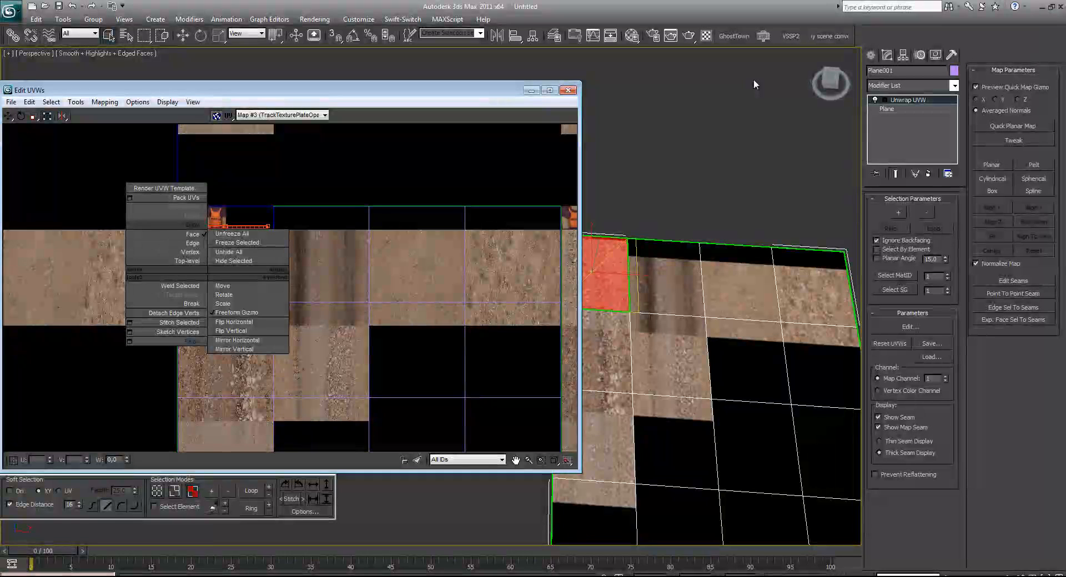
click(754, 84)
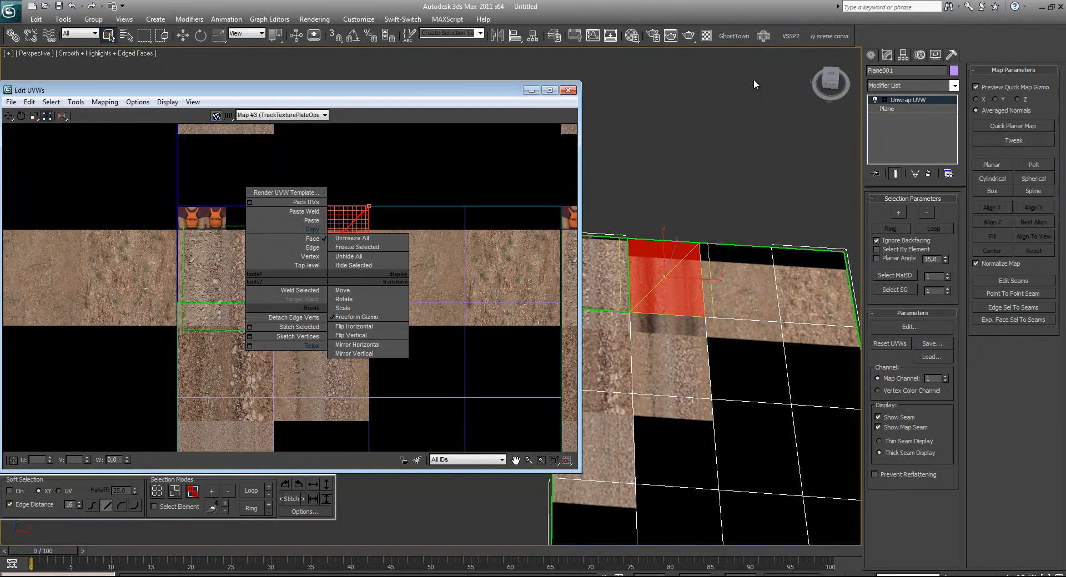
Try breaking the second top-row face, pasting the copied UVs onto it and moving them to the tyre-track tile, and undo this.
click(311, 309)
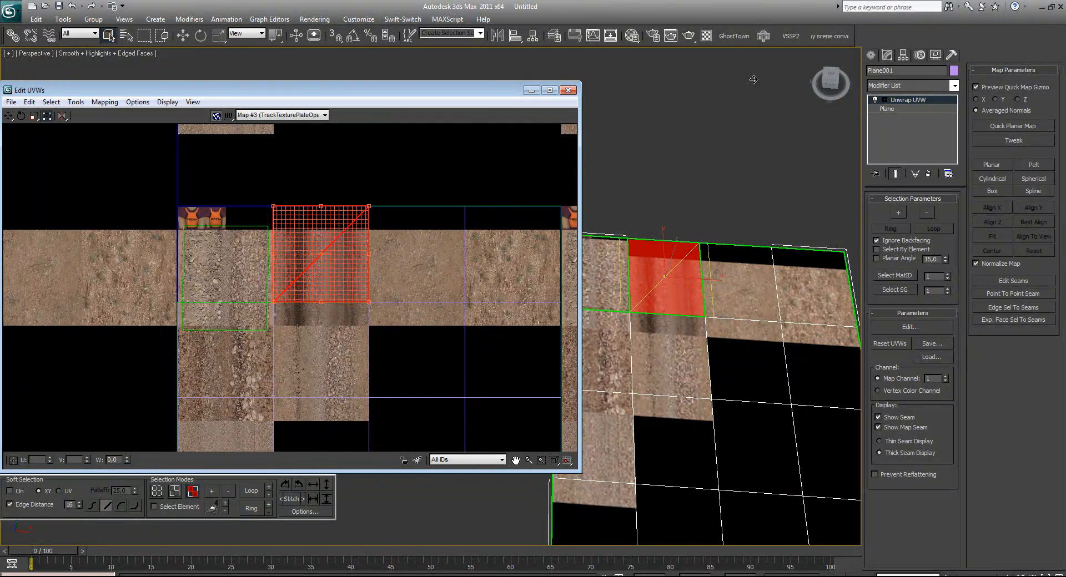
right_click(309, 228)
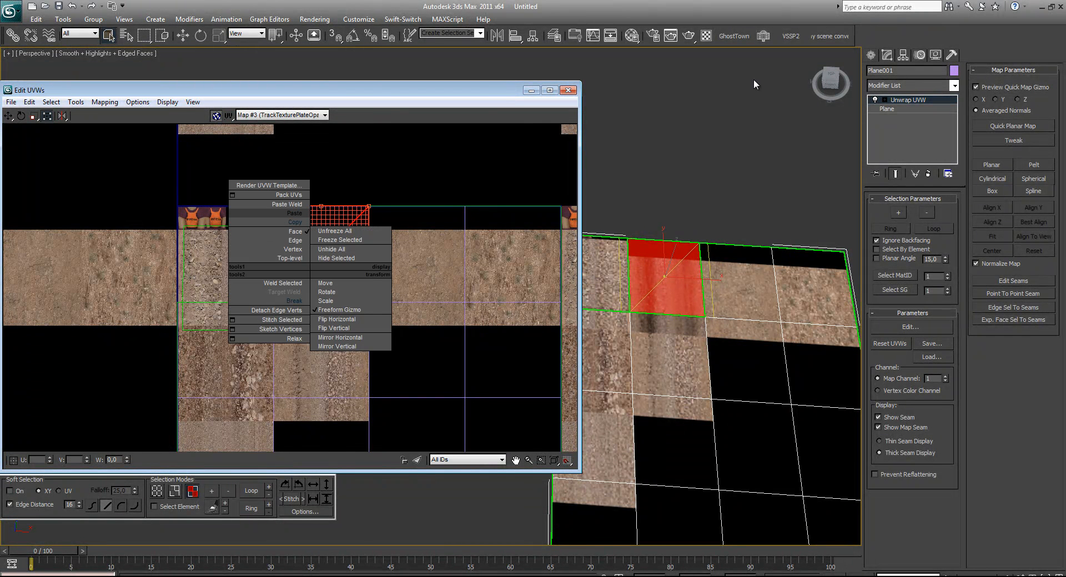
click(296, 213)
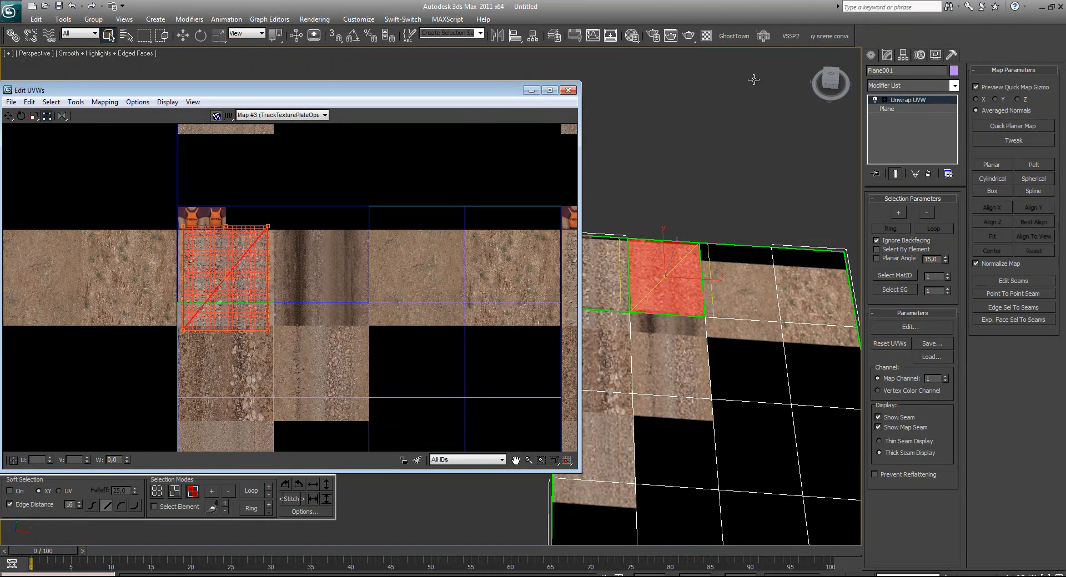
drag(236, 267, 329, 266)
key(ctrl+z)
key(ctrl+z)
key(ctrl+z)
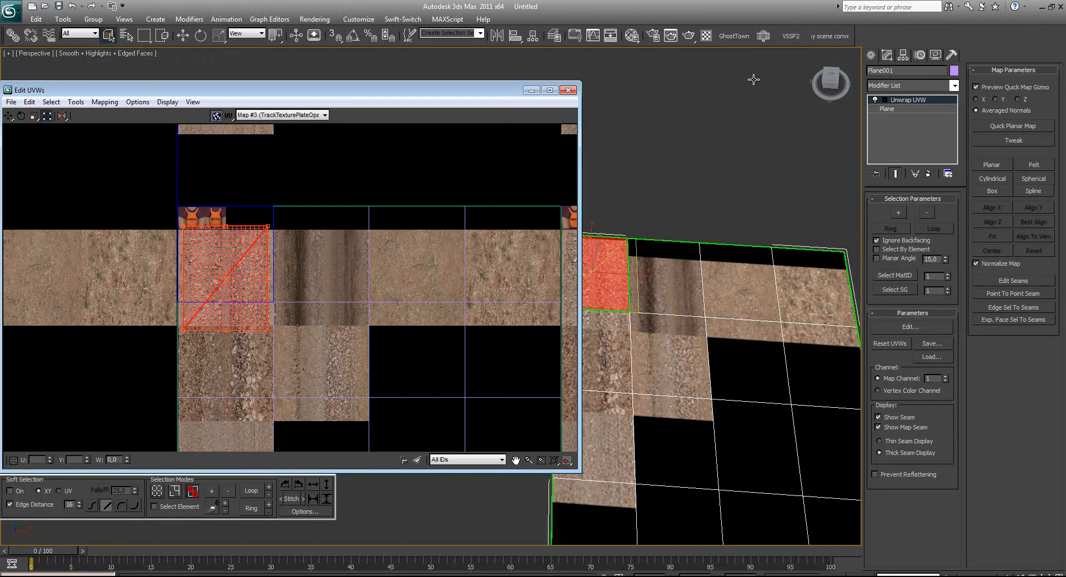
Adjust the corners of the upper-left face's UVs so they sit just inside the gravel tile on all sides.
scroll(168, 253, up, 3)
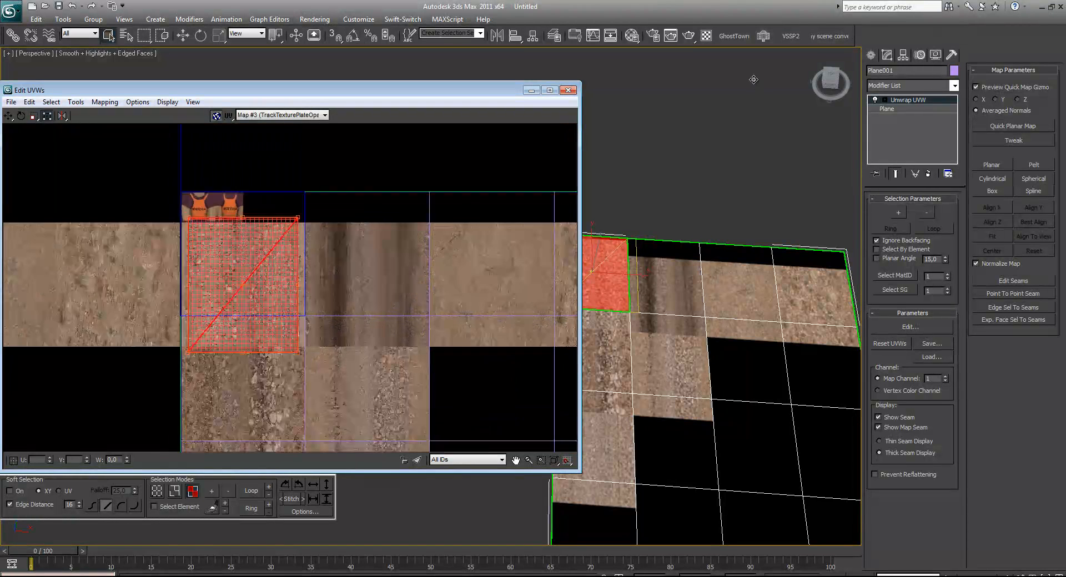
scroll(266, 311, up, 2)
drag(320, 153, 319, 160)
drag(134, 160, 132, 167)
drag(321, 381, 329, 367)
drag(133, 167, 125, 164)
Copy the fitted UVs, paste them onto the second top-row face after breaking it, and shift them onto the tyre-track tile.
right_click(139, 174)
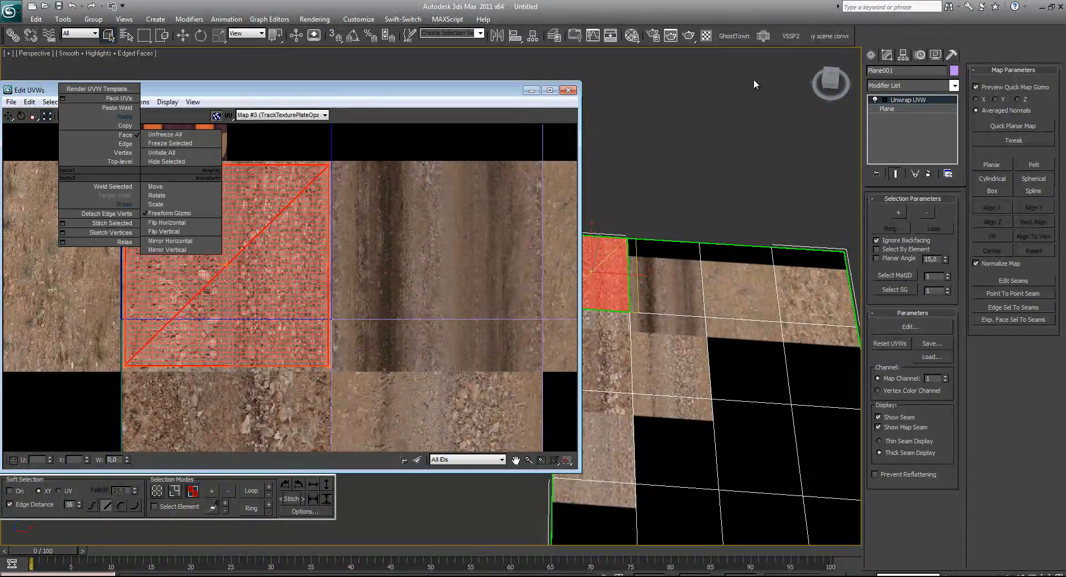
click(754, 84)
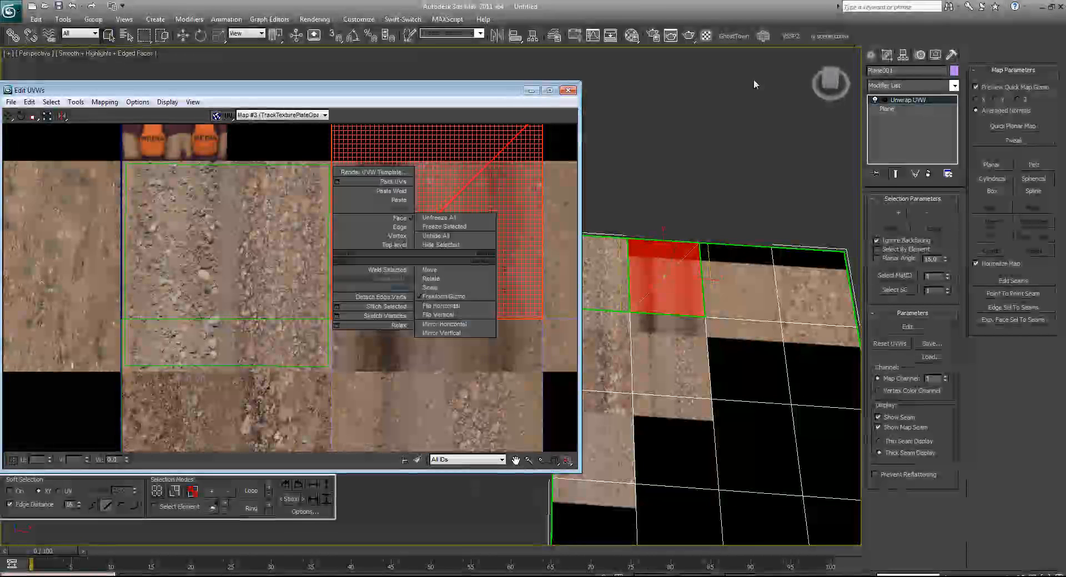
mouse_move(239, 265)
shift+mouse_down()
mouse_move(363, 266)
mouse_move(271, 265)
mouse_move(271, 386)
mouse_move(271, 266)
mouse_move(271, 382)
mouse_move(287, 265)
mouse_move(438, 265)
shift+mouse_up()
Break the third top-row face, paste the copied UVs onto it, and shift them horizontally onto the plain dirt tile.
click(739, 285)
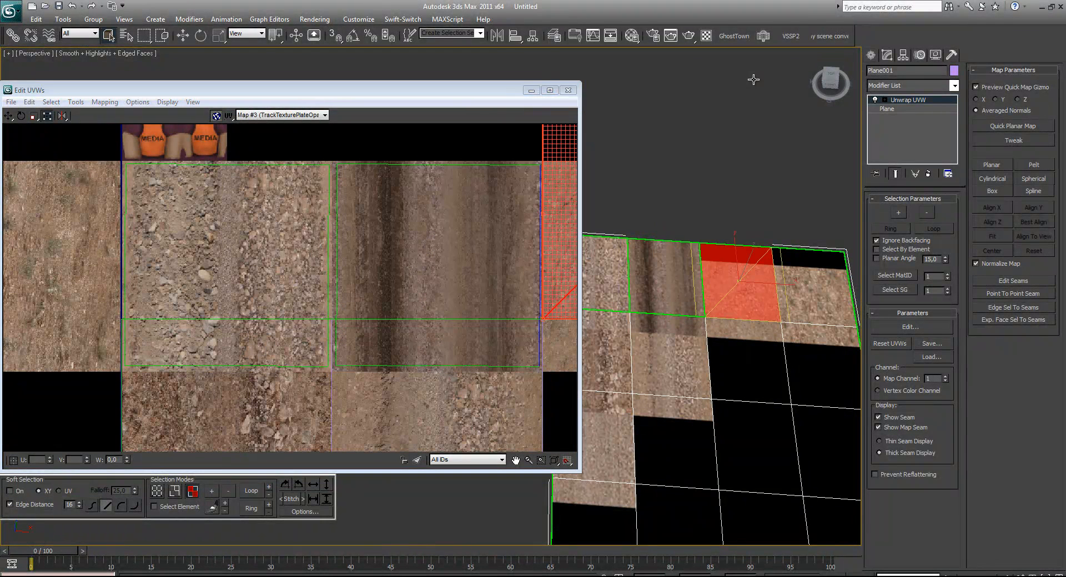
right_click(300, 261)
click(278, 290)
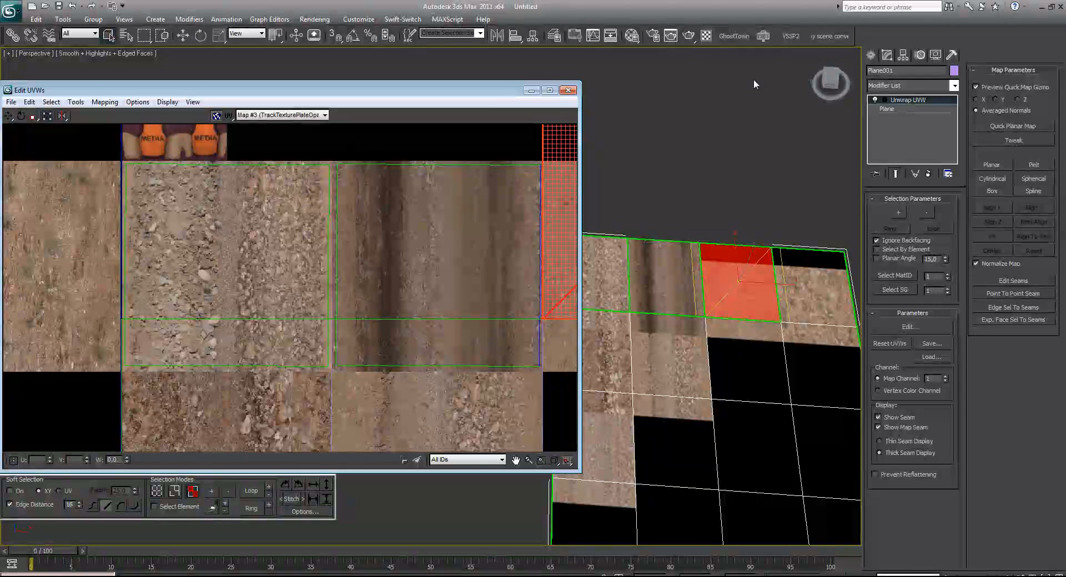
right_click(278, 288)
click(262, 231)
shift+drag(258, 239, 563, 239)
middle_drag(562, 239, 296, 256)
shift+drag(296, 257, 411, 256)
Break the fourth top-row face, paste the copied UVs onto it, and shift them horizontally onto the grassy dirt tile.
click(809, 289)
right_click(235, 282)
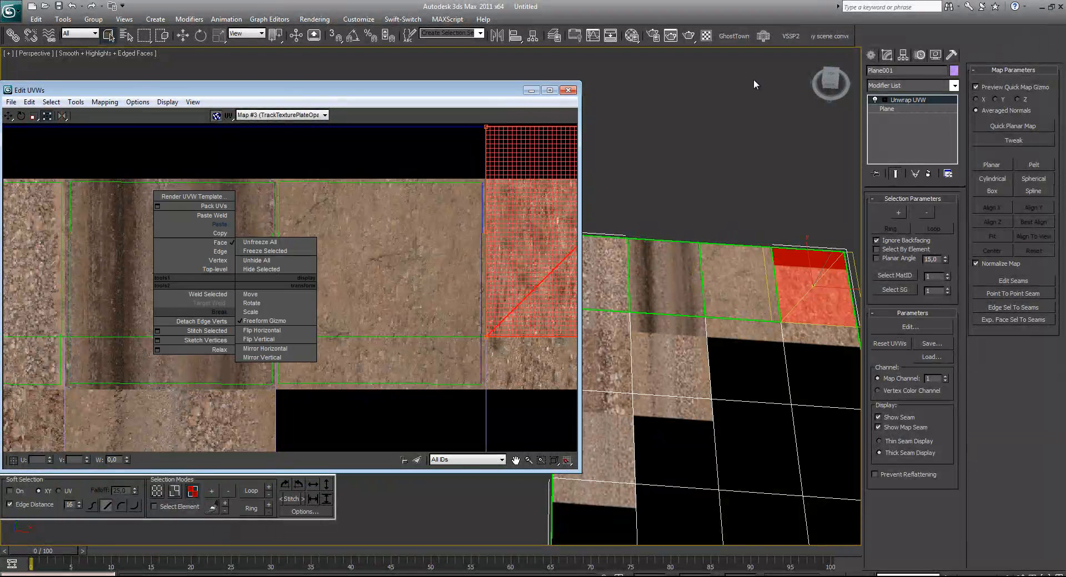
click(221, 313)
right_click(189, 304)
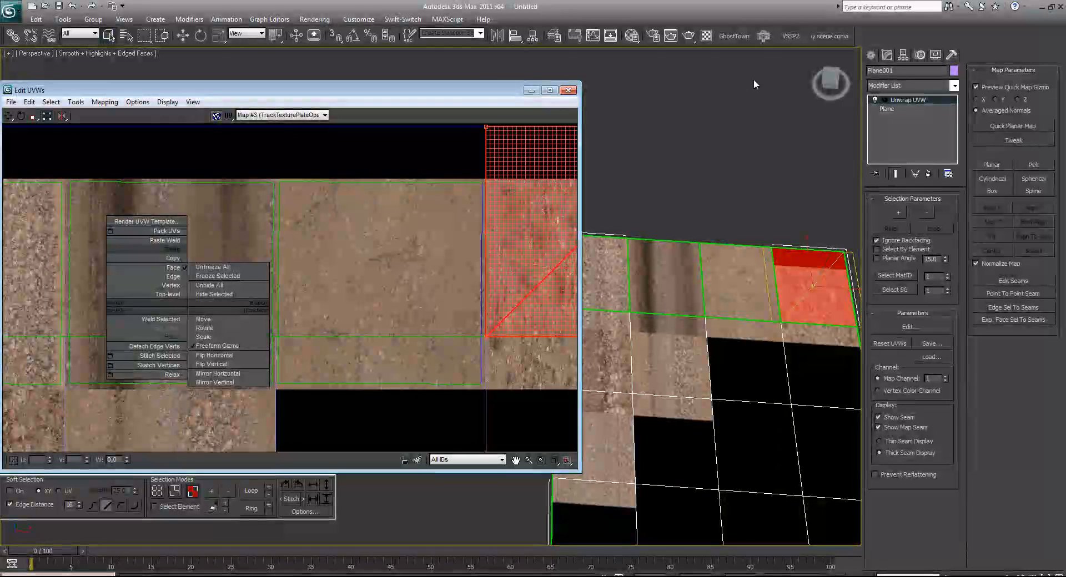
click(173, 278)
shift+drag(27, 277, 595, 278)
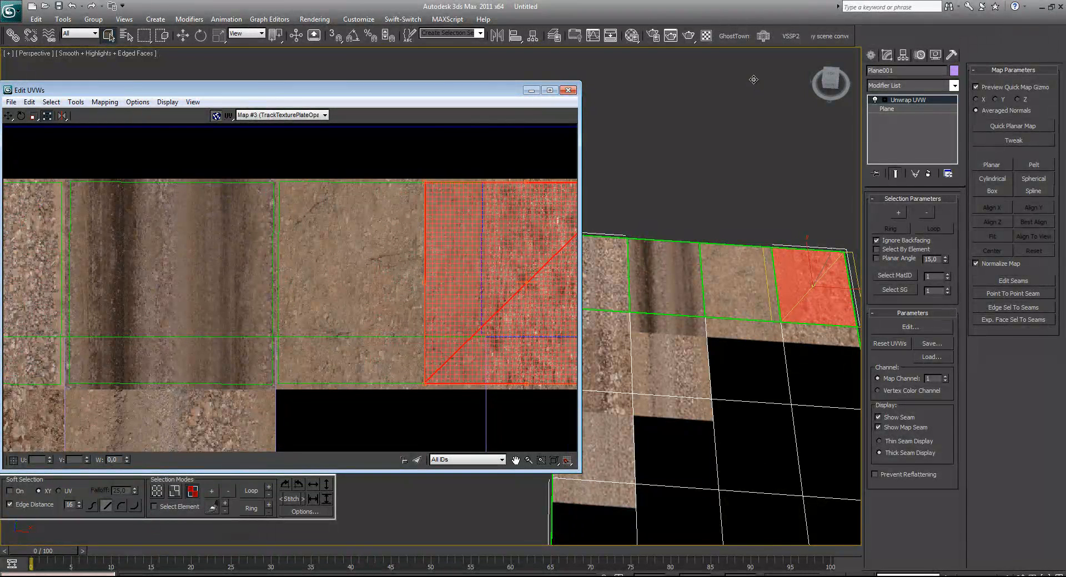
middle_drag(500, 277, 318, 282)
mouse_move(345, 282)
shift+mouse_down()
mouse_move(424, 282)
mouse_move(407, 282)
shift+mouse_up()
Add the other three top-row faces to the selection so the plane's whole top row is selected.
ctrl+click(740, 282)
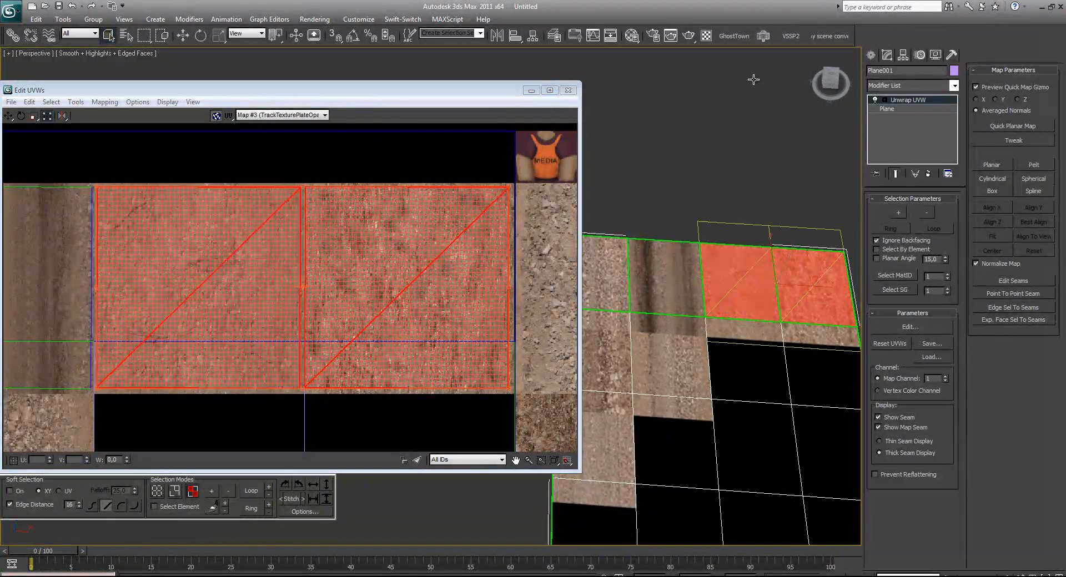
ctrl+click(666, 278)
ctrl+click(606, 275)
mouse_move(606, 275)
middle_down()
mouse_move(699, 271)
mouse_move(617, 265)
middle_up()
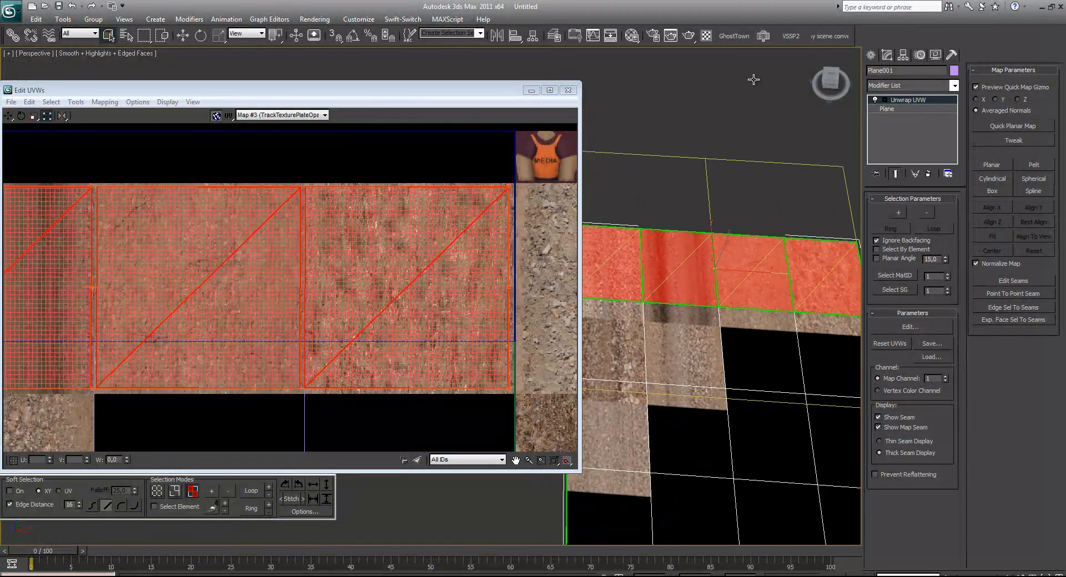
Copy the UVs of the top row and select the faces in the plane's three lower rows.
scroll(617, 265, down, 2)
right_click(292, 311)
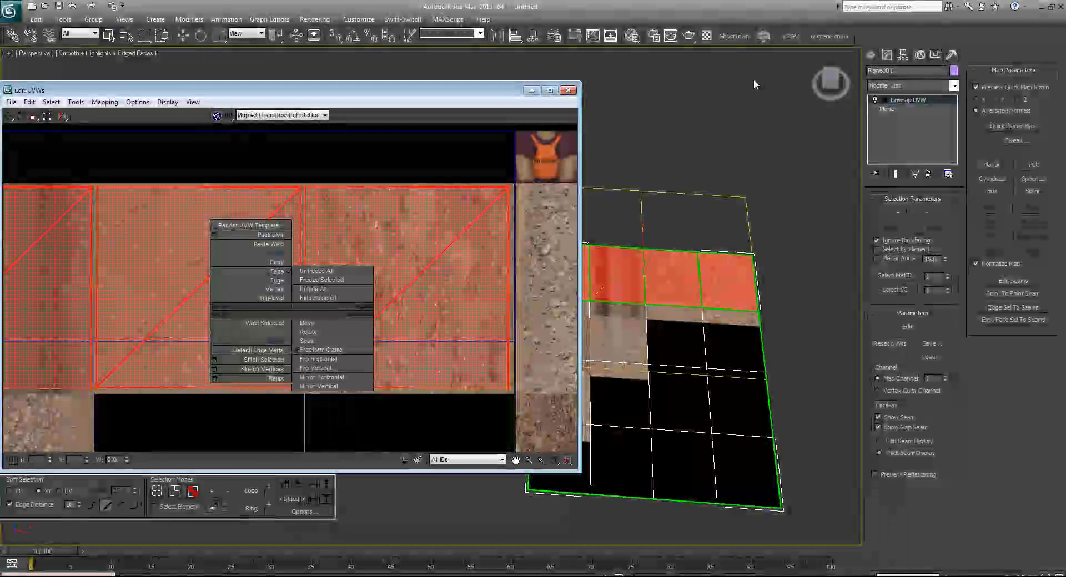
click(307, 324)
middle_drag(716, 355, 762, 347)
drag(847, 521, 658, 420)
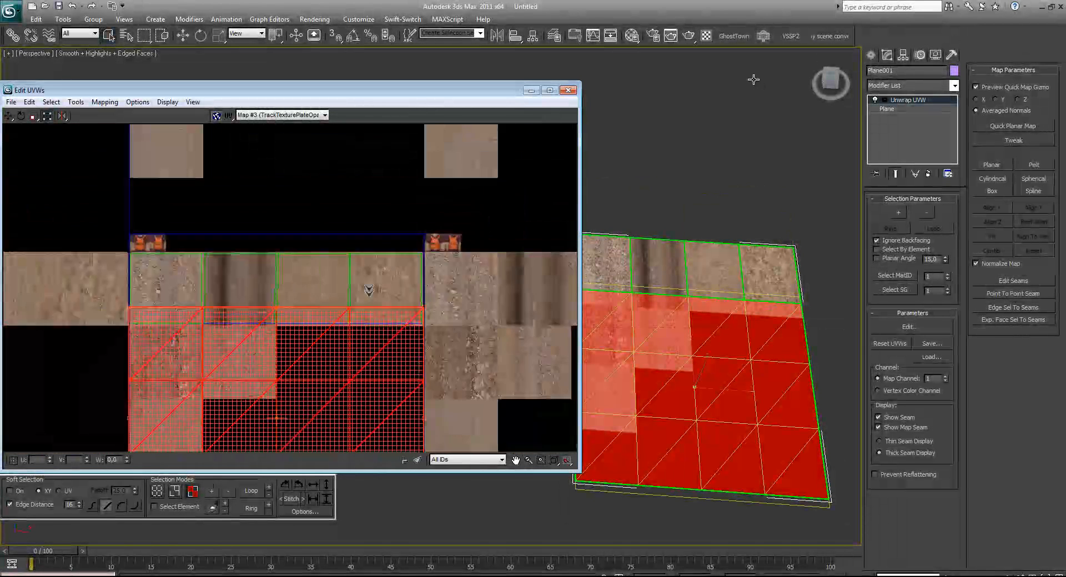
Paste the copied top-row UVs onto the selected faces of the three lower rows.
scroll(369, 290, down, 4)
right_click(355, 350)
click(336, 378)
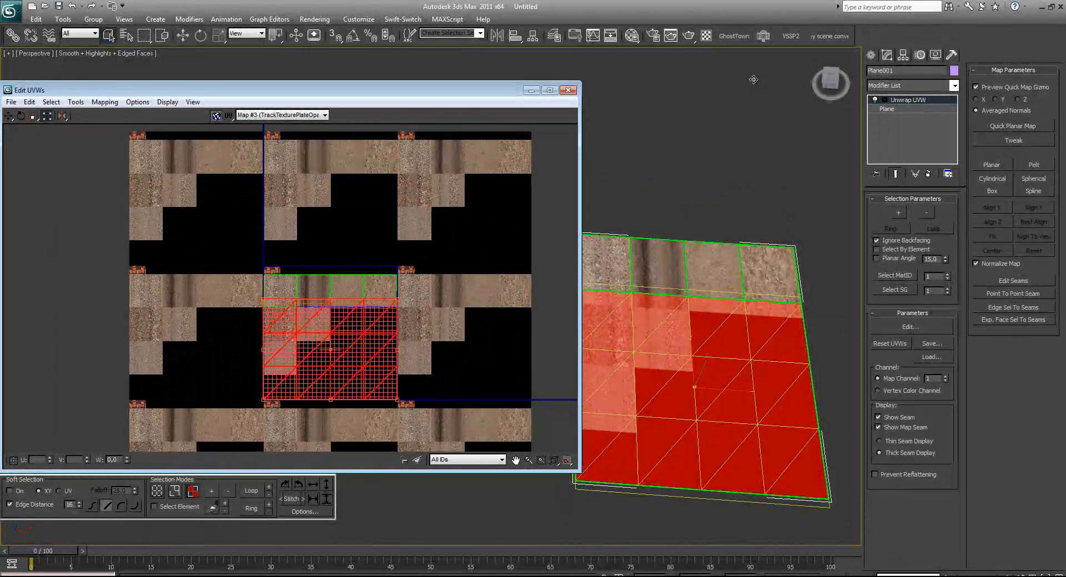
right_click(339, 332)
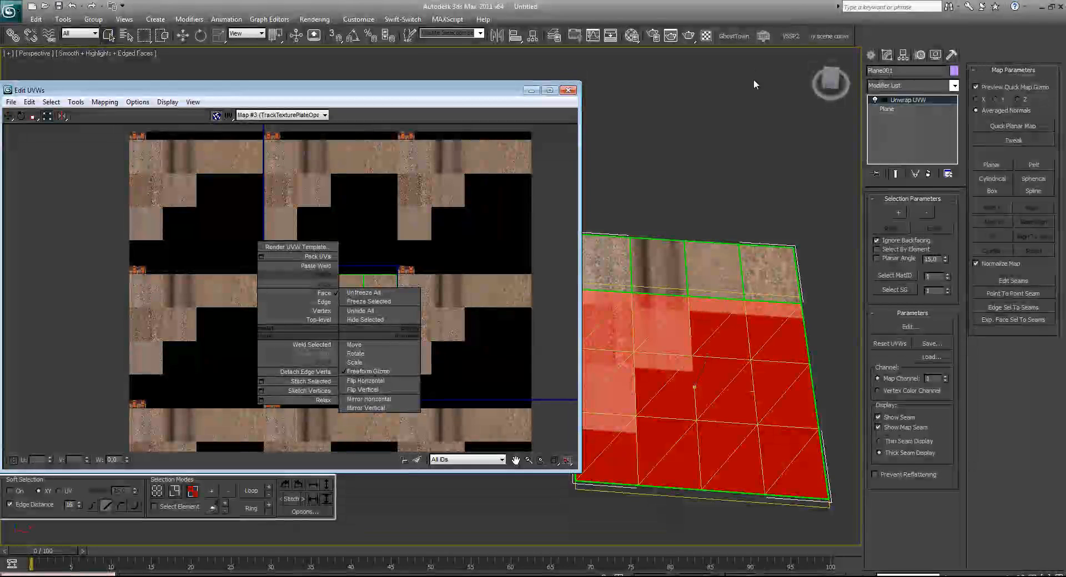
click(753, 79)
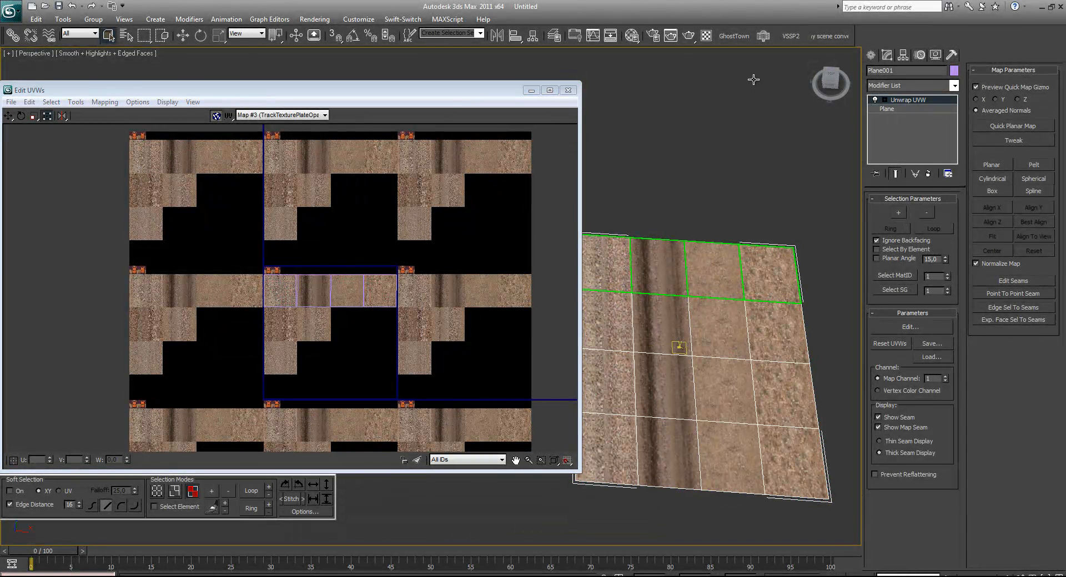
Select all faces to check their overlapping UVs, clear the selection and close the UV editor.
key(ctrl+a)
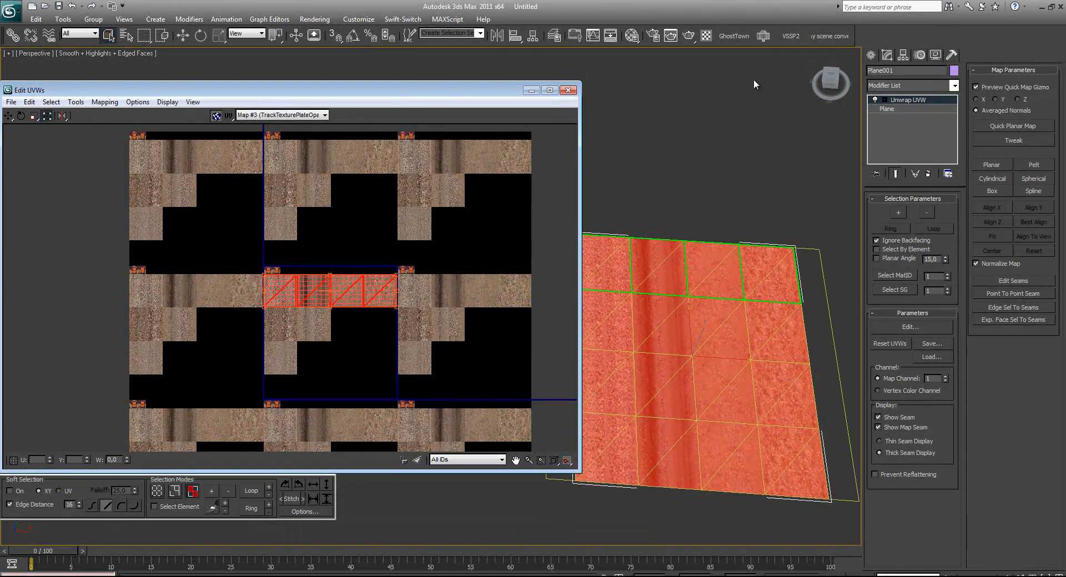
key(ctrl+d)
alt+middle_drag(754, 79, 753, 79)
key(alt+F4)
Render the perspective view of the textured plane and close the rendered frame.
scroll(754, 79, up, 5)
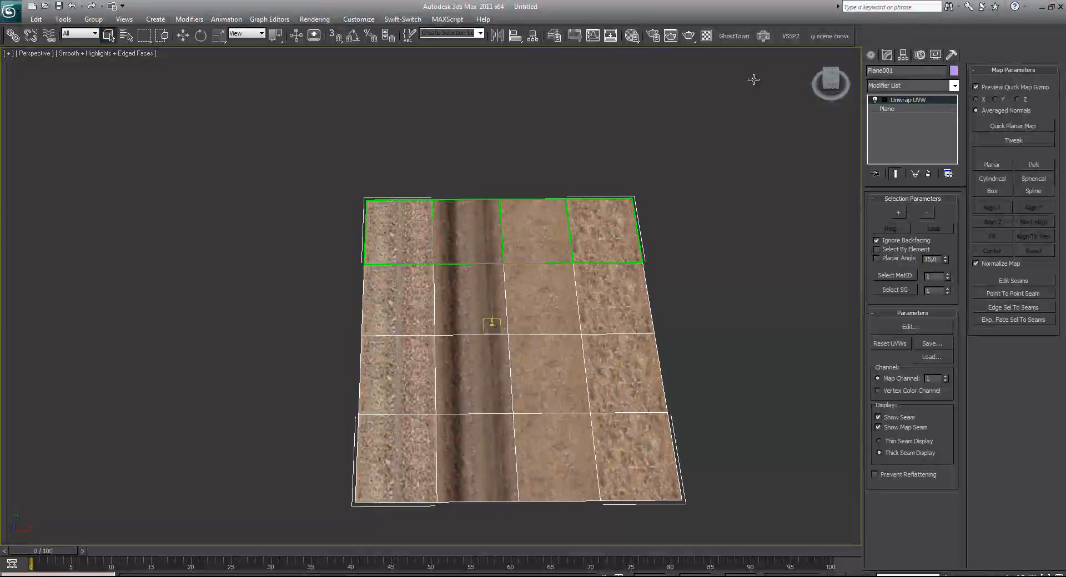
scroll(754, 80, up, 3)
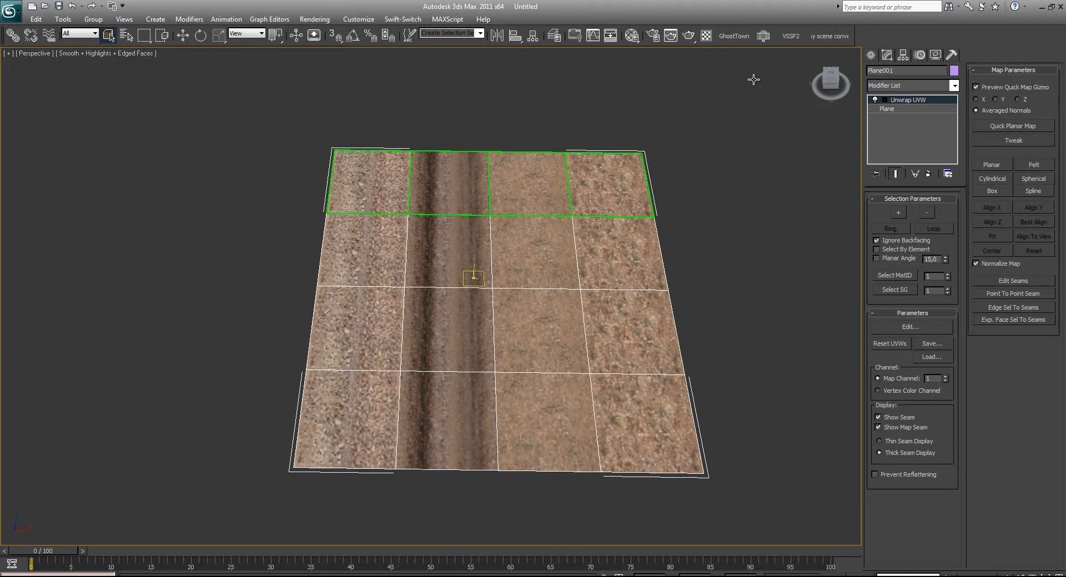
key(shift+q)
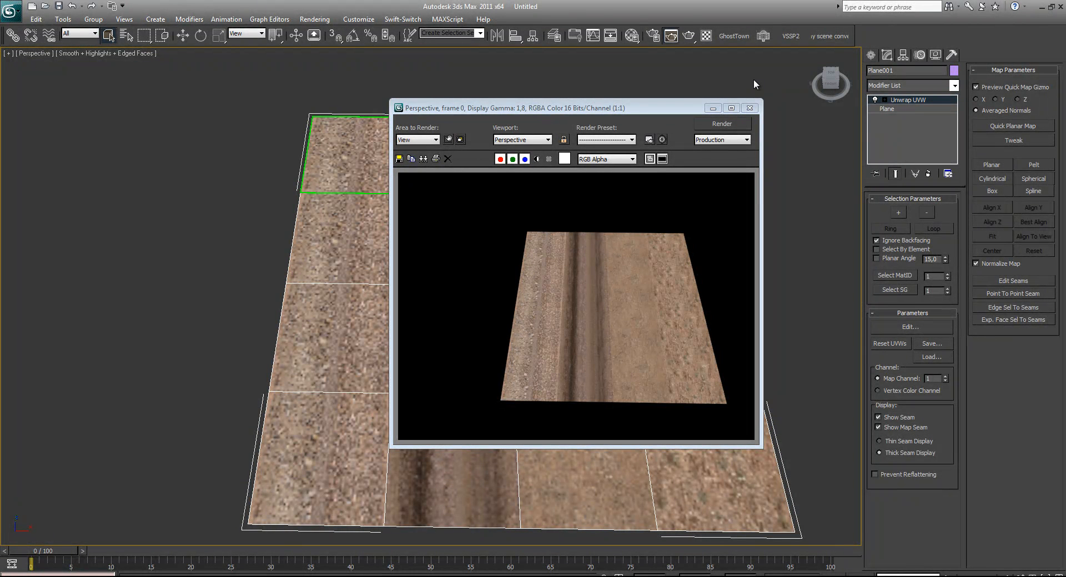
key(Escape)
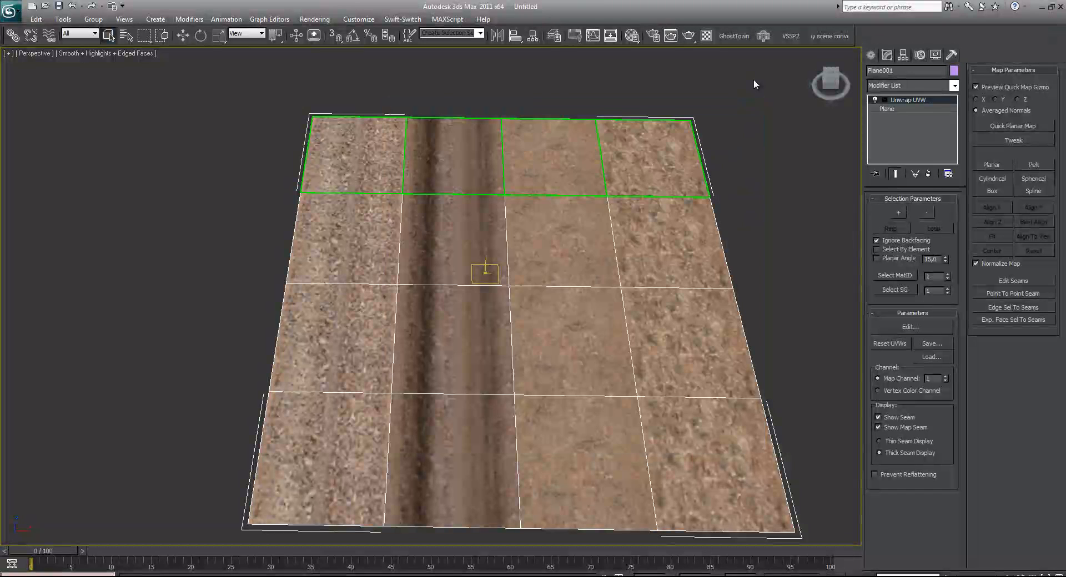
Convert the unwrapped plane to an Editable Poly.
middle_drag(753, 79, 712, 84)
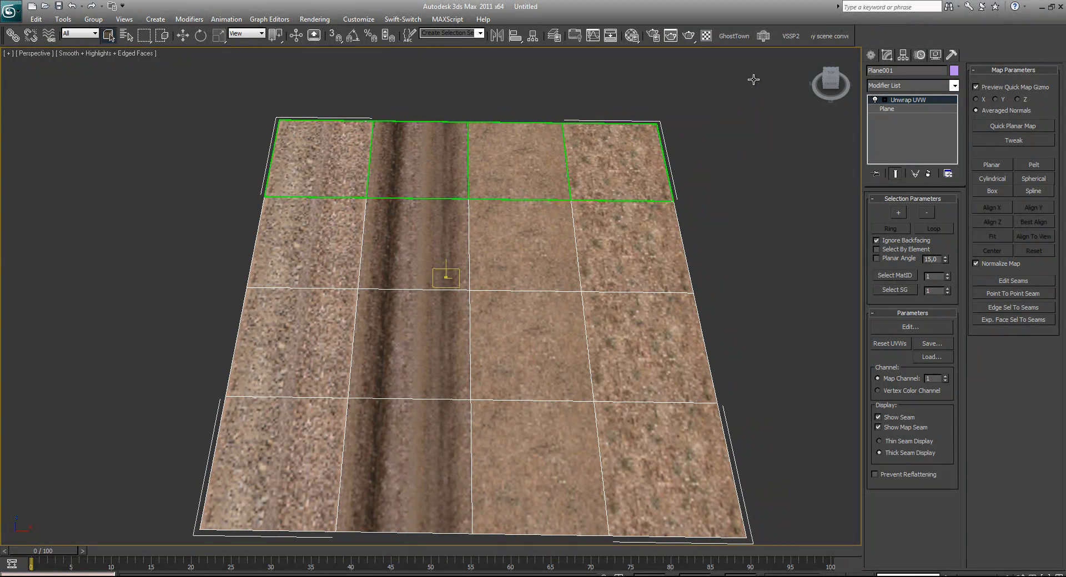
right_click(753, 81)
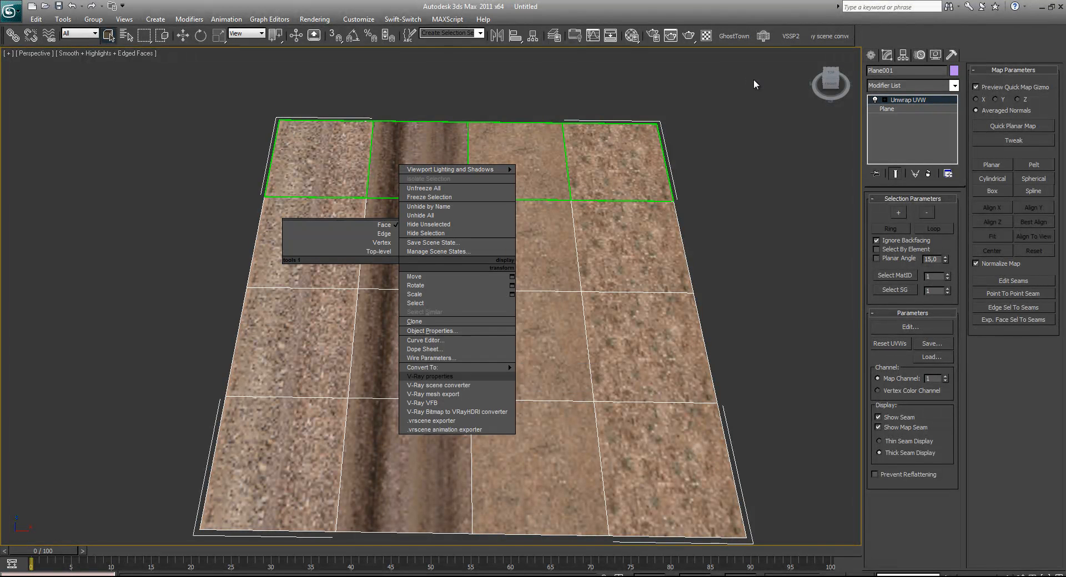
mouse_move(458, 367)
click(557, 376)
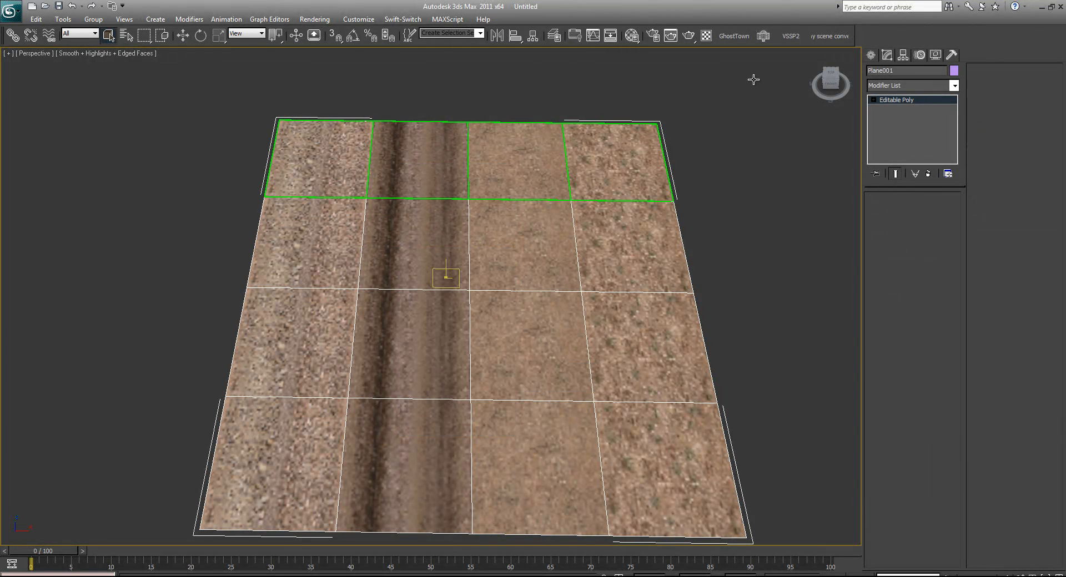
click(754, 81)
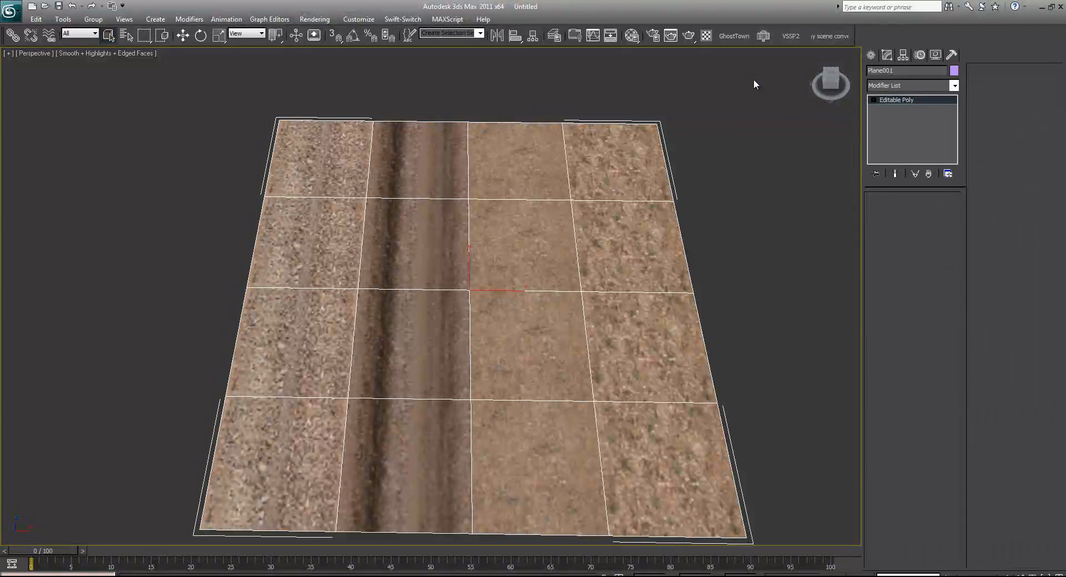
Extend one border edge beside the grassy dirt column outward and upward to create a horizontal face and a vertical face.
key(2)
click(688, 325)
key(w)
middle_drag(688, 322, 571, 321)
mouse_move(602, 322)
shift+mouse_down()
mouse_move(755, 323)
mouse_move(726, 323)
mouse_move(717, 213)
shift+mouse_up()
middle_drag(716, 213, 595, 234)
Render a close view of the two new faces and close the rendered frame.
alt+middle_drag(755, 85, 755, 86)
scroll(755, 85, up, 3)
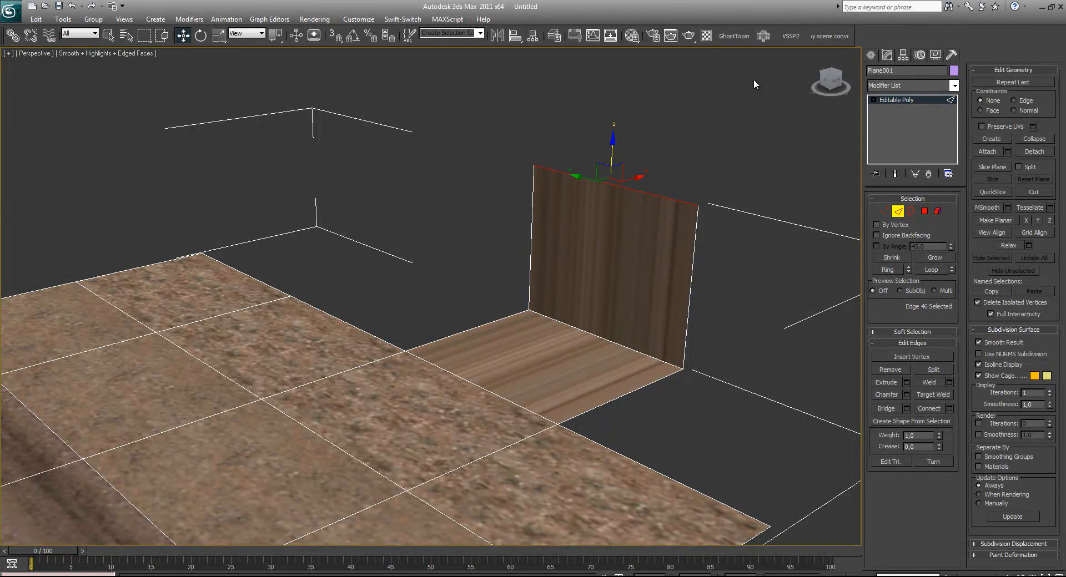
key(shift+q)
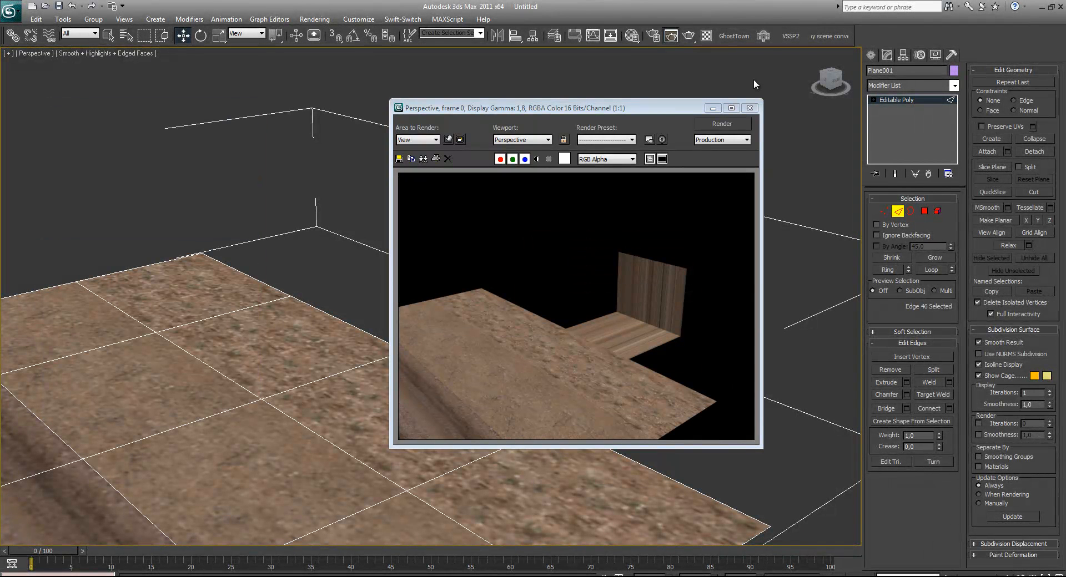
click(749, 107)
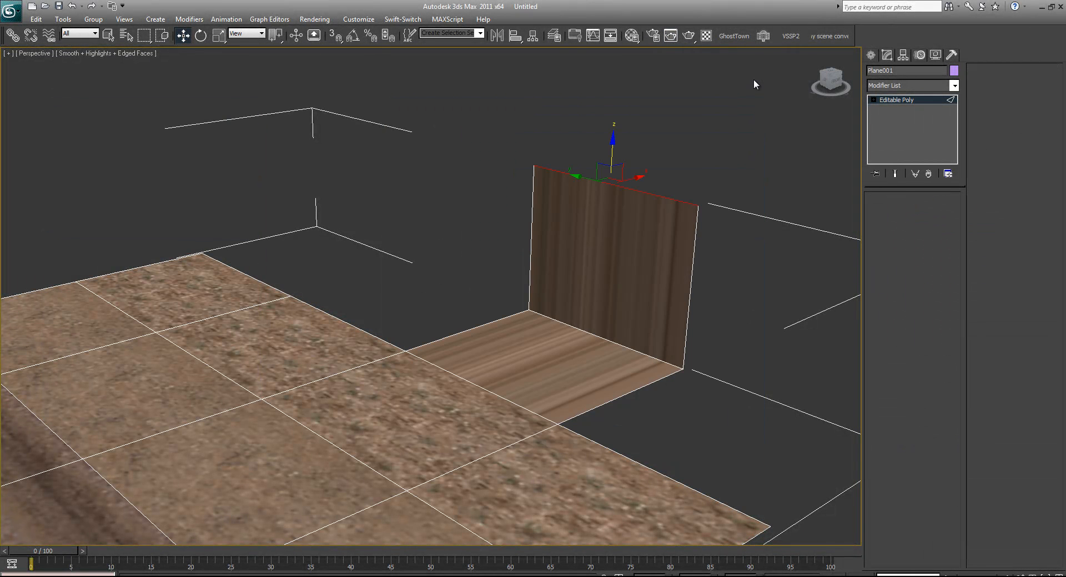
Apply Unwrap UVW to the new horizontal face, display TrackTexturePlateOpaque.dds behind its UVs and switch to UV face selection.
key(4)
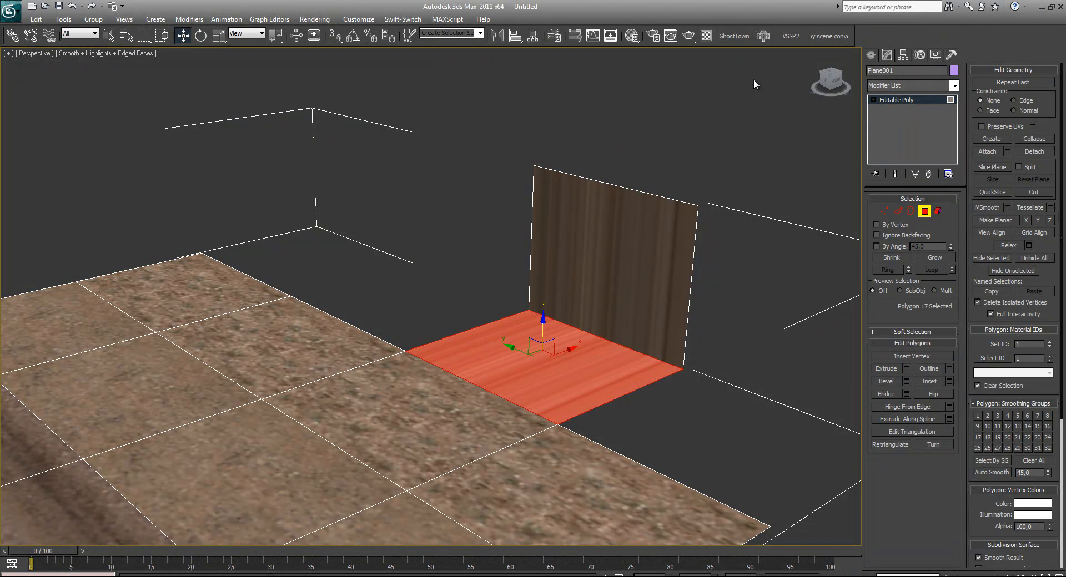
key(q)
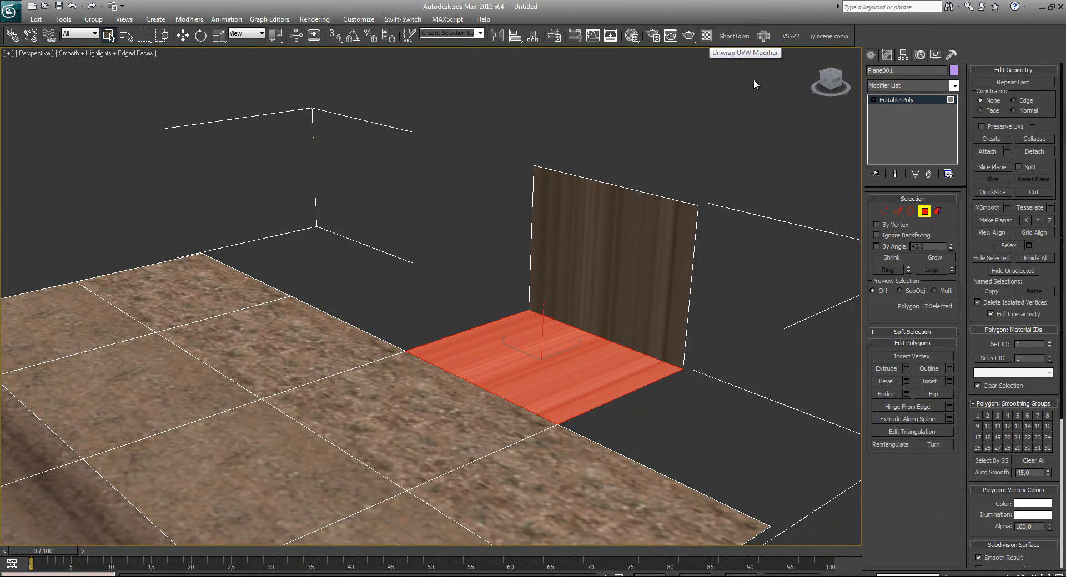
click(706, 35)
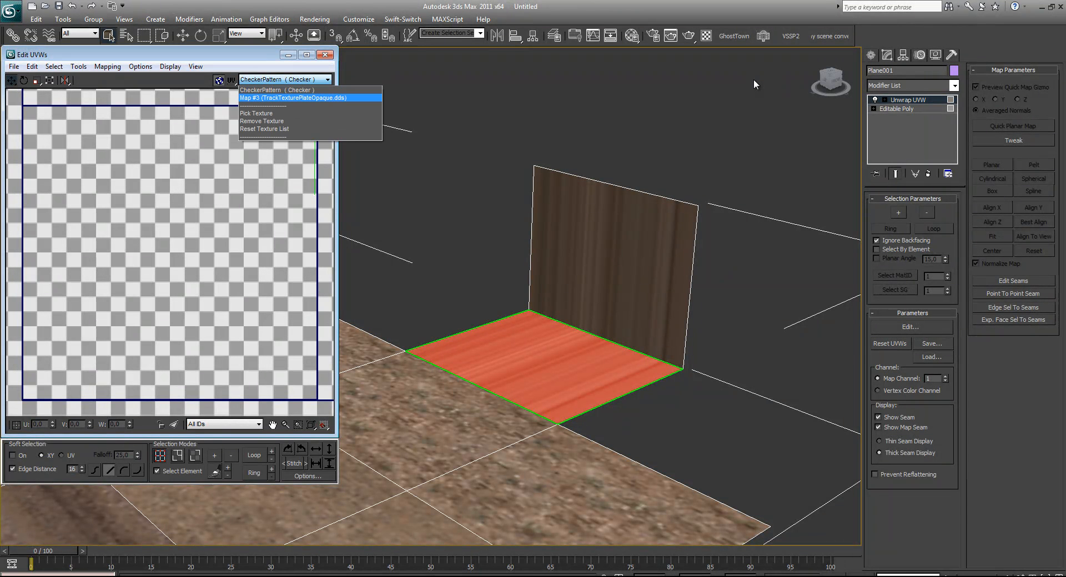
key(Return)
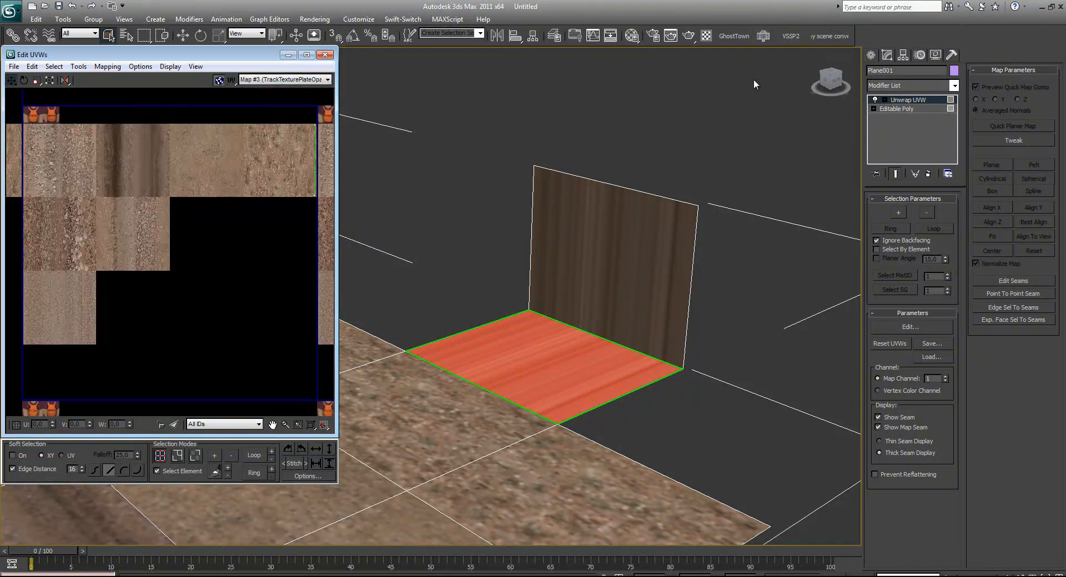
click(195, 456)
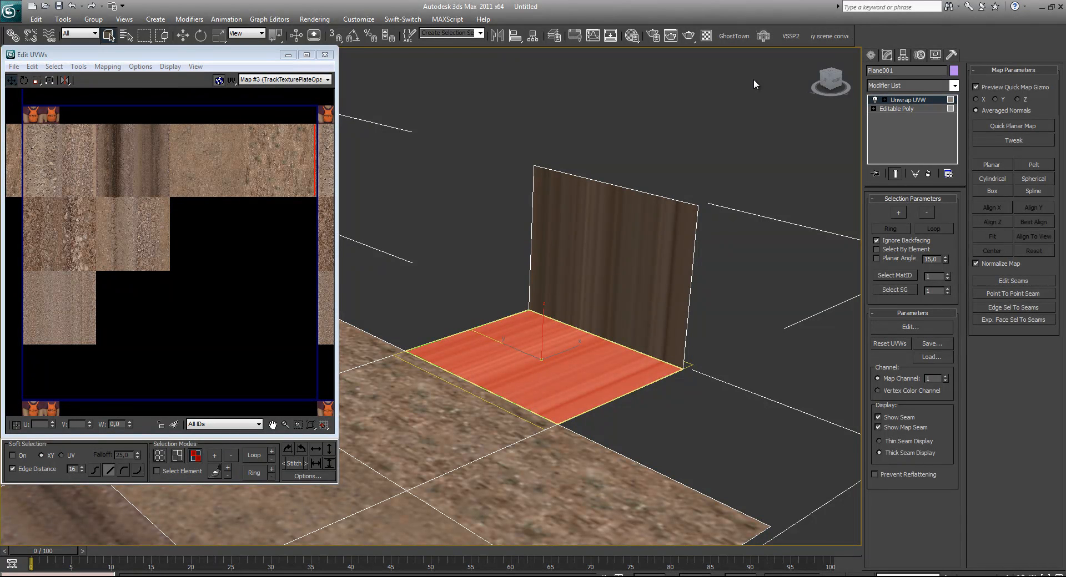
Try Flatten Mapping on the horizontal face with a 45 face angle threshold and 0.02 spacing, and undo it.
key(alt+m)
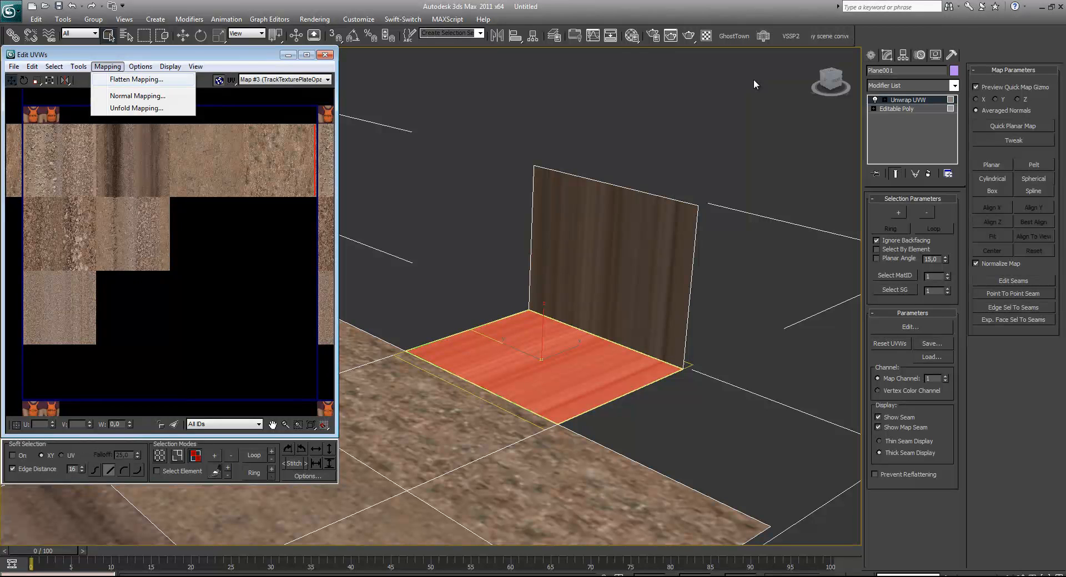
key(f)
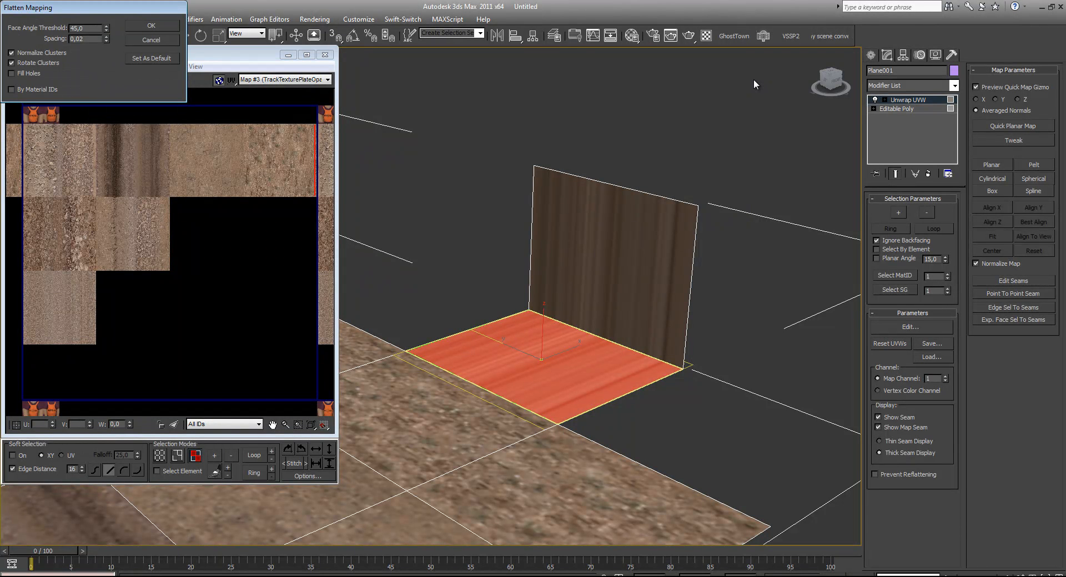
key(Return)
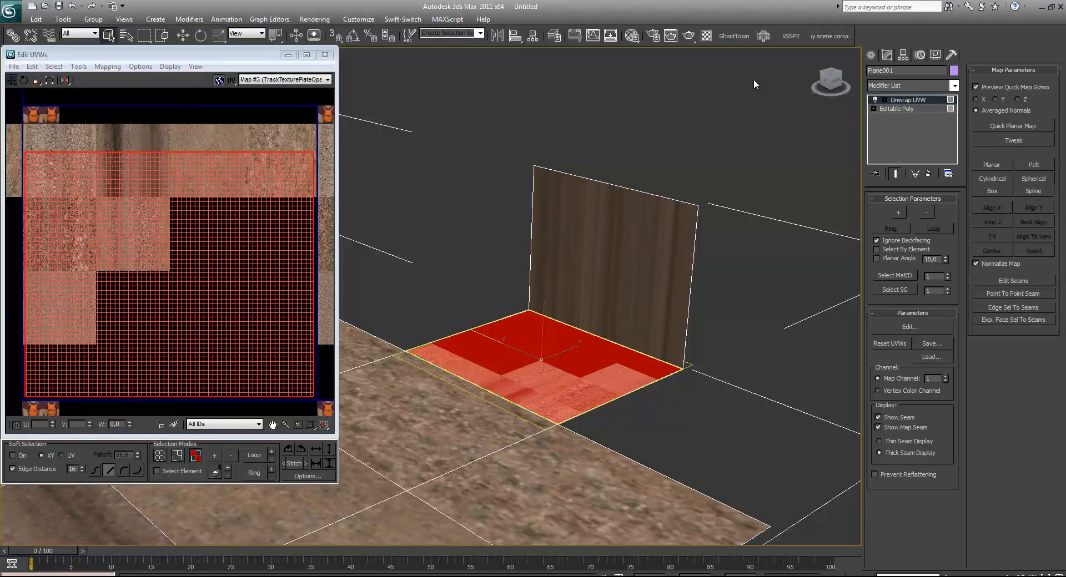
key(ctrl+z)
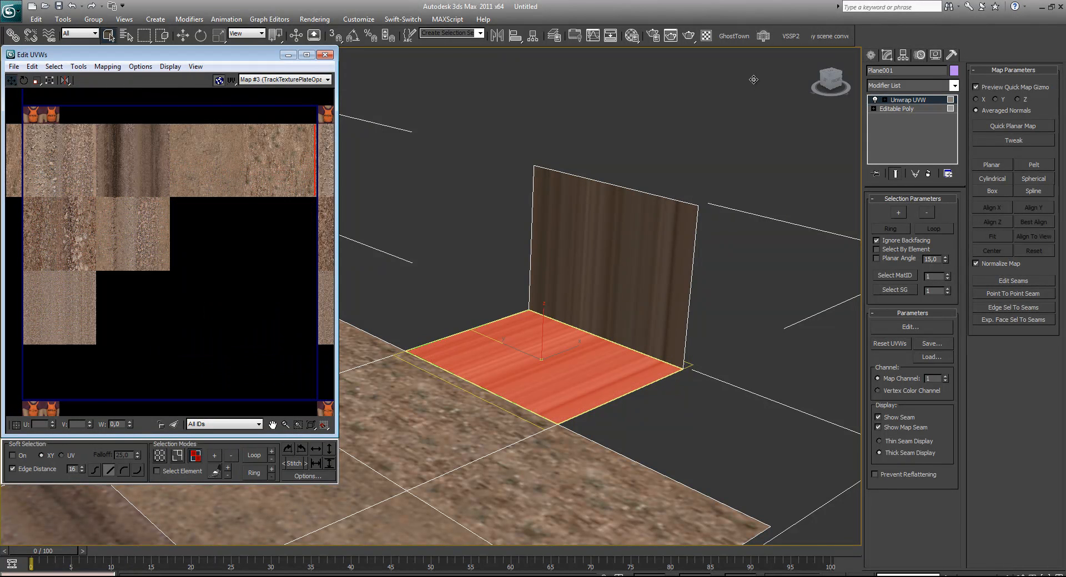
key(alt+m)
key(Escape)
key(Return)
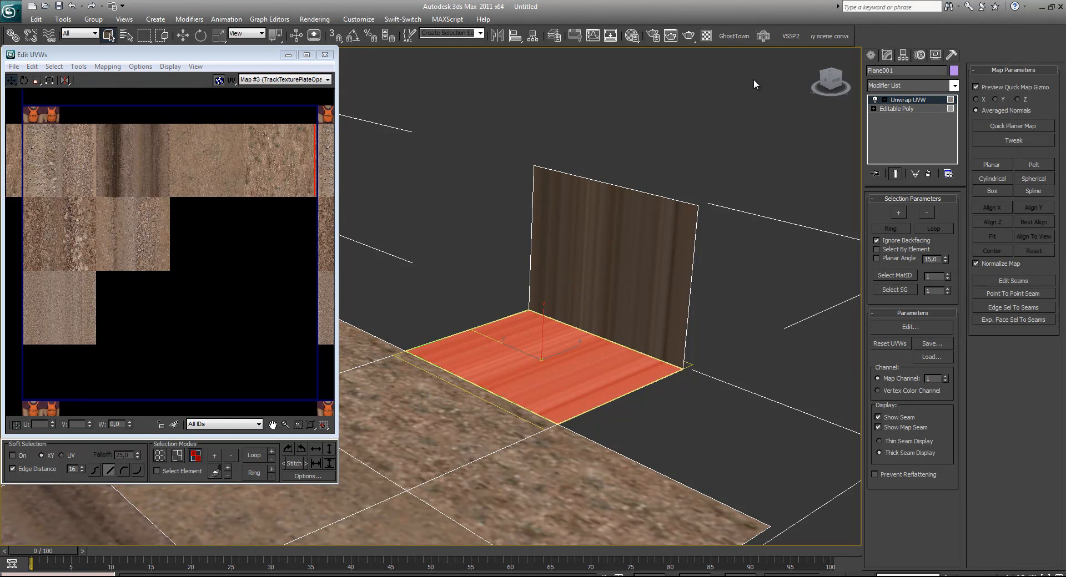
Apply planar mapping to the new horizontal face and align the projection to the Z axis.
middle_drag(634, 304, 694, 284)
scroll(694, 285, down, 3)
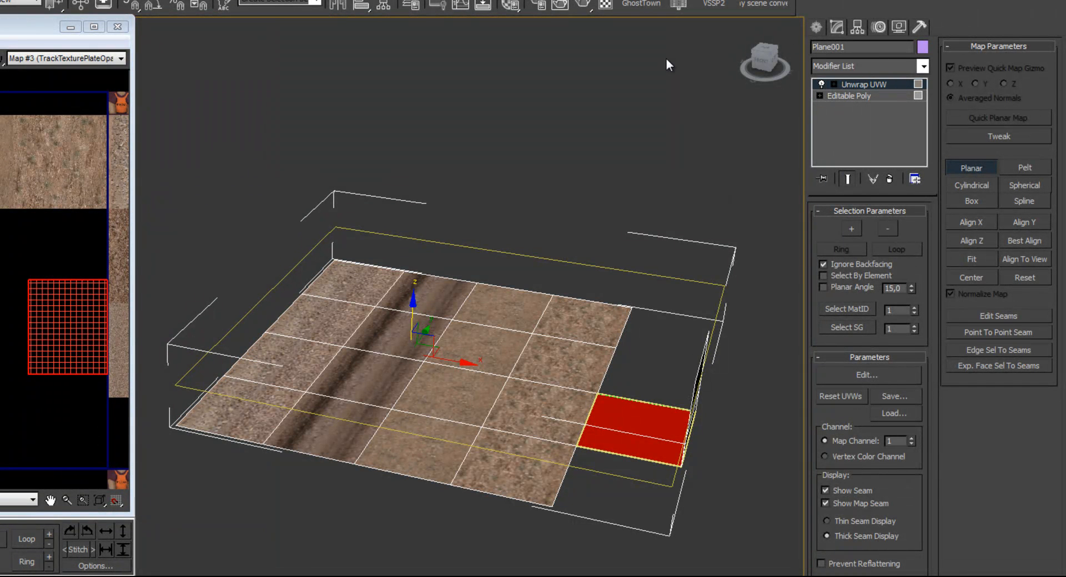
click(971, 241)
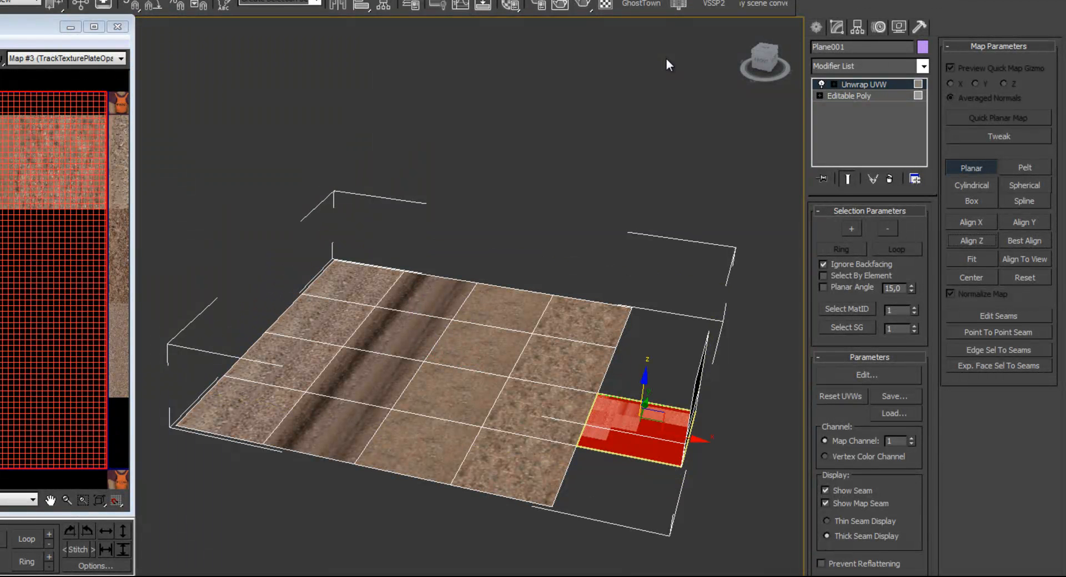
Try aligning the horizontal face's planar projection to the X and Y axes, and restore the Z-axis alignment.
click(971, 222)
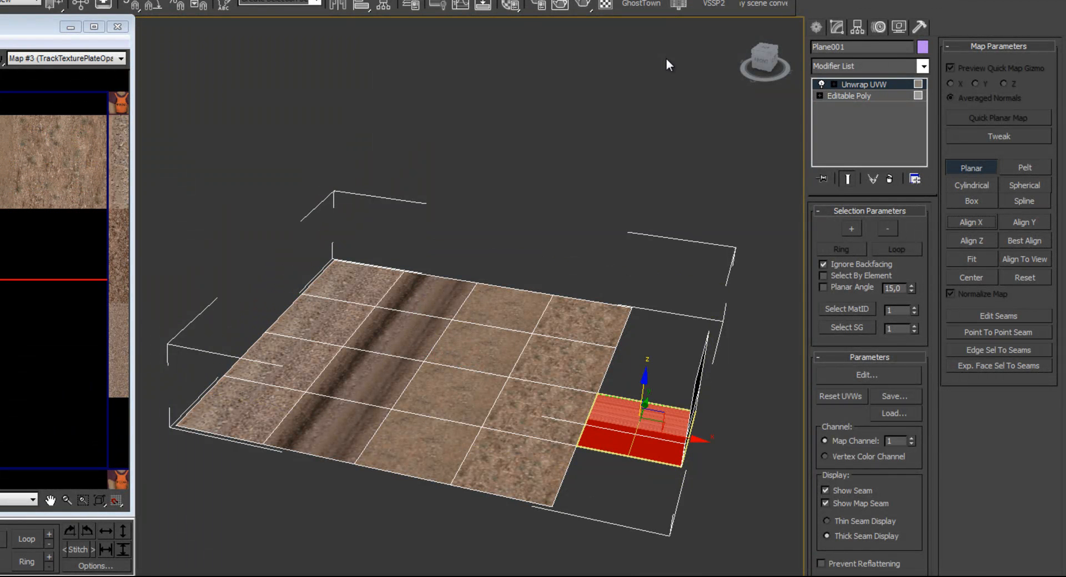
mouse_move(555, 311)
alt+middle_down()
mouse_move(553, 266)
mouse_move(622, 268)
mouse_move(616, 311)
alt+middle_up()
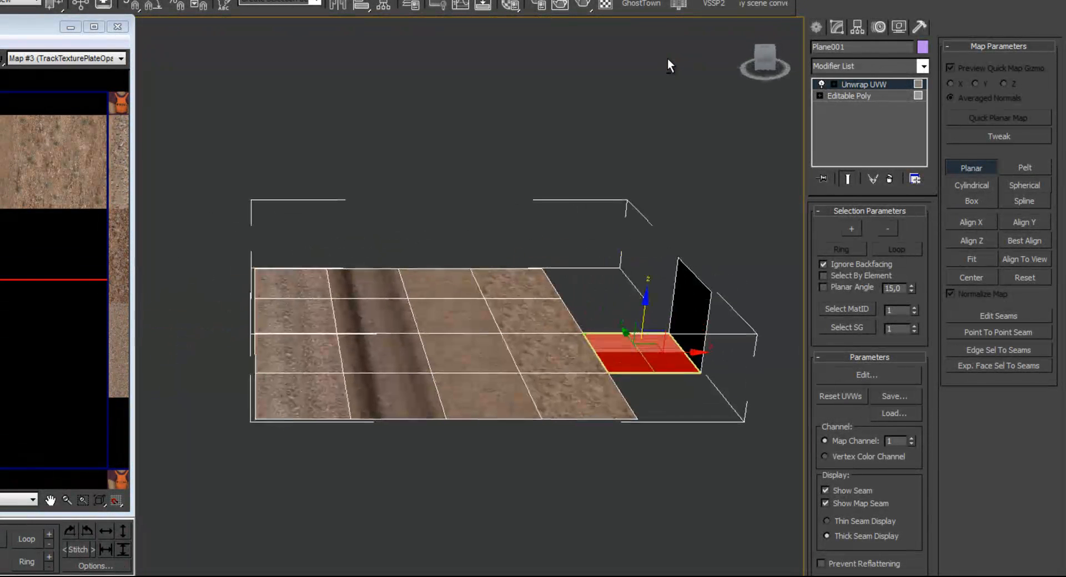
mouse_move(666, 58)
alt+middle_down()
mouse_move(716, 34)
mouse_move(616, 89)
alt+middle_up()
click(1025, 223)
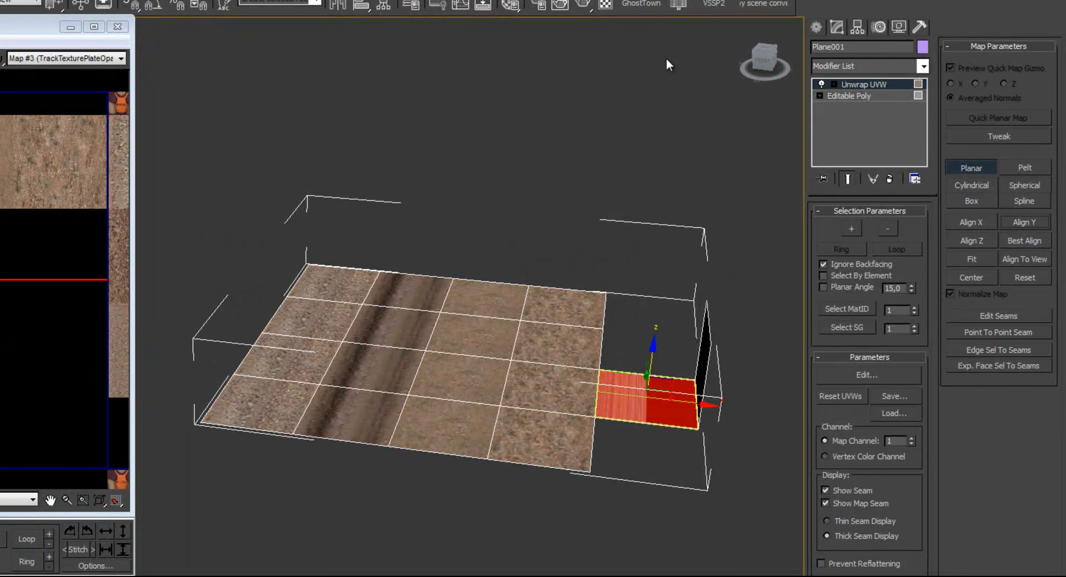
click(971, 241)
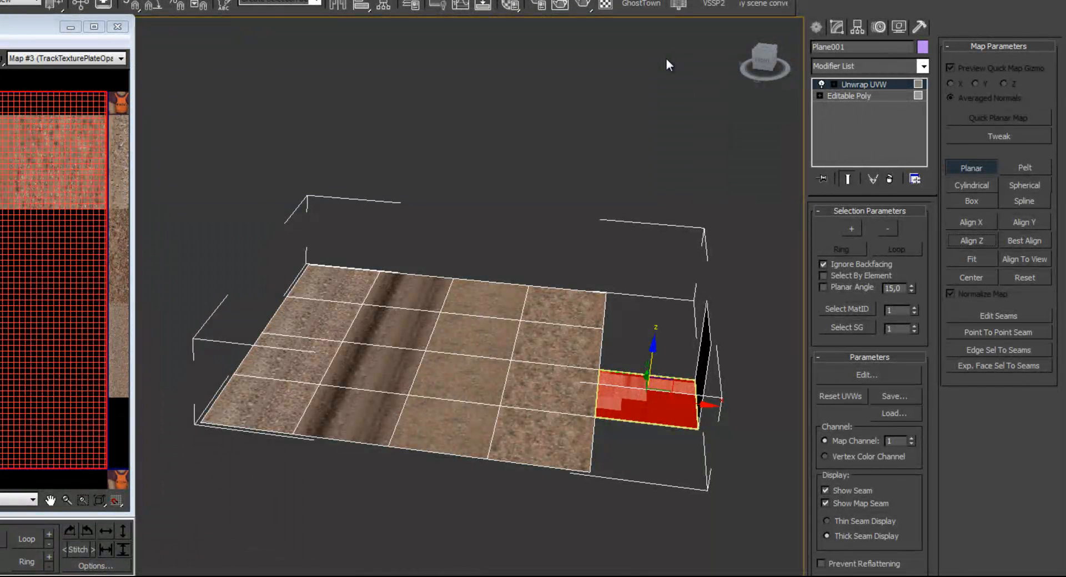
middle_drag(61, 278, 52, 274)
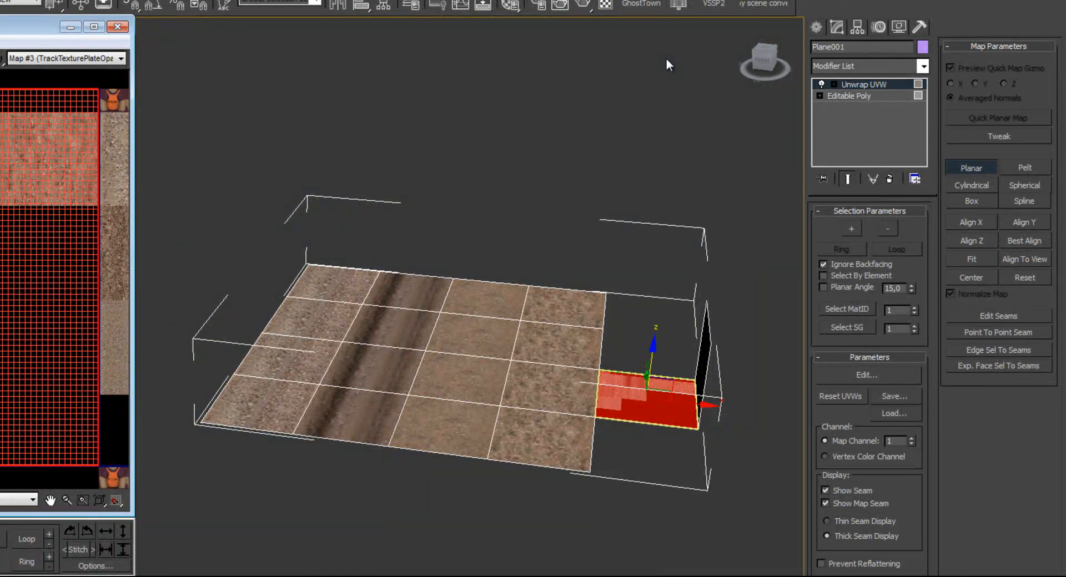
alt+middle_drag(667, 59, 665, 57)
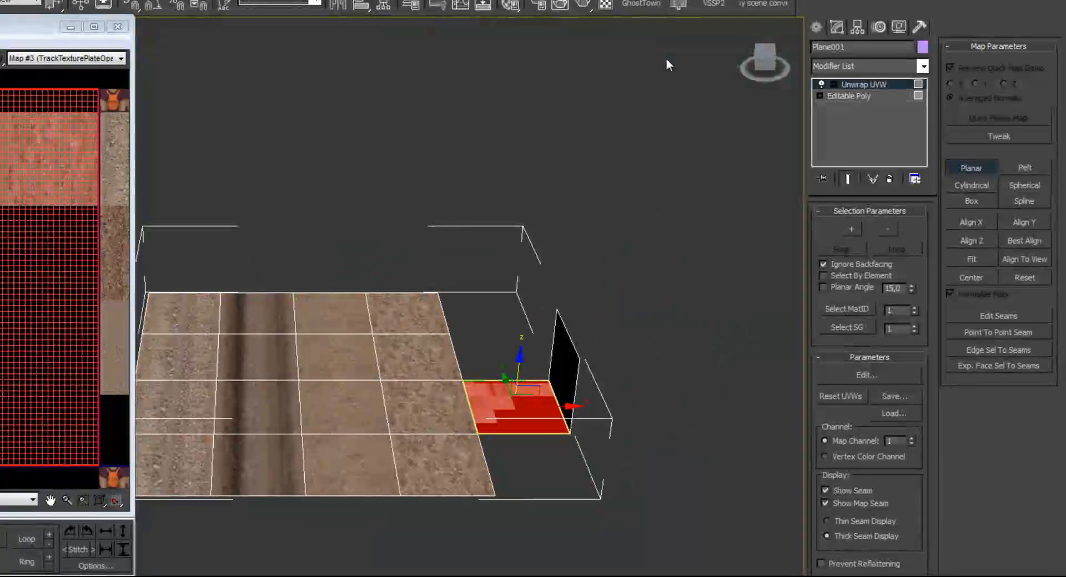
Try moving and enlarging the horizontal face's planar projection gizmo, and fit it back to the face.
drag(524, 399, 547, 399)
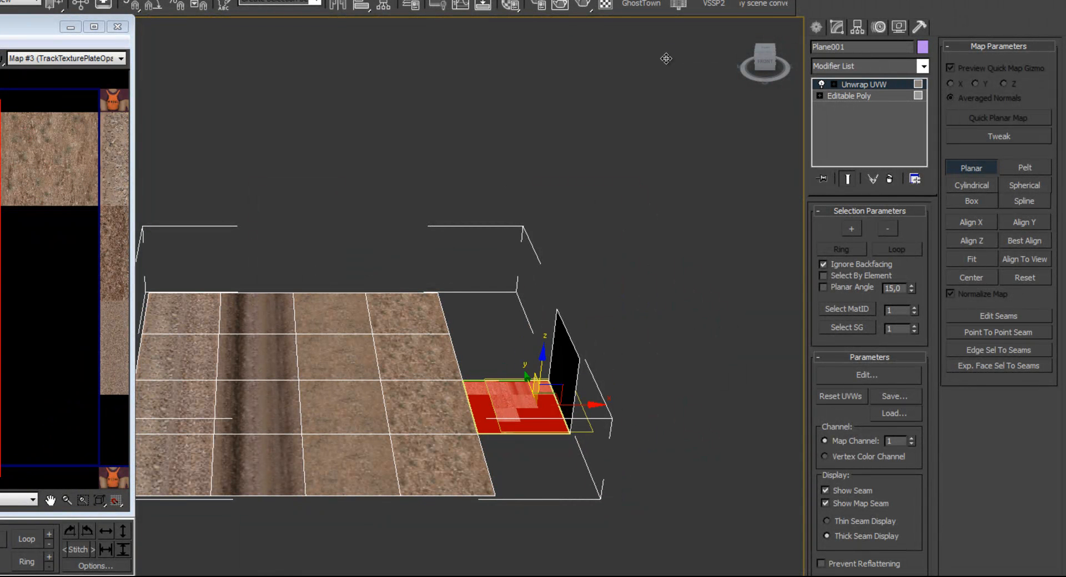
mouse_move(547, 398)
mouse_down()
mouse_move(301, 402)
mouse_move(319, 414)
mouse_move(320, 361)
mouse_up()
key(r)
key(w)
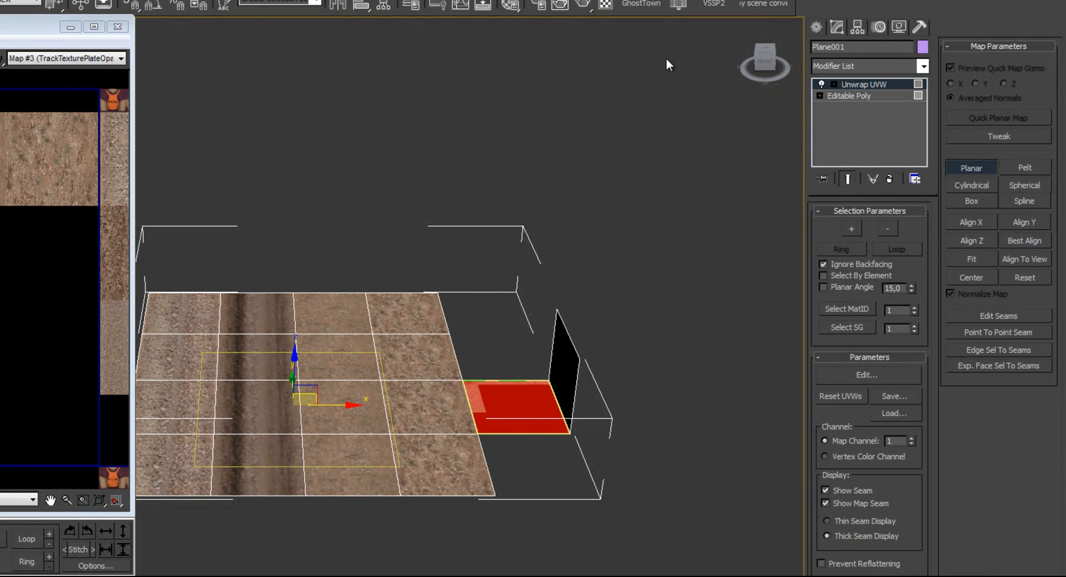
drag(307, 400, 499, 405)
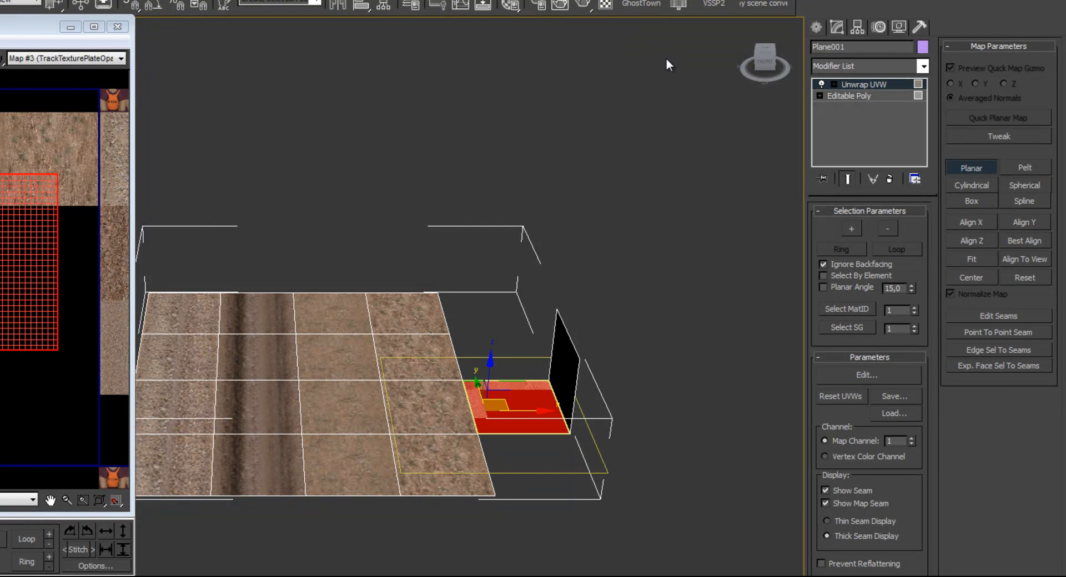
click(971, 259)
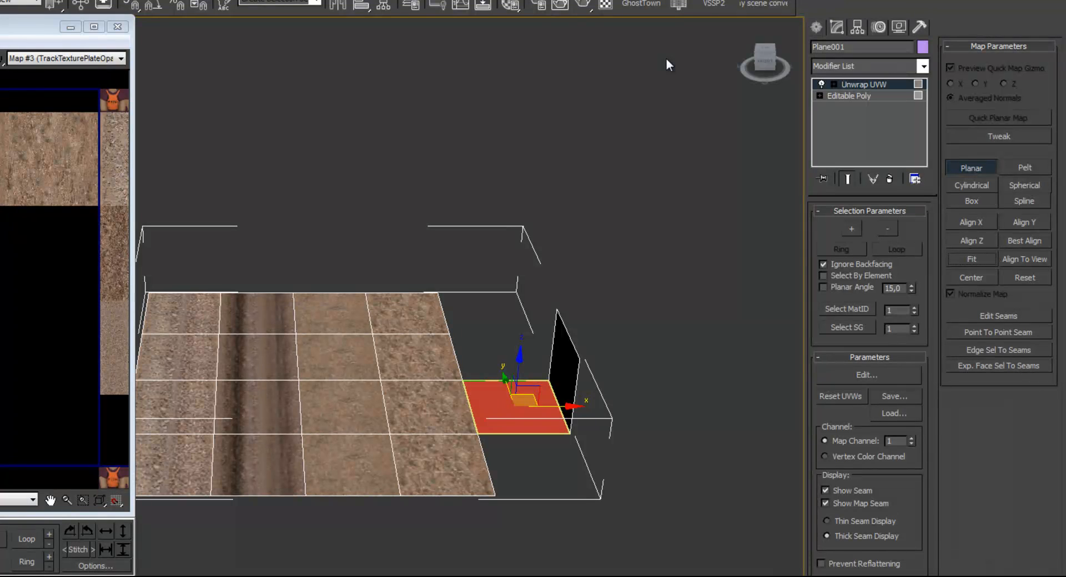
Reapply planar mapping to the horizontal face, align the projection to the Z axis and leave planar mapping.
click(971, 168)
click(971, 168)
click(971, 241)
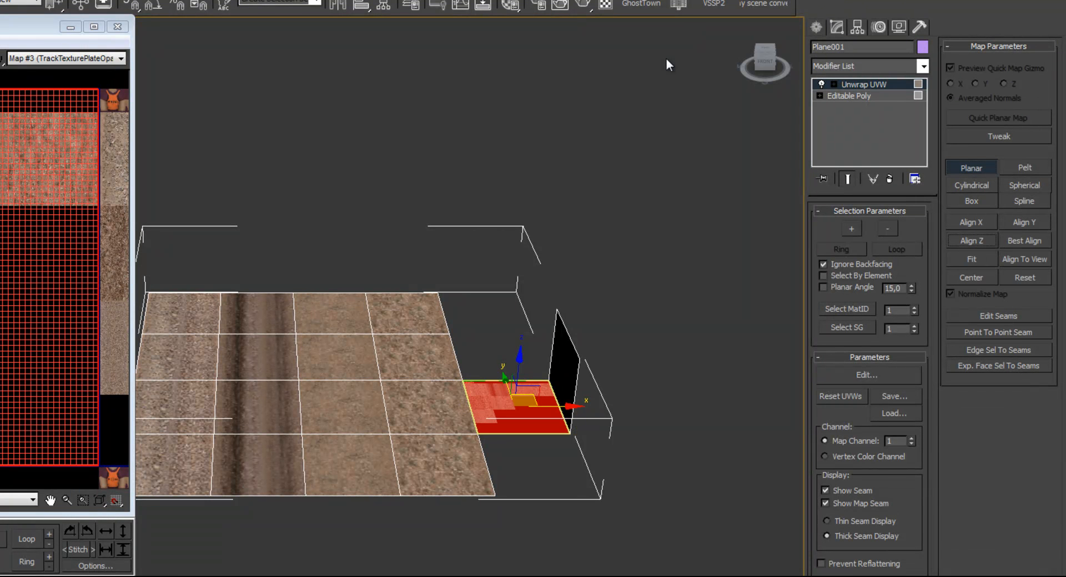
click(971, 168)
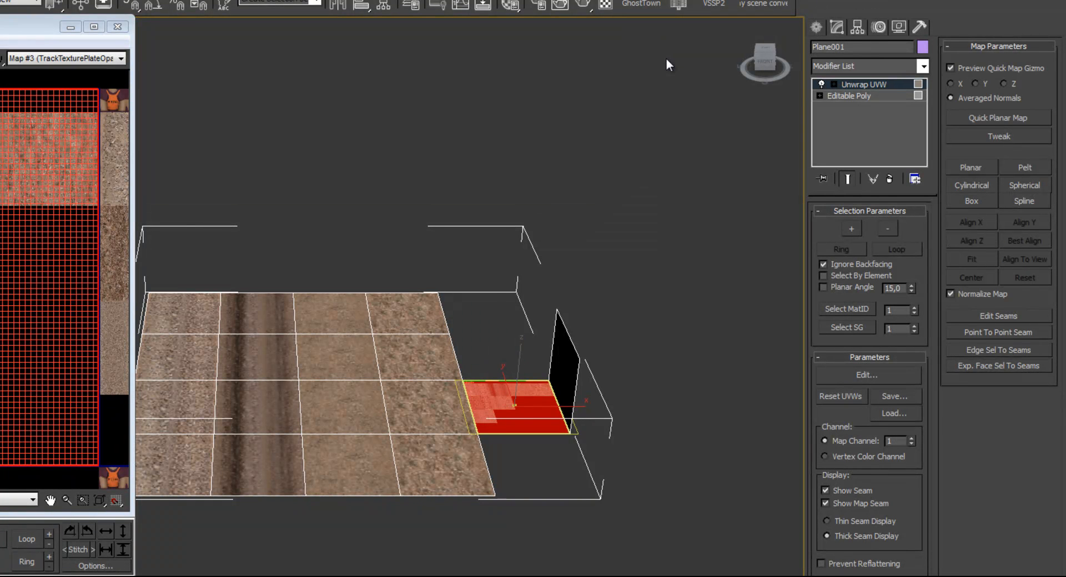
Scale and move the horizontal face's UVs to fit the second gravel tile in the texture's second row.
click(33, 27)
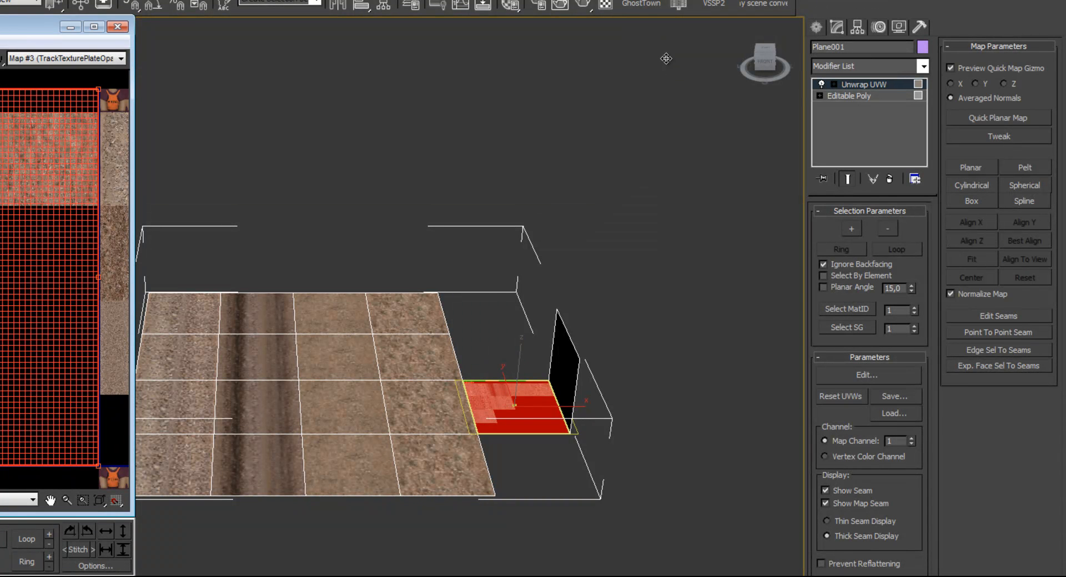
drag(99, 89, 94, 196)
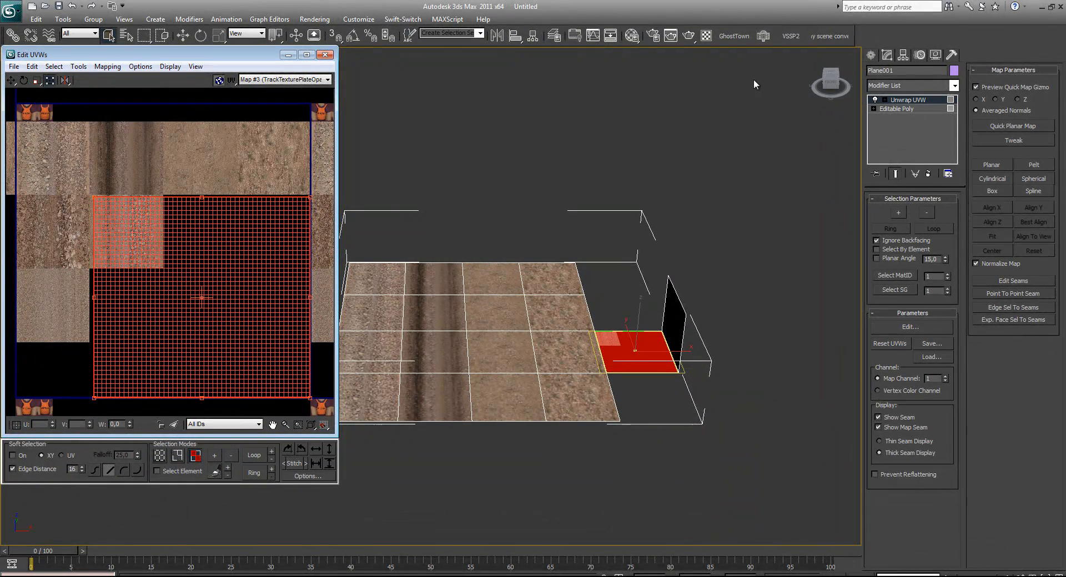
drag(310, 398, 207, 300)
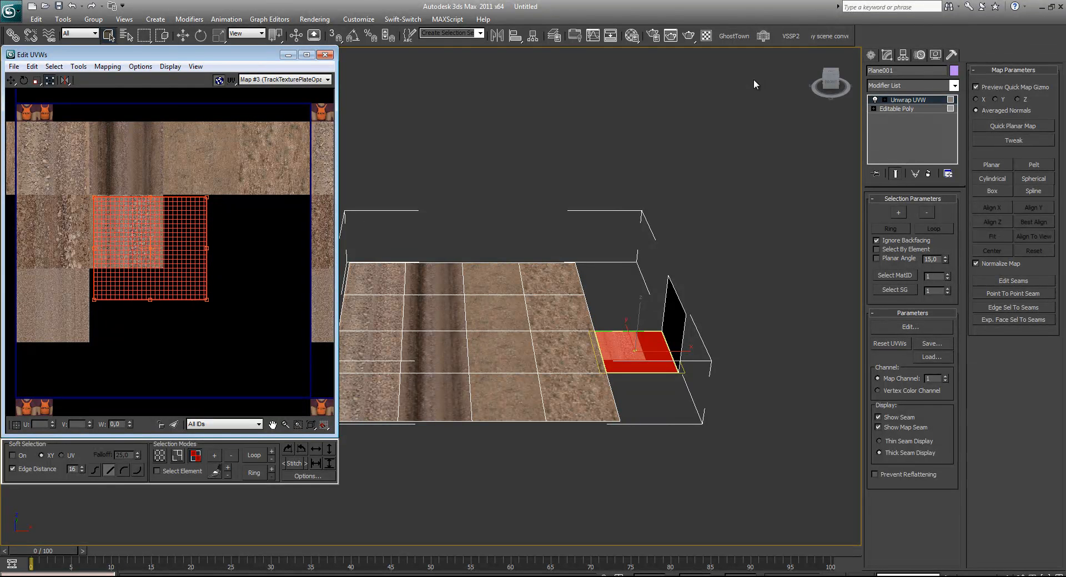
mouse_move(207, 301)
shift+mouse_down()
mouse_move(207, 340)
mouse_move(207, 291)
mouse_move(310, 311)
mouse_move(228, 300)
mouse_move(313, 338)
mouse_move(164, 251)
mouse_move(309, 361)
mouse_move(224, 297)
shift+mouse_up()
mouse_move(93, 197)
mouse_down()
mouse_move(163, 250)
mouse_move(86, 192)
mouse_up()
mouse_move(224, 298)
ctrl+mouse_down()
mouse_move(174, 259)
mouse_move(209, 286)
ctrl+mouse_up()
drag(148, 240, 155, 244)
drag(215, 290, 162, 268)
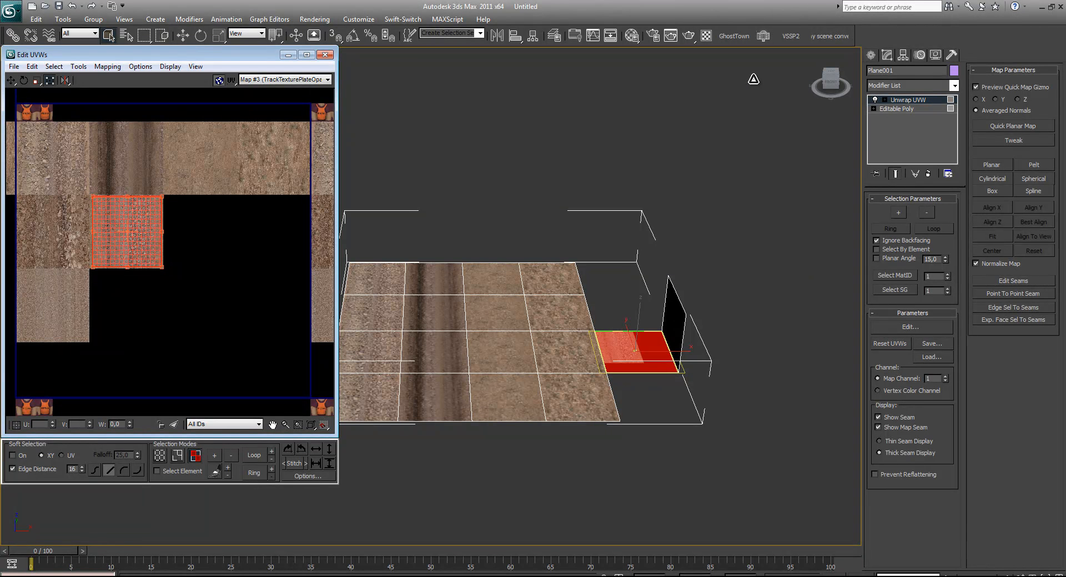
Convert the unwrapped plane to an Editable Poly.
right_click(527, 263)
mouse_move(585, 368)
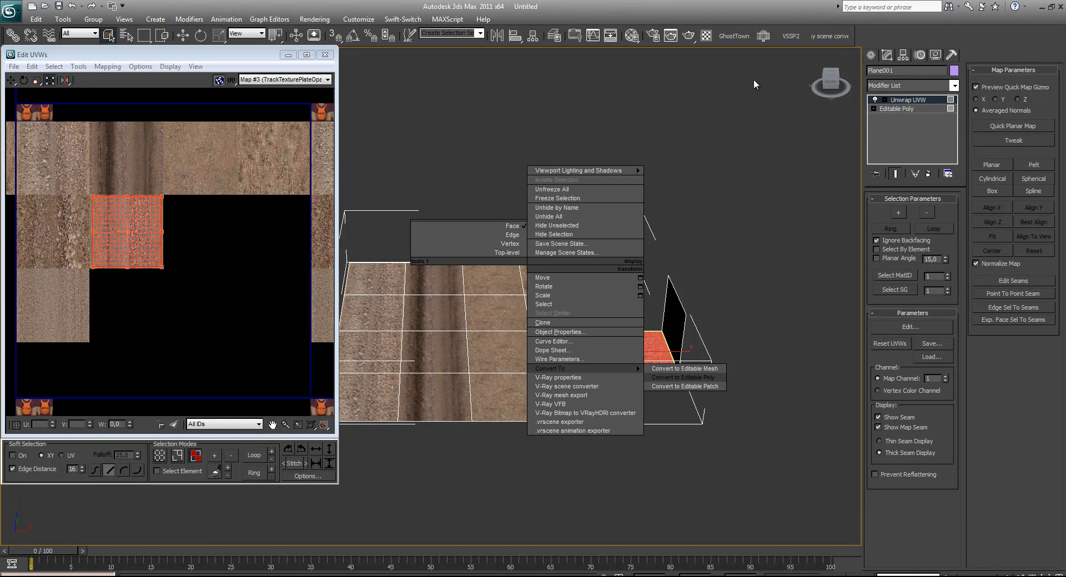
click(684, 378)
mouse_move(754, 79)
middle_down()
mouse_move(610, 96)
mouse_move(678, 83)
middle_up()
scroll(753, 80, up, 4)
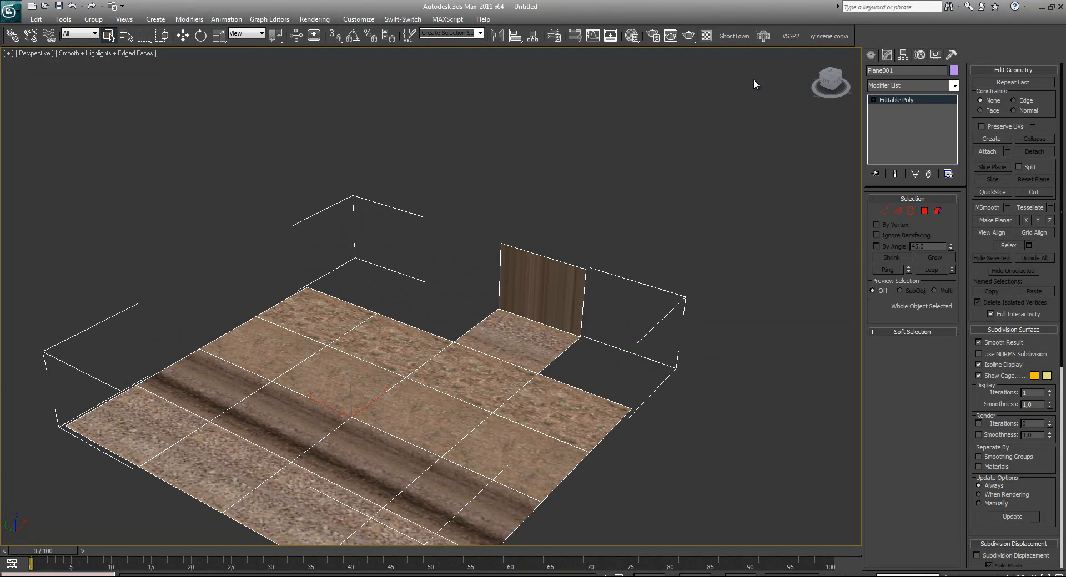
Apply a new Unwrap UVW to the plane, open its UV editor and display the TrackTexturePlateOpaque map as background.
key(ctrl+u)
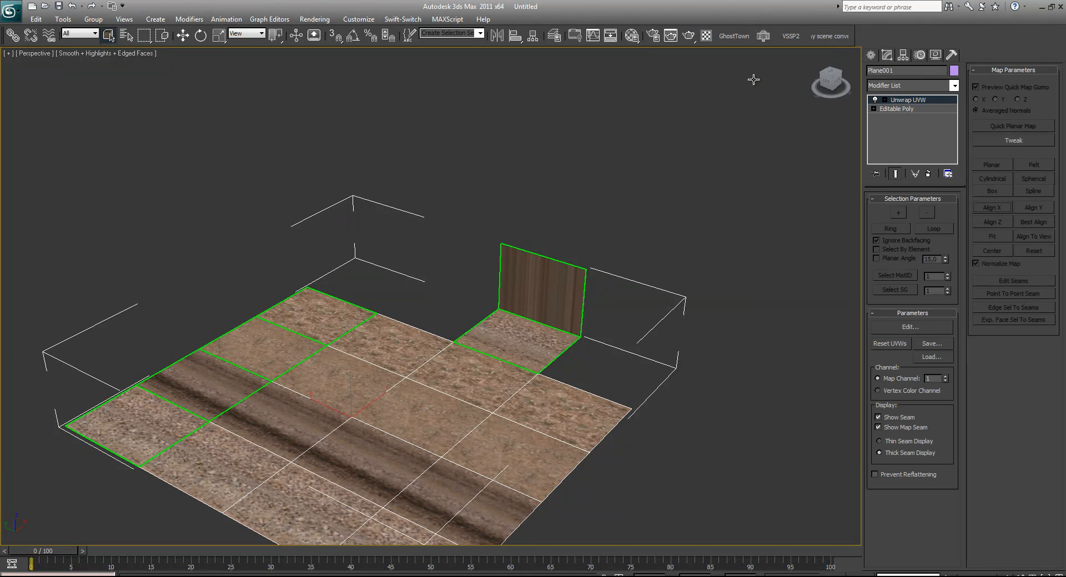
key(ctrl+e)
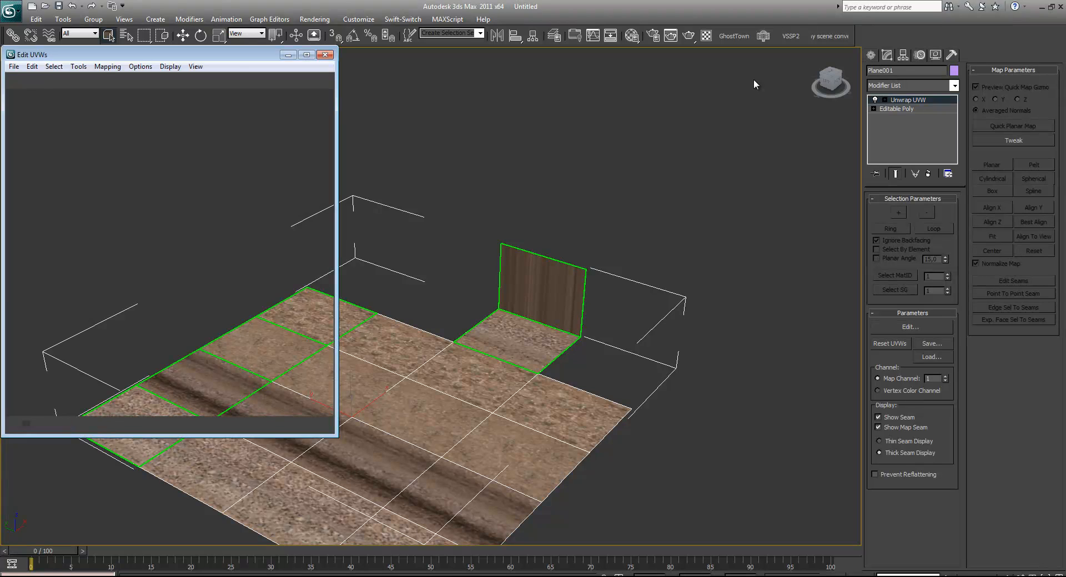
middle_drag(754, 85, 858, 69)
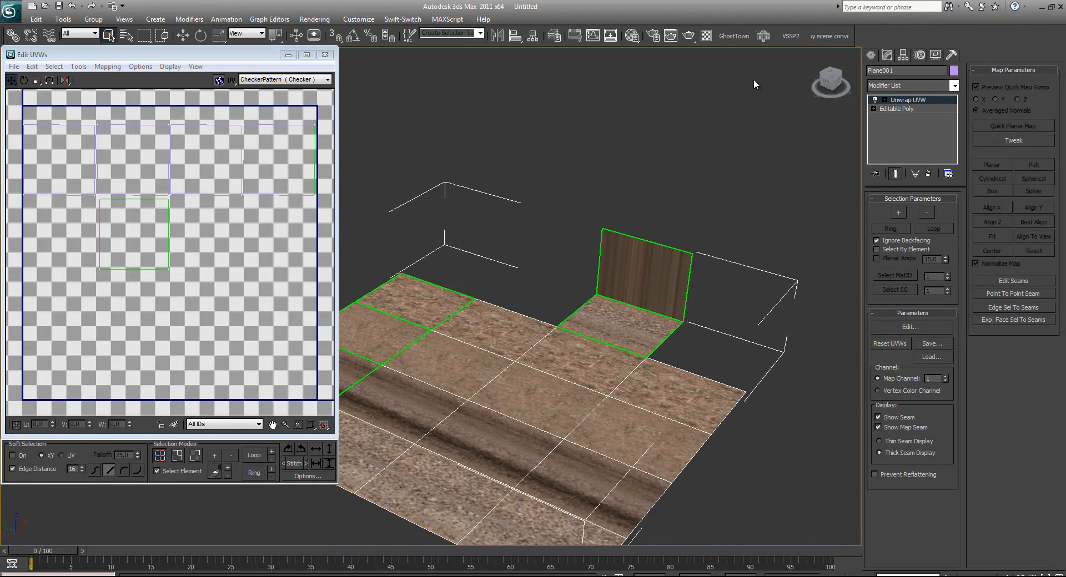
click(328, 80)
click(293, 98)
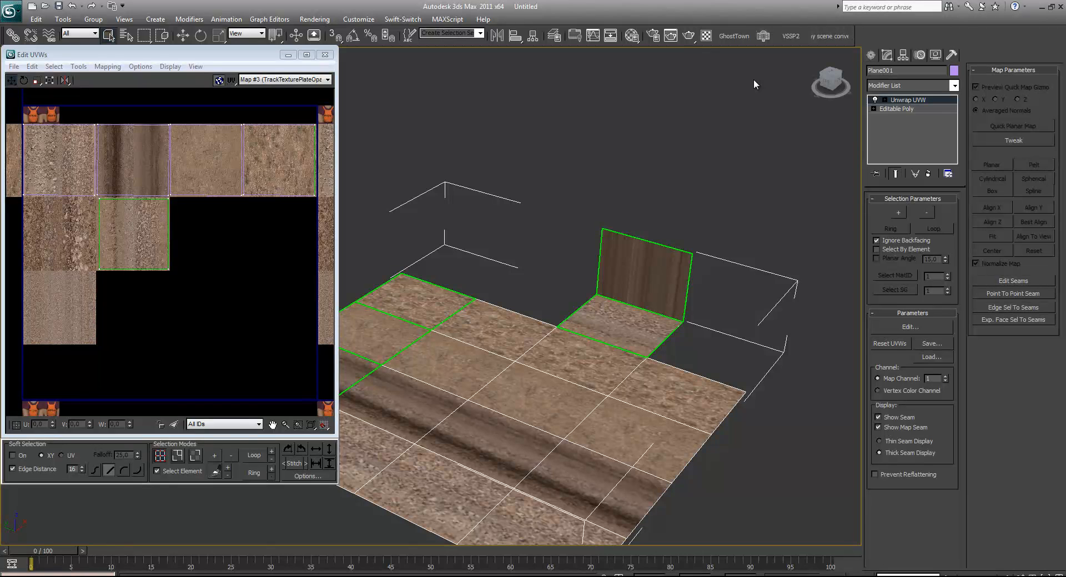
Switch to UV face selection, select the new vertical face and try to break its UVs.
click(195, 455)
click(279, 160)
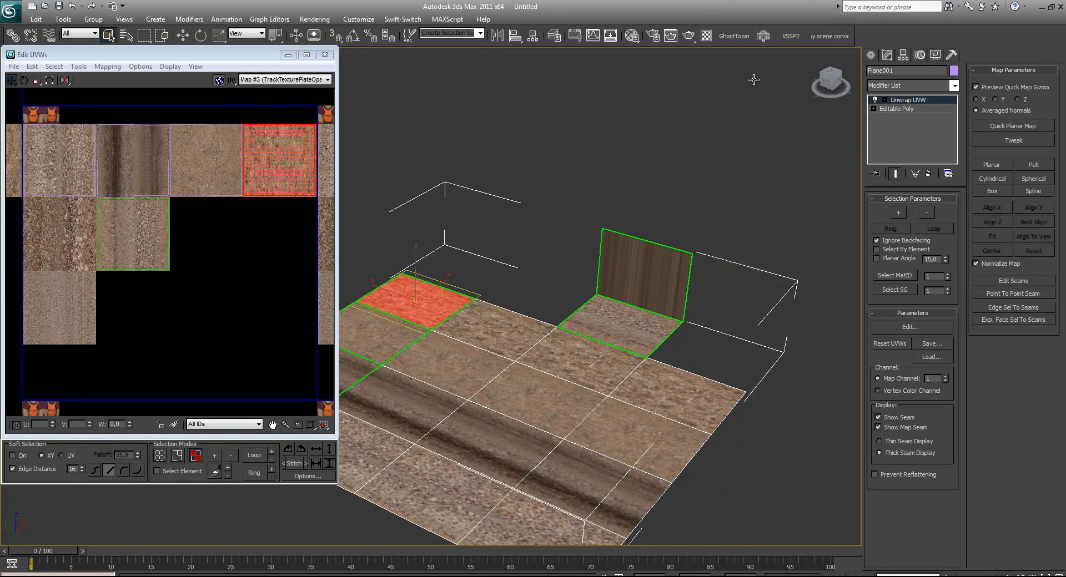
click(645, 275)
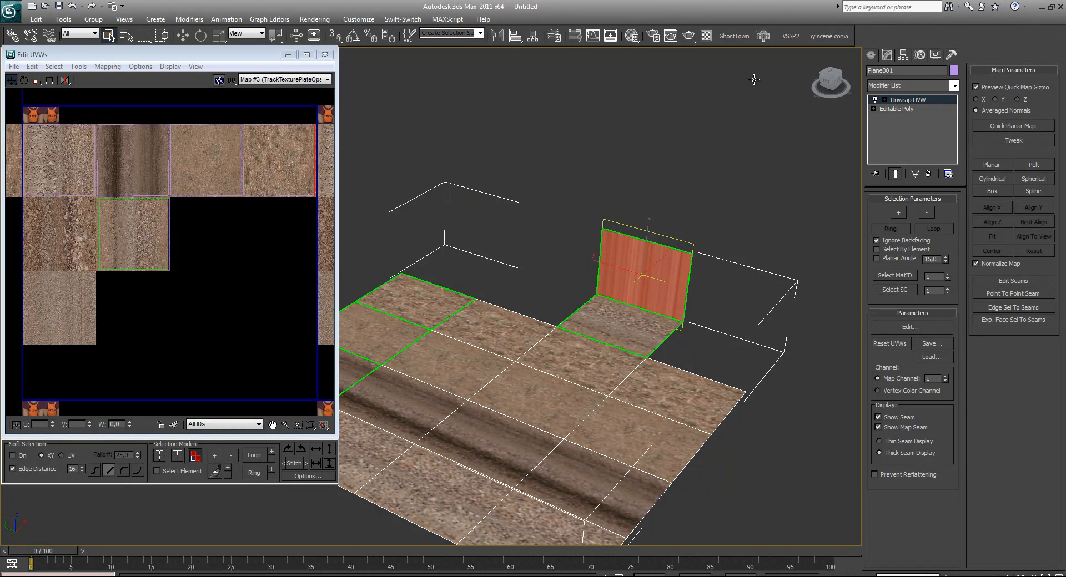
right_click(192, 230)
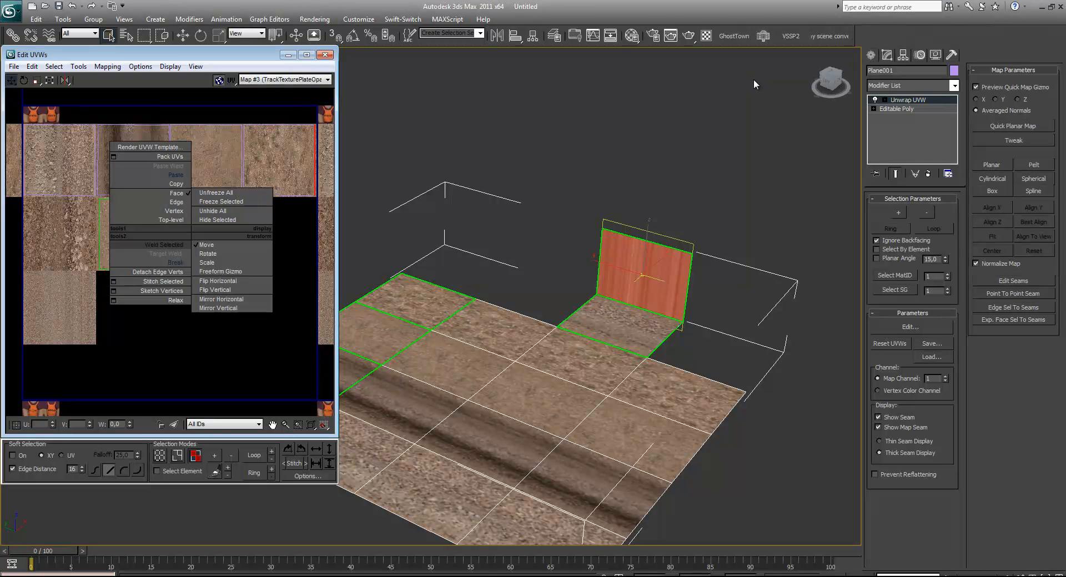
click(173, 263)
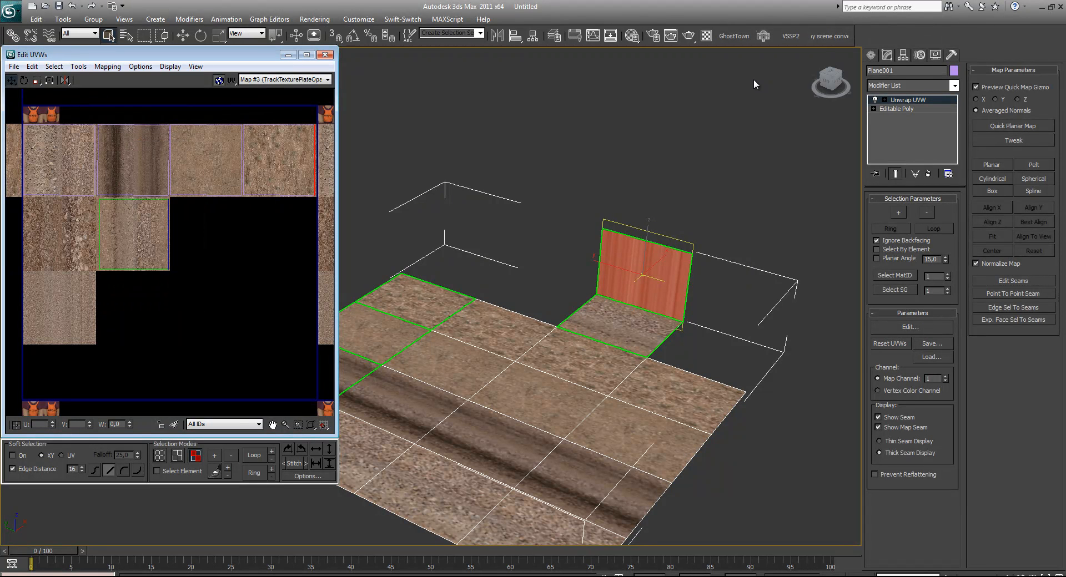
Apply planar mapping to the vertical face, align the projection to the X axis and leave planar mapping.
key(Return)
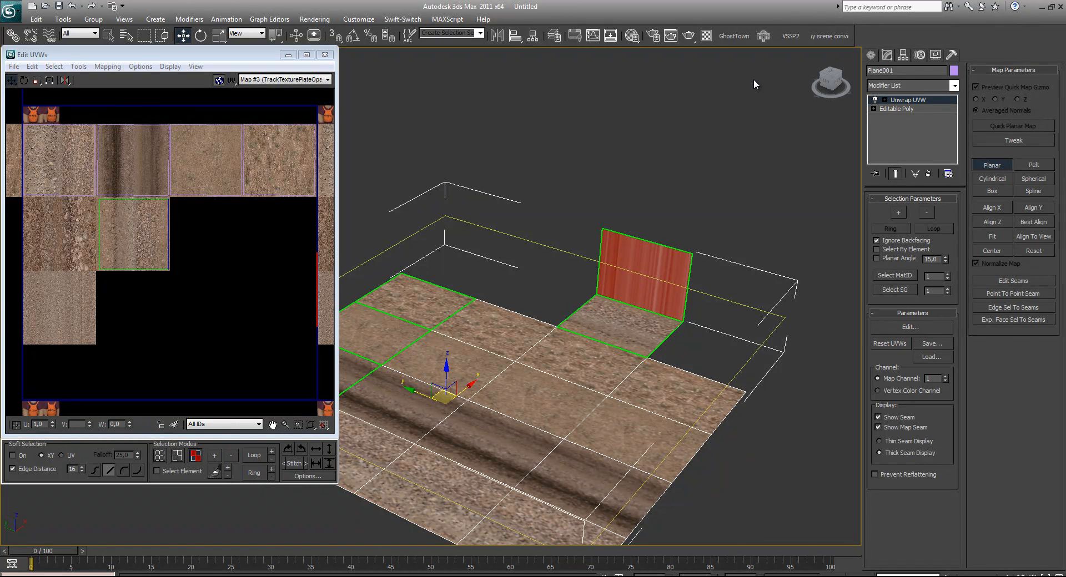
scroll(755, 84, up, 2)
alt+middle_drag(755, 81, 754, 80)
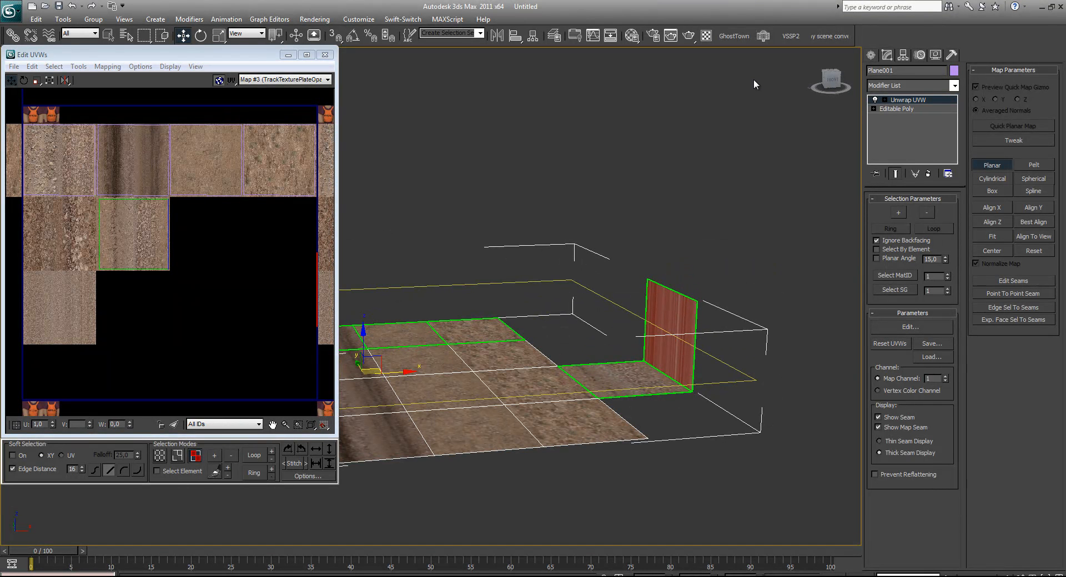
key(ctrl+z)
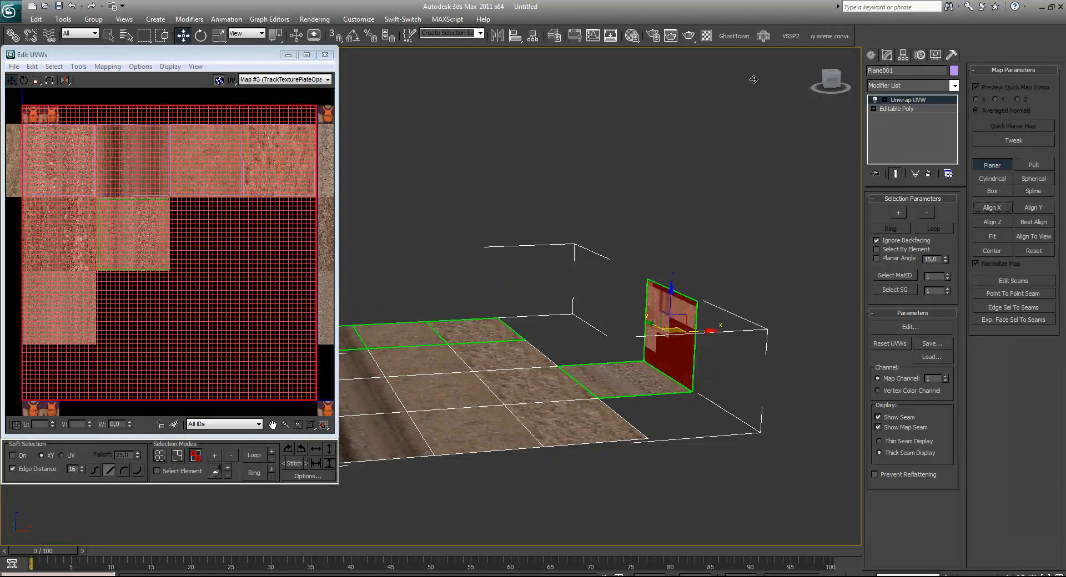
alt+middle_drag(754, 85, 755, 85)
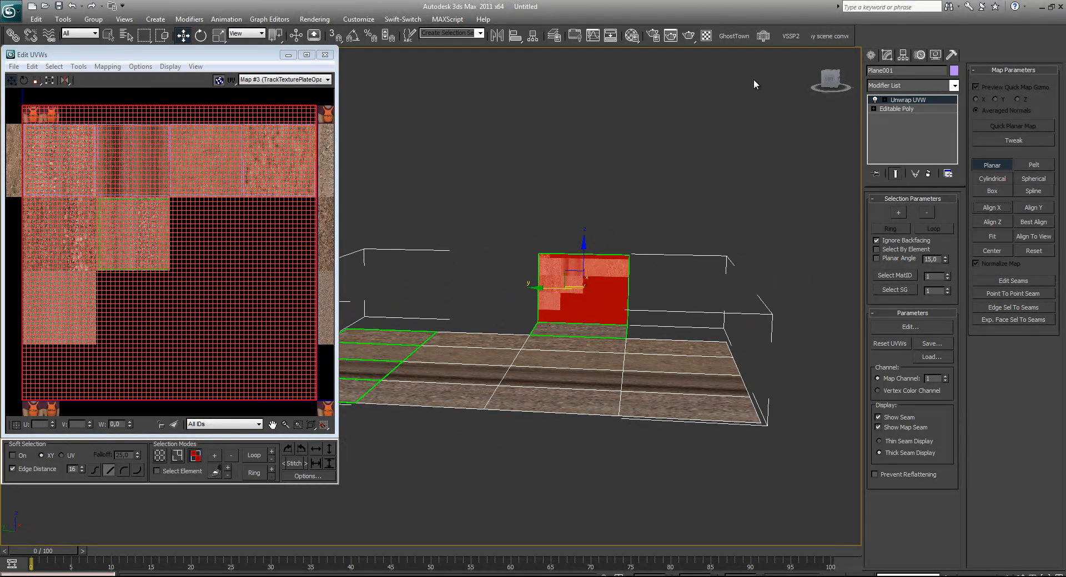
key(ctrl+z)
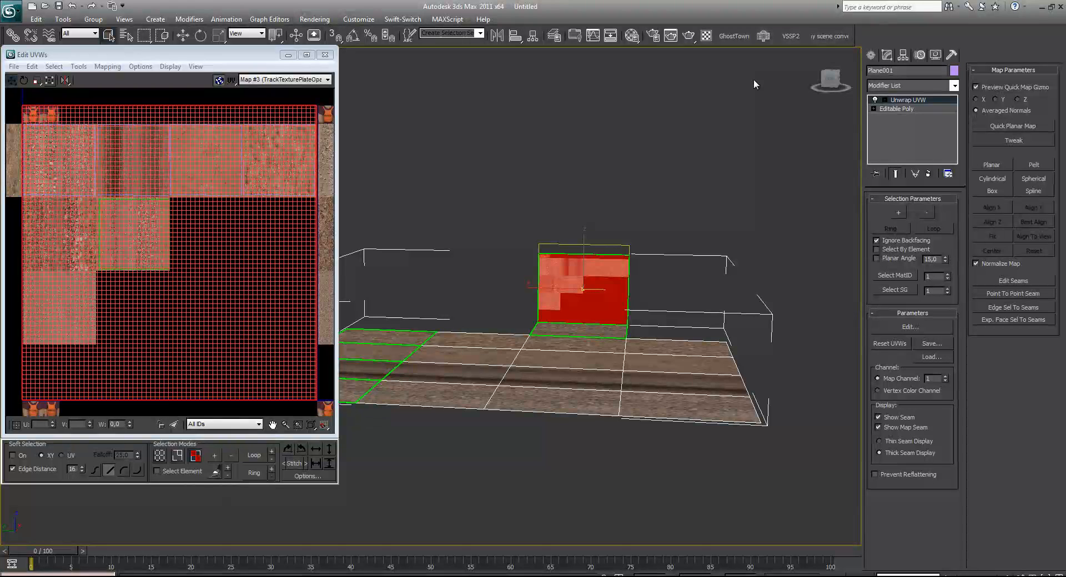
Scale and move the vertical face's UVs to fit the first tile in the texture's second row.
key(ctrl+z)
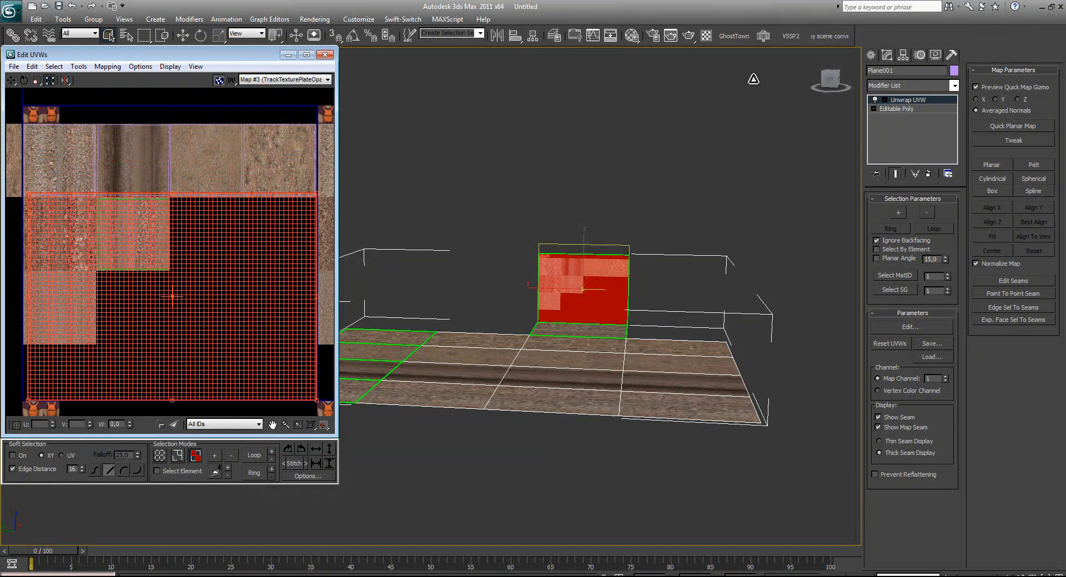
key(ctrl+z)
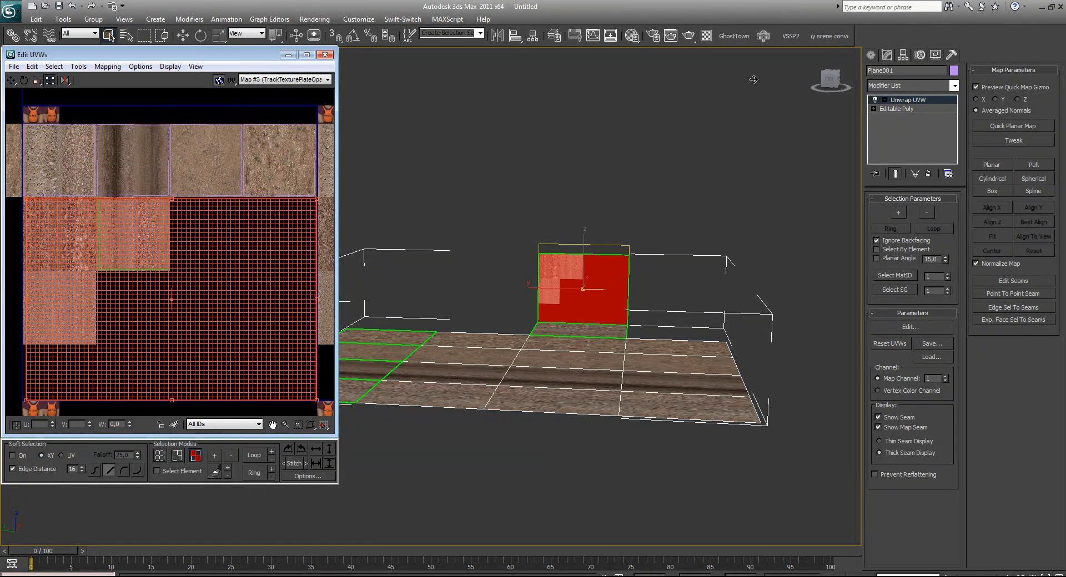
key(ctrl+z)
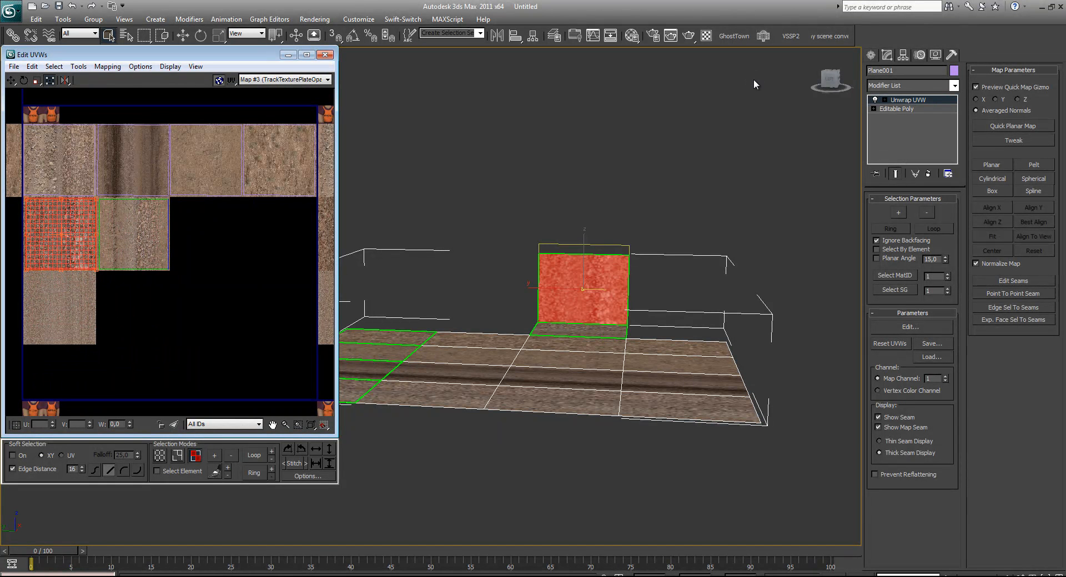
Close the UV editor and convert the plane with its textured vertical face to an Editable Poly.
click(326, 55)
right_click(572, 298)
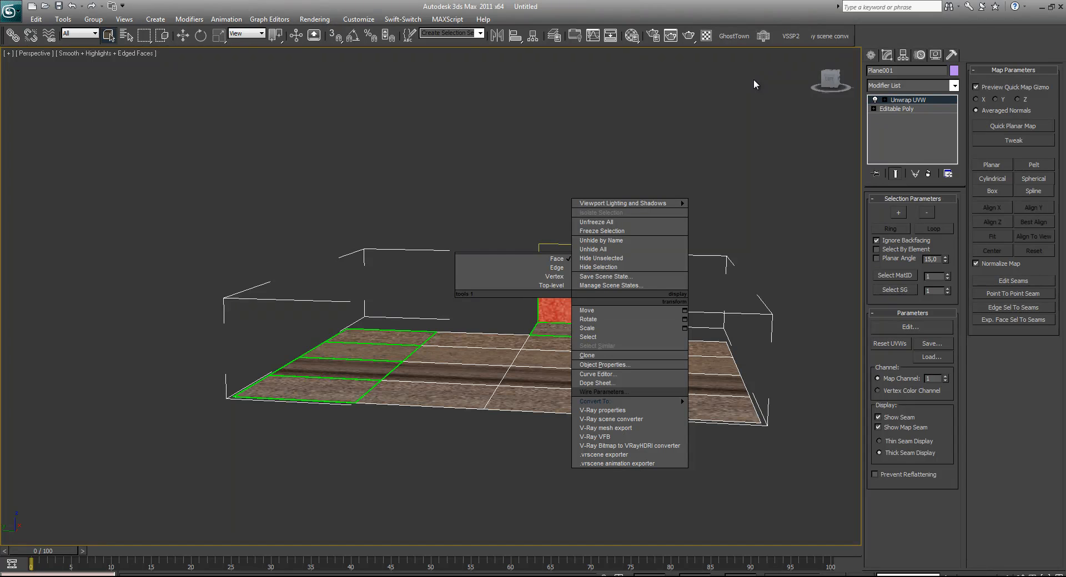
mouse_move(595, 402)
click(727, 411)
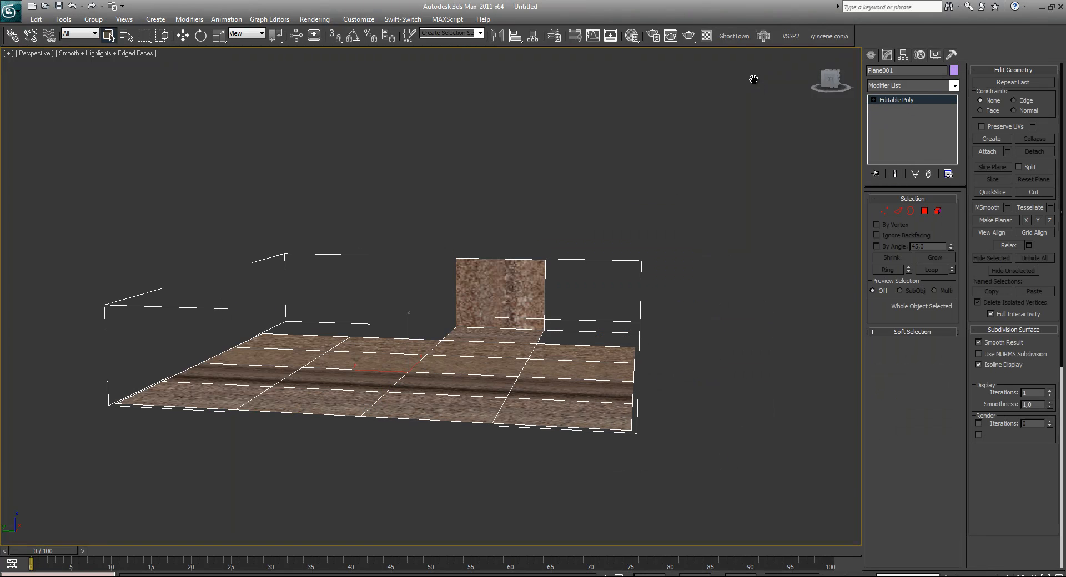
Render the perspective view of the textured plane to check the new faces, and close the render.
key(z)
scroll(754, 79, up, 3)
alt+middle_drag(753, 80, 689, 121)
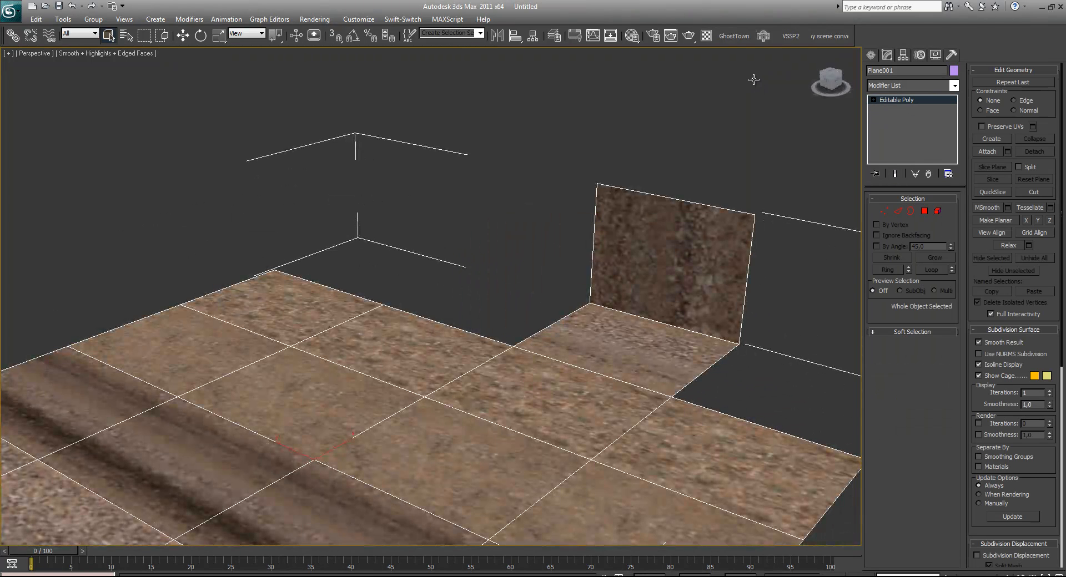
key(F9)
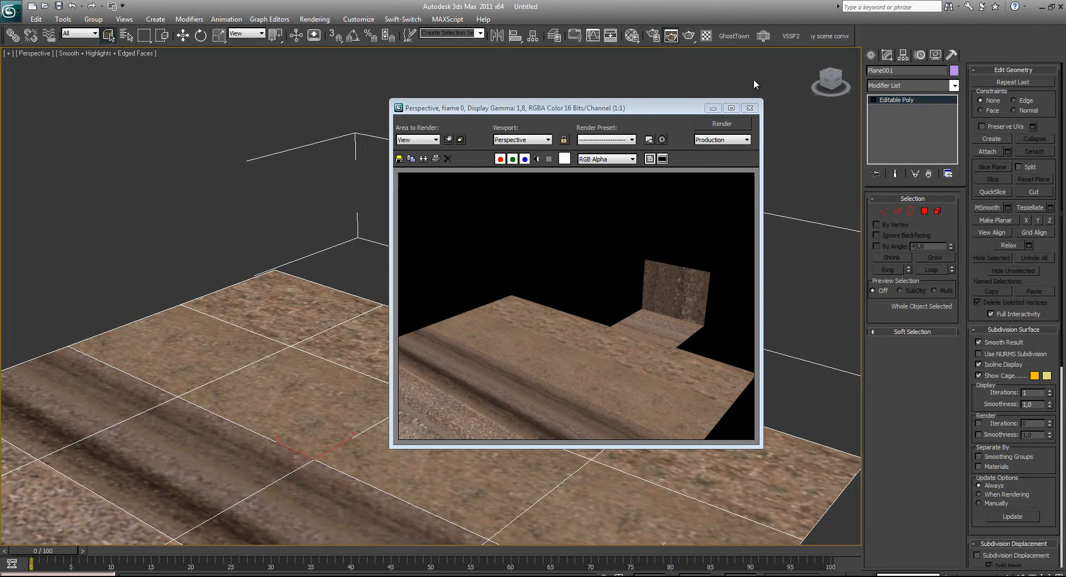
key(Escape)
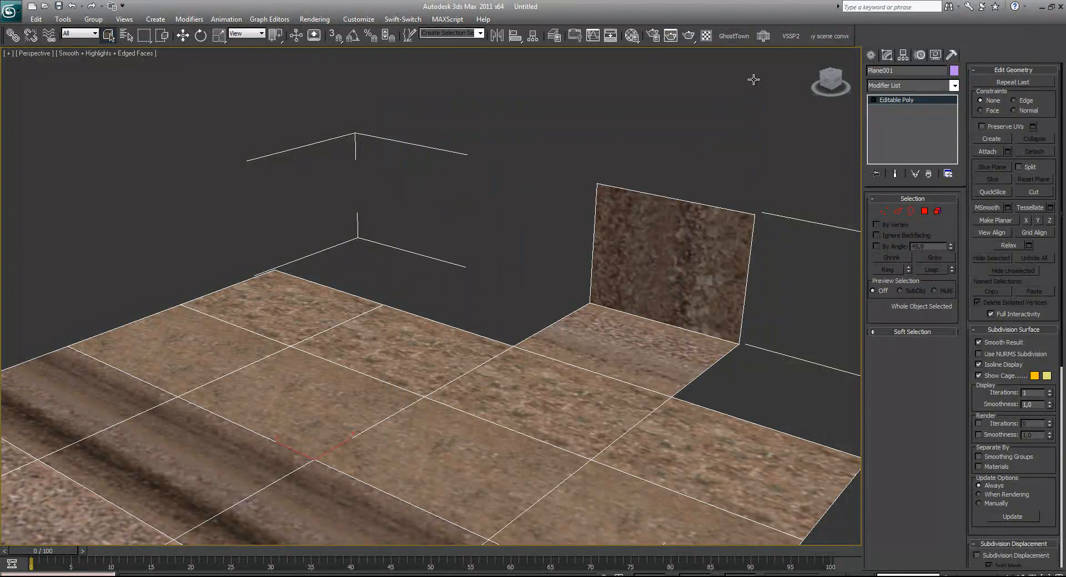